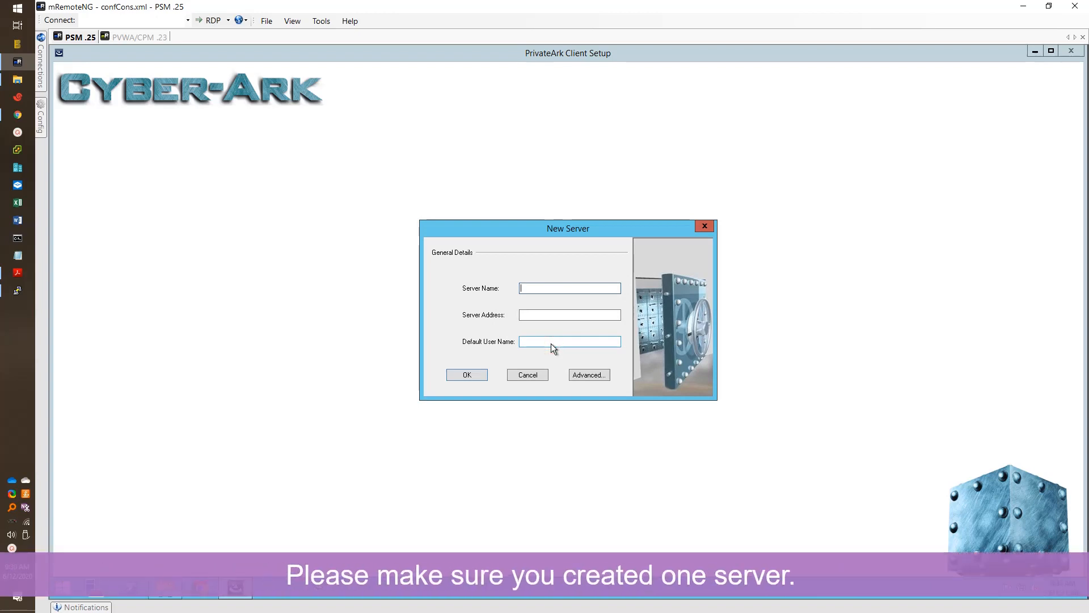
# Step: Add server 192.168.2.21 at address 192.168.2.21 with default user administrator
pyautogui.write('192.168.2.21')
pyautogui.press('Tab')
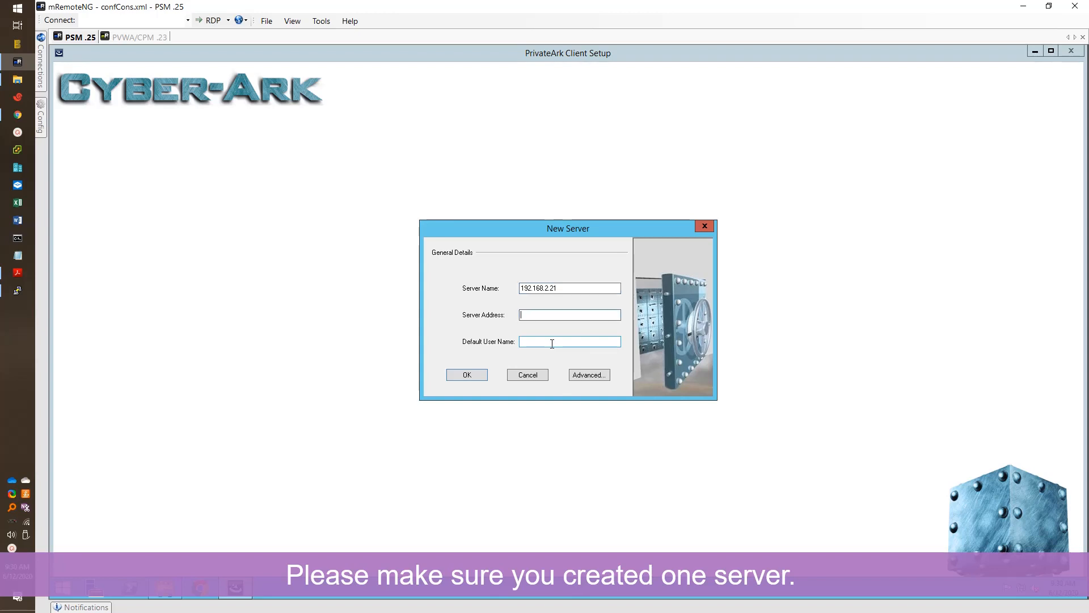
pyautogui.write('192.1')
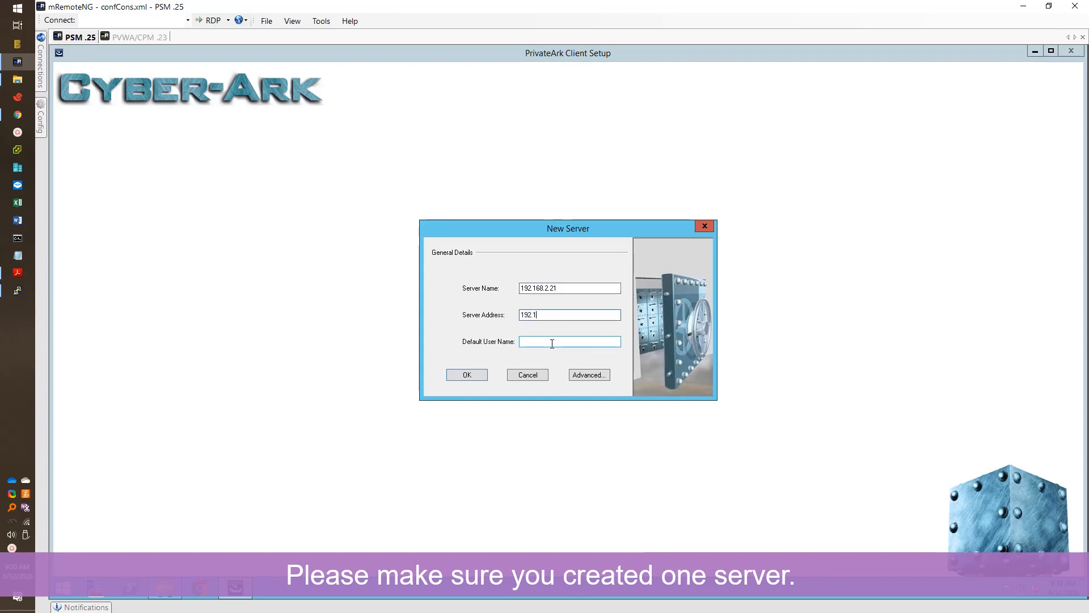
pyautogui.write('68.2.21')
pyautogui.press('Tab')
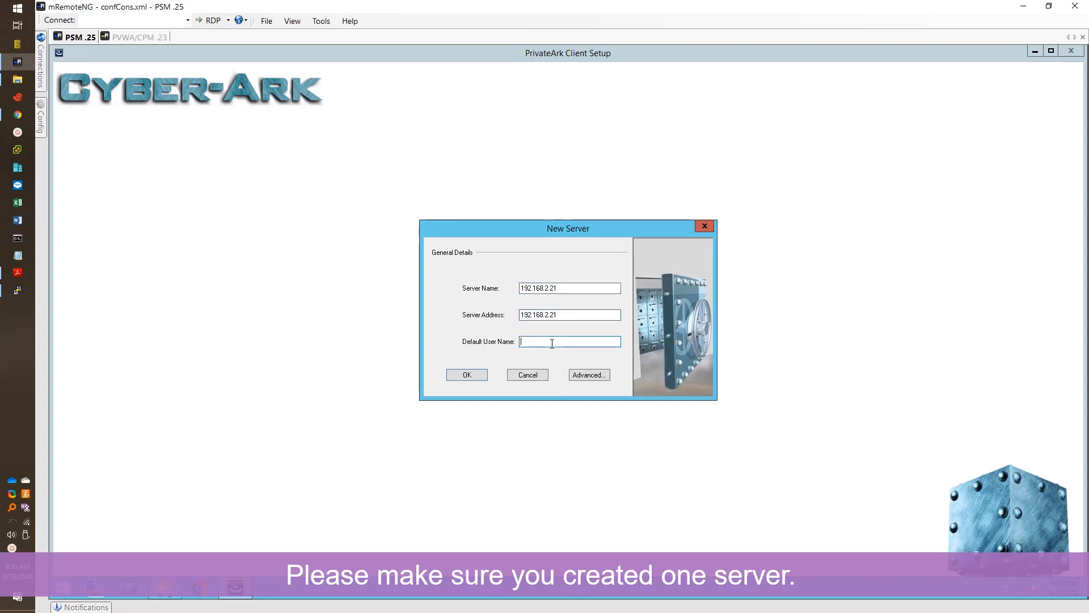
pyautogui.write('administrator')
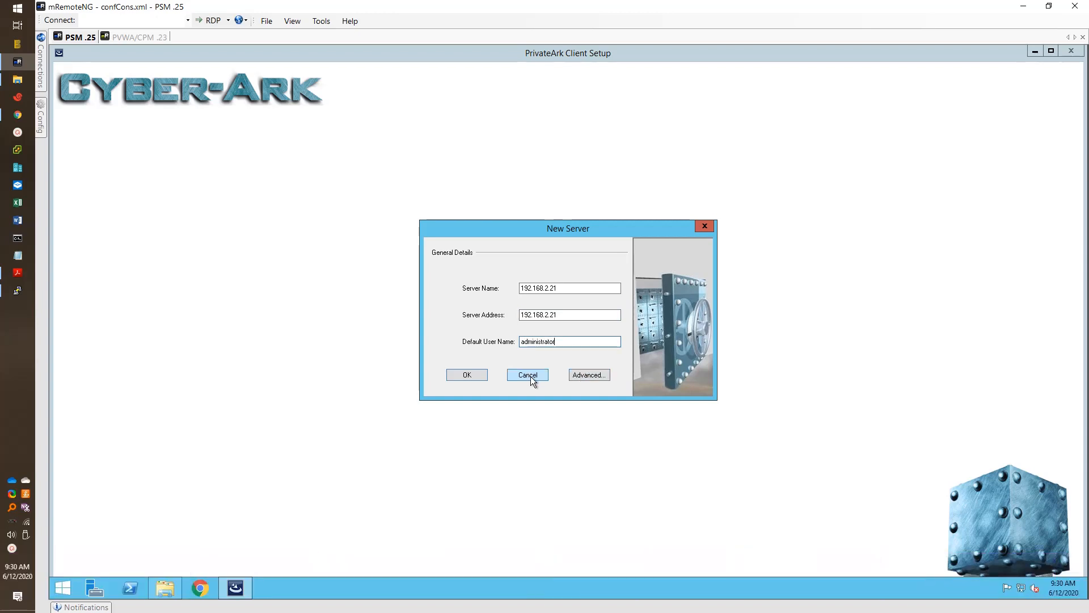
pyautogui.click(482, 374)
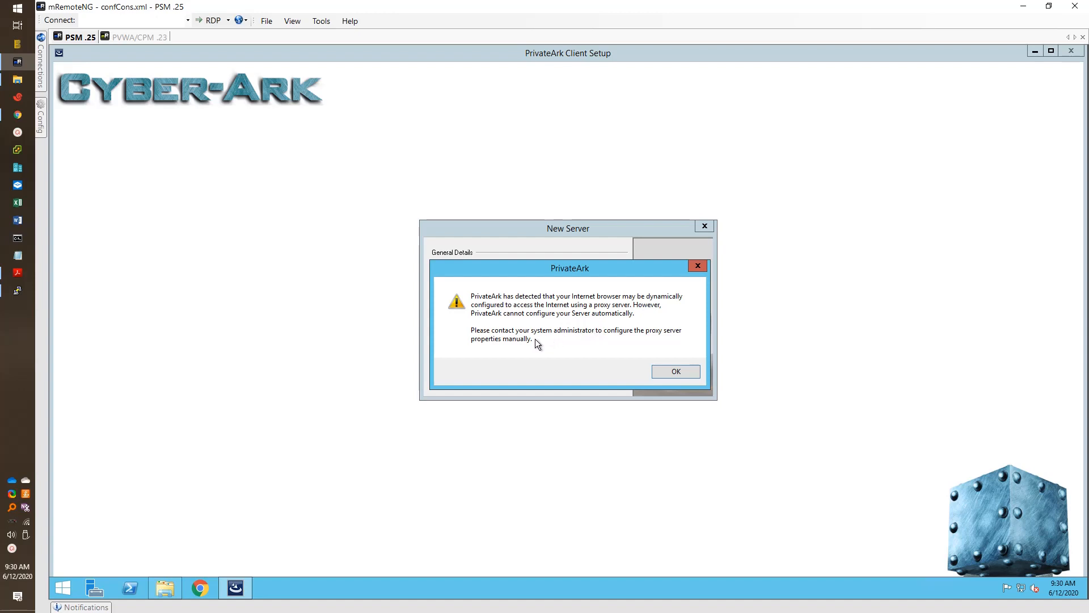
# Step: Dismiss the proxy warning and finish PrivateArk Client setup, choosing to restart later
pyautogui.click(679, 375)
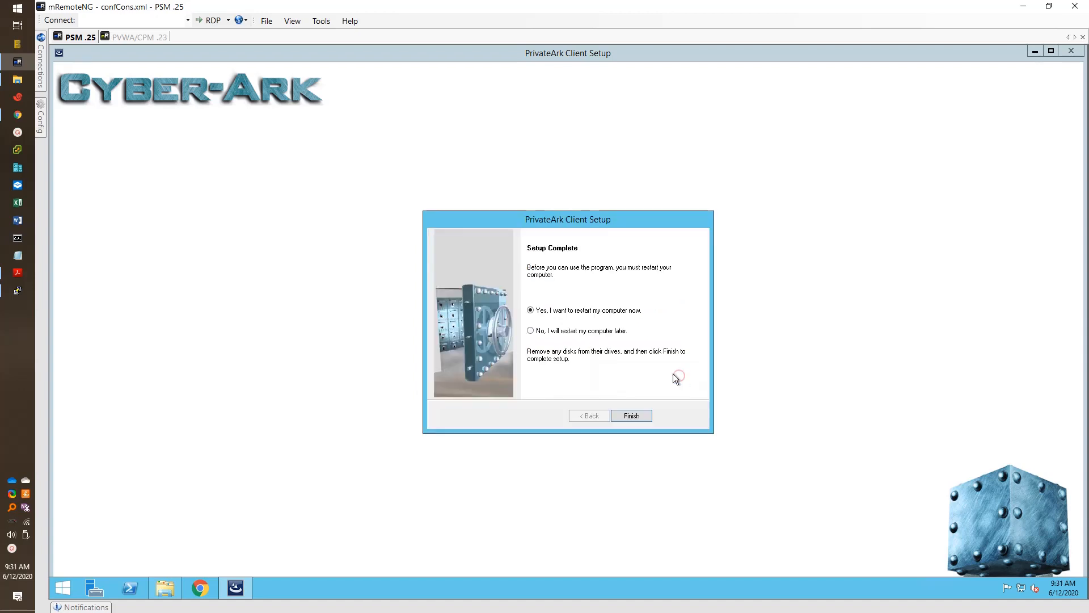
pyautogui.click(603, 333)
pyautogui.click(640, 416)
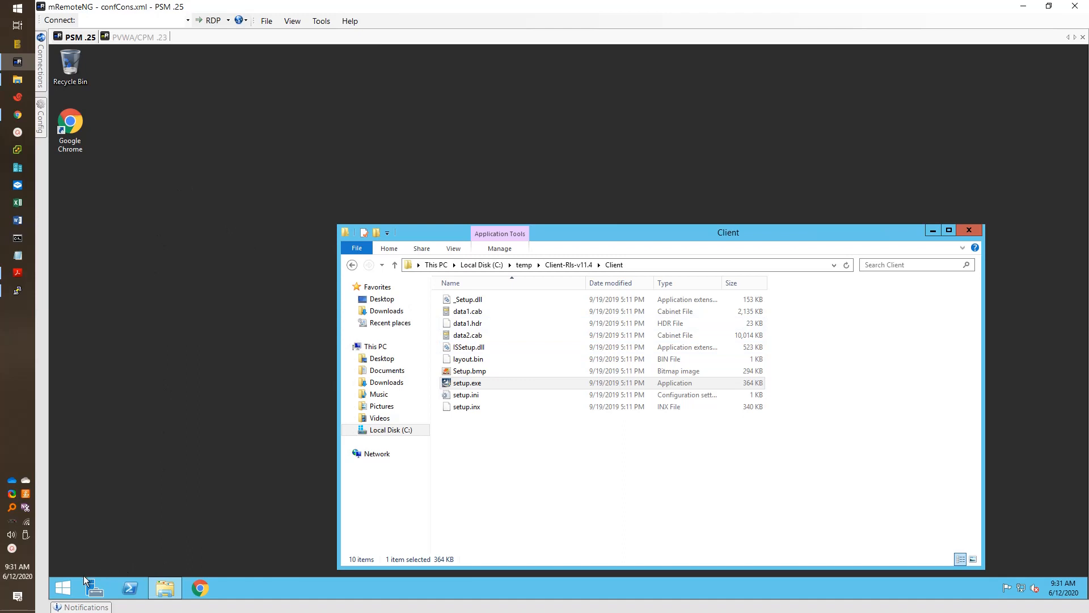
# Step: Restart the PSM server from the Start screen power options, confirming with Continue
pyautogui.rightClick(71, 587)
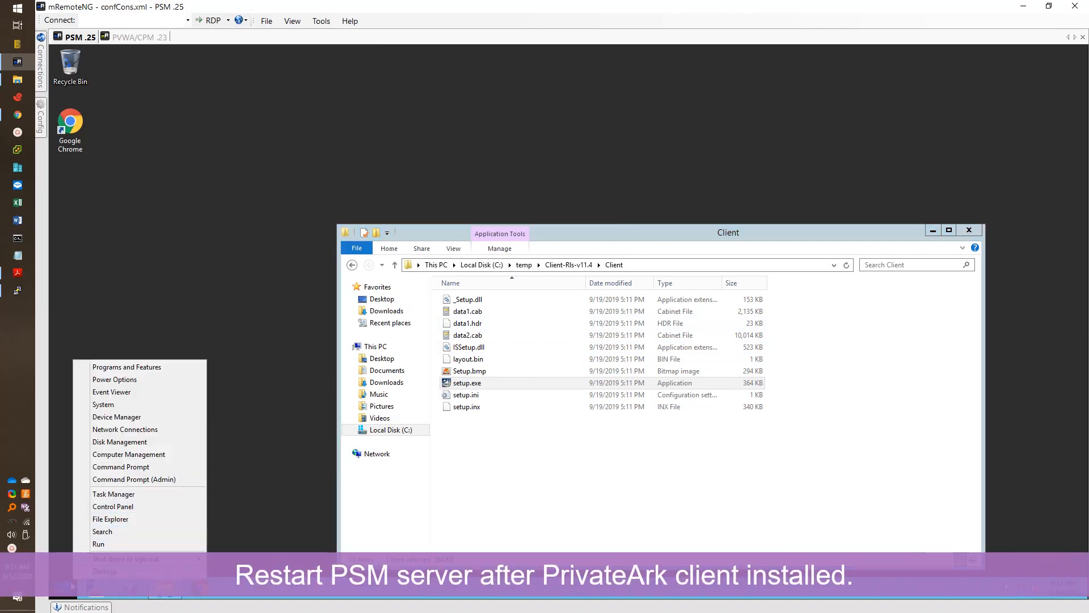
pyautogui.click(71, 587)
pyautogui.click(1016, 92)
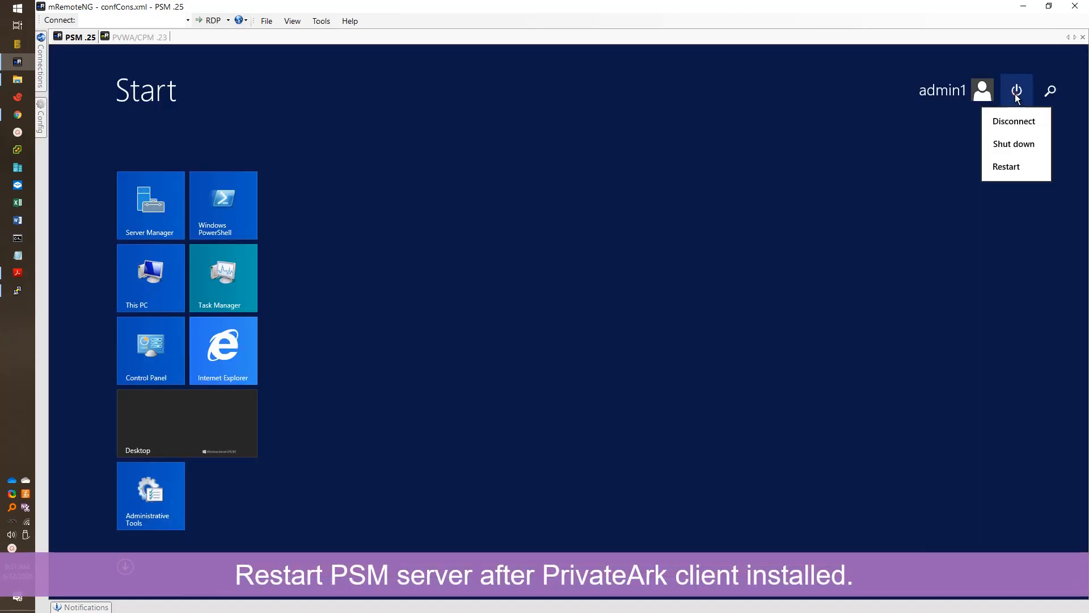
pyautogui.click(1006, 166)
pyautogui.click(1037, 177)
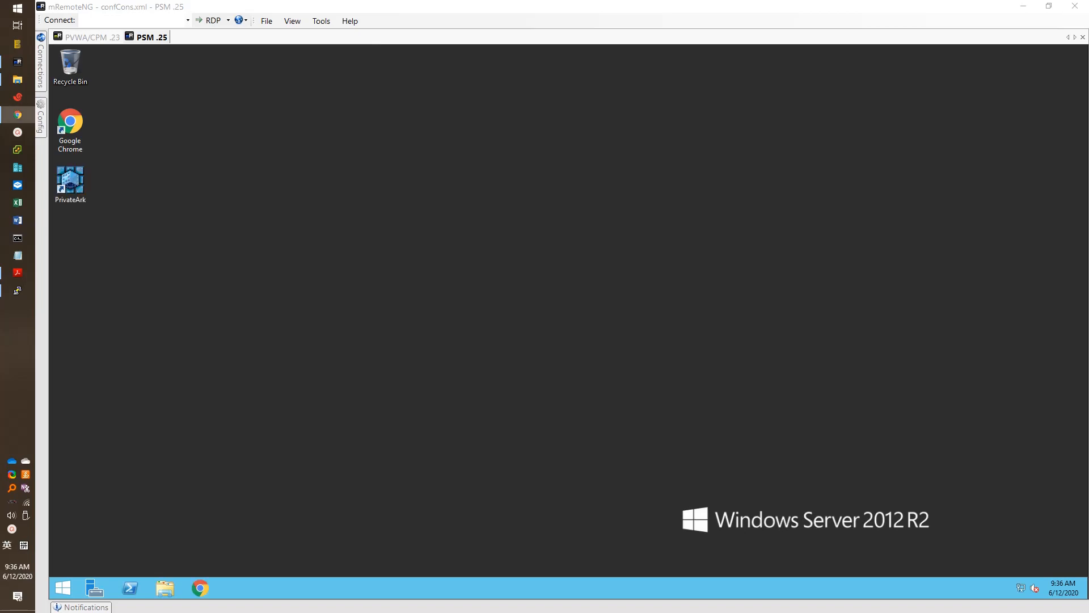
# Step: Launch PrivateArk and open Export Configuration Data under Administrative Tools
pyautogui.click(79, 183)
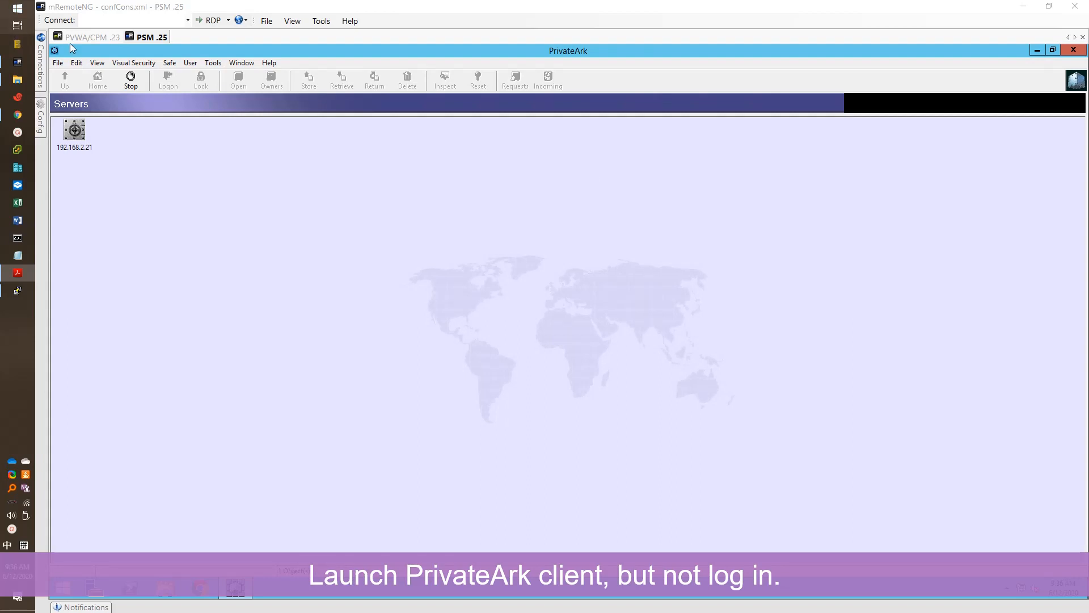
pyautogui.click(211, 63)
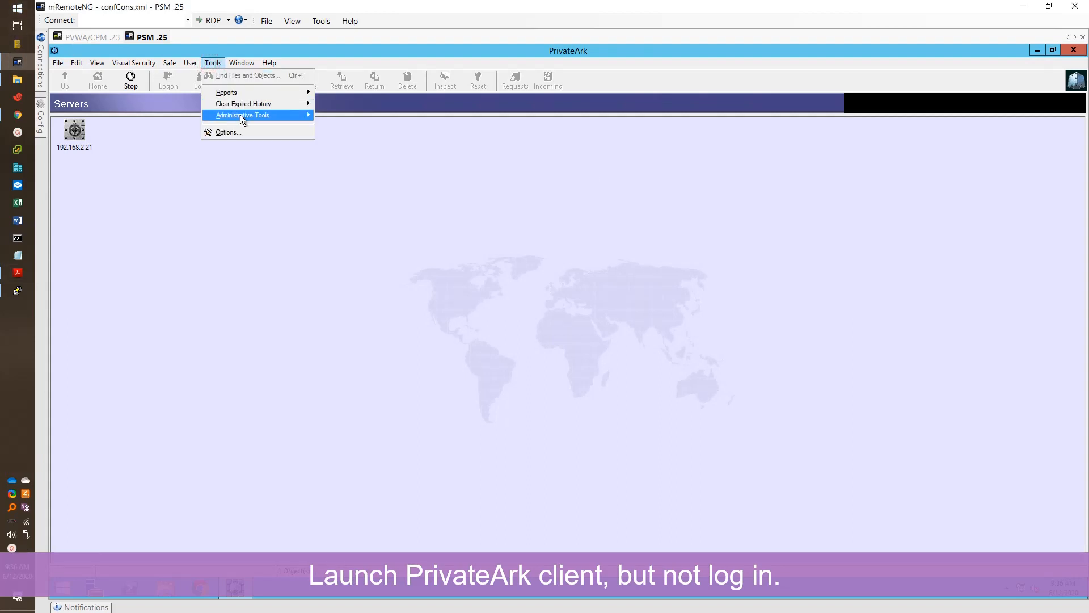
pyautogui.moveTo(240, 114)
pyautogui.click(363, 166)
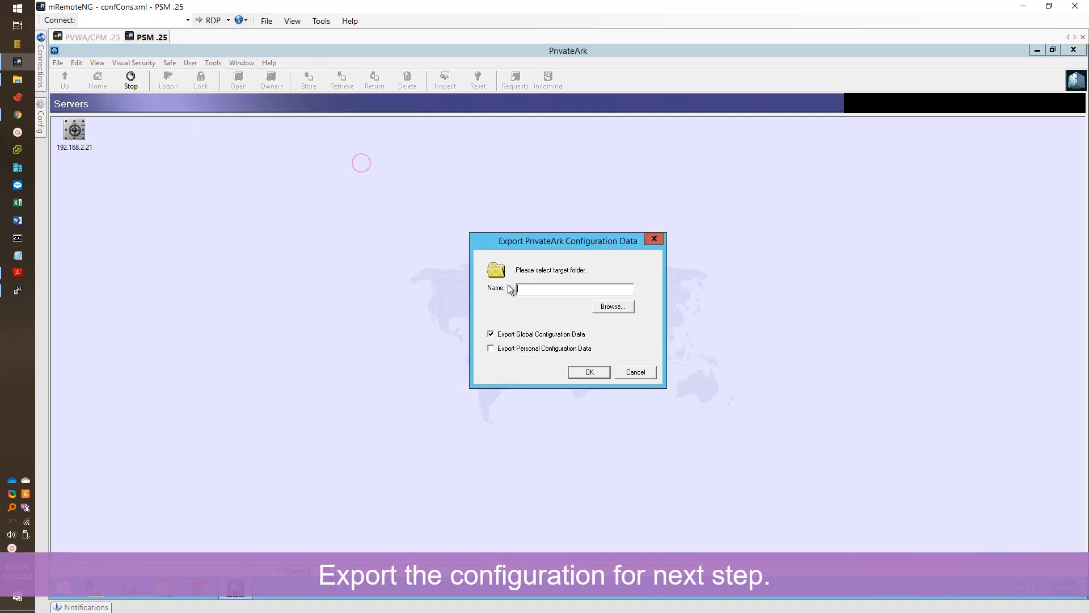
# Step: Export the configuration data to C:\temp as PrivateArk Configuration Data.ini, then close the client
pyautogui.click(622, 308)
pyautogui.click(532, 301)
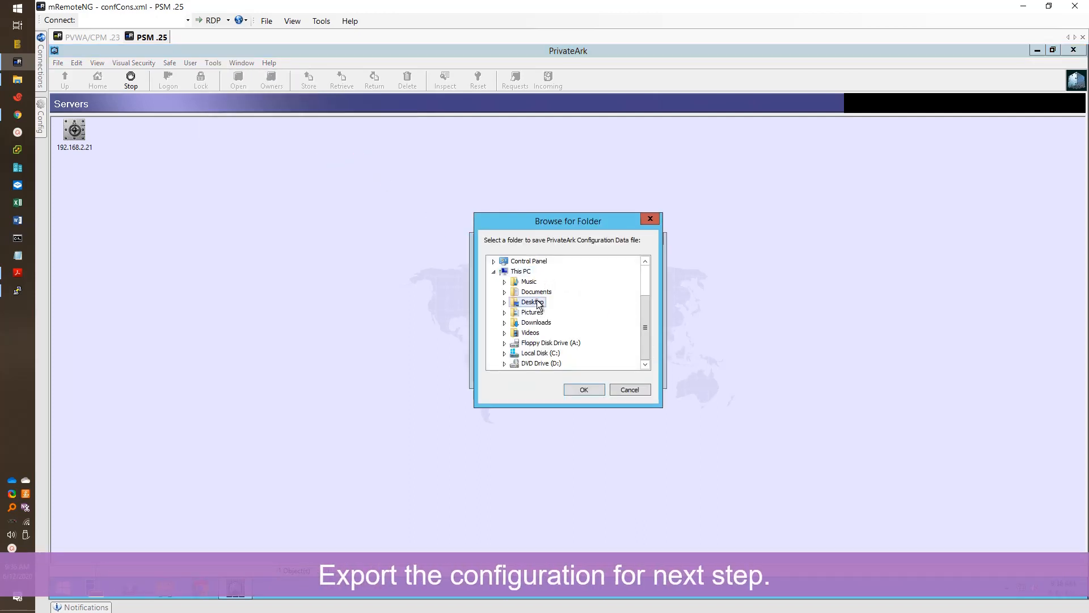
pyautogui.click(584, 389)
pyautogui.click(621, 309)
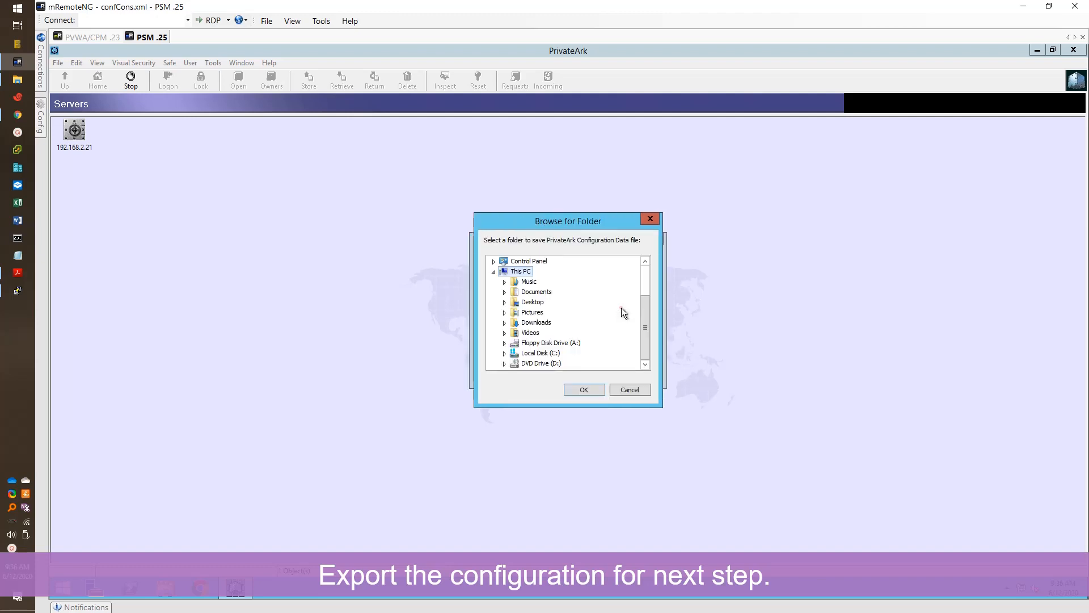
pyautogui.click(546, 353)
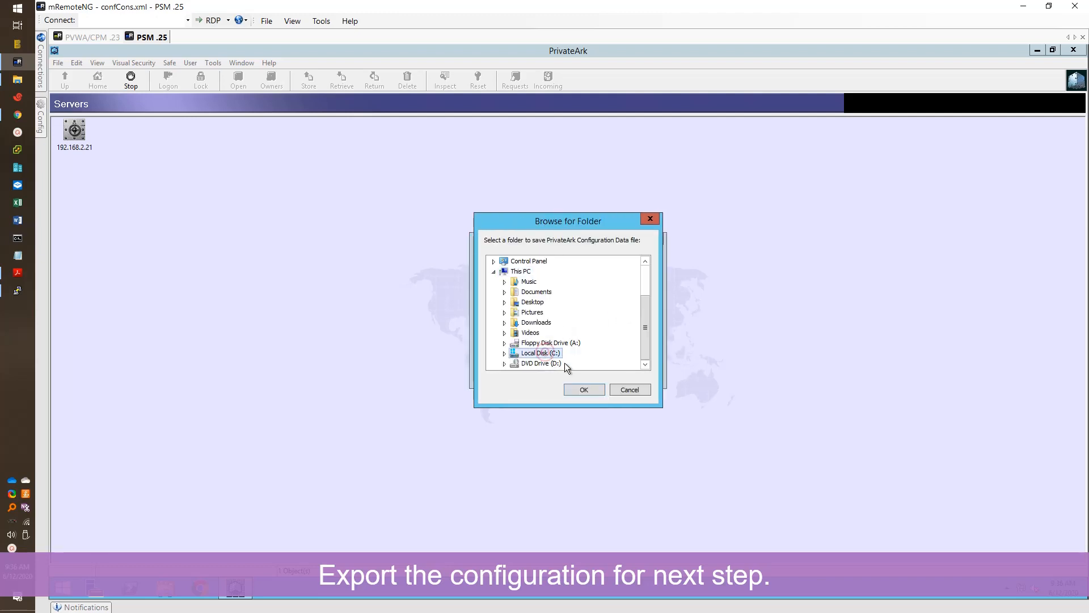
pyautogui.click(646, 365)
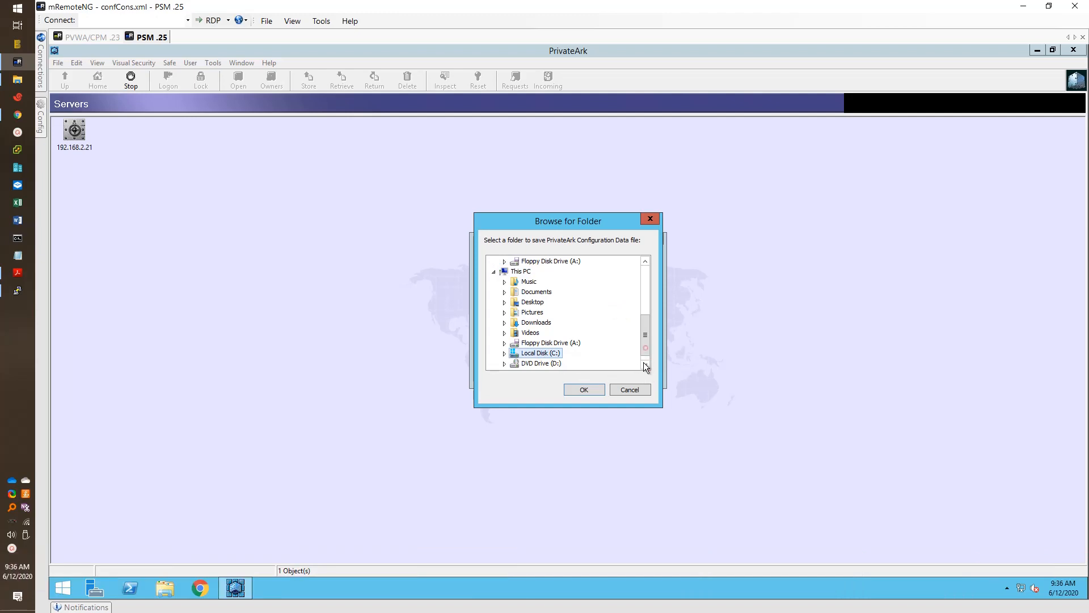
pyautogui.click(504, 353)
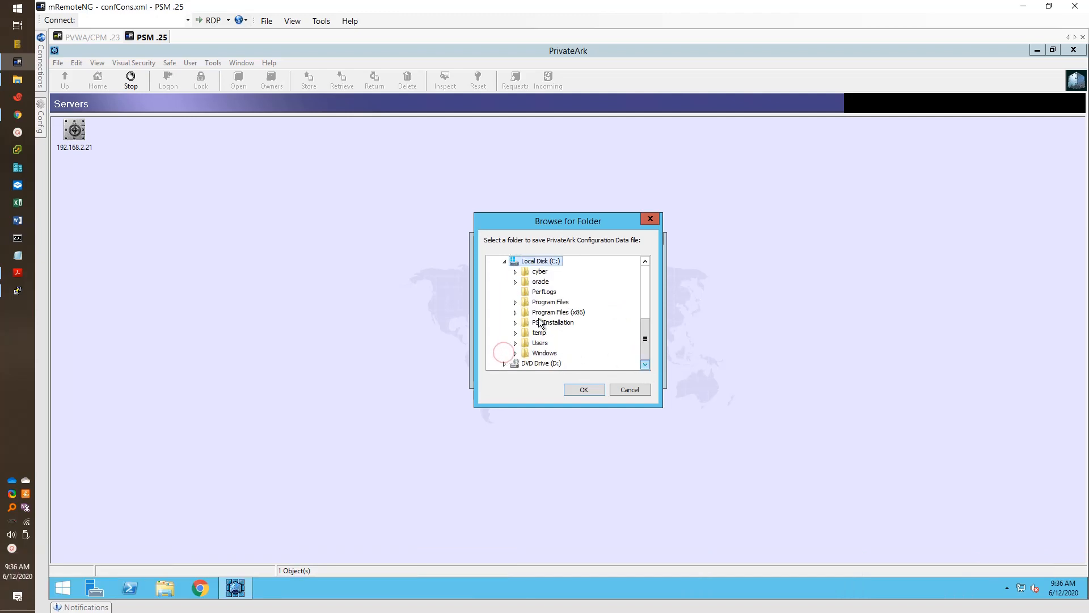
pyautogui.click(541, 333)
pyautogui.click(579, 391)
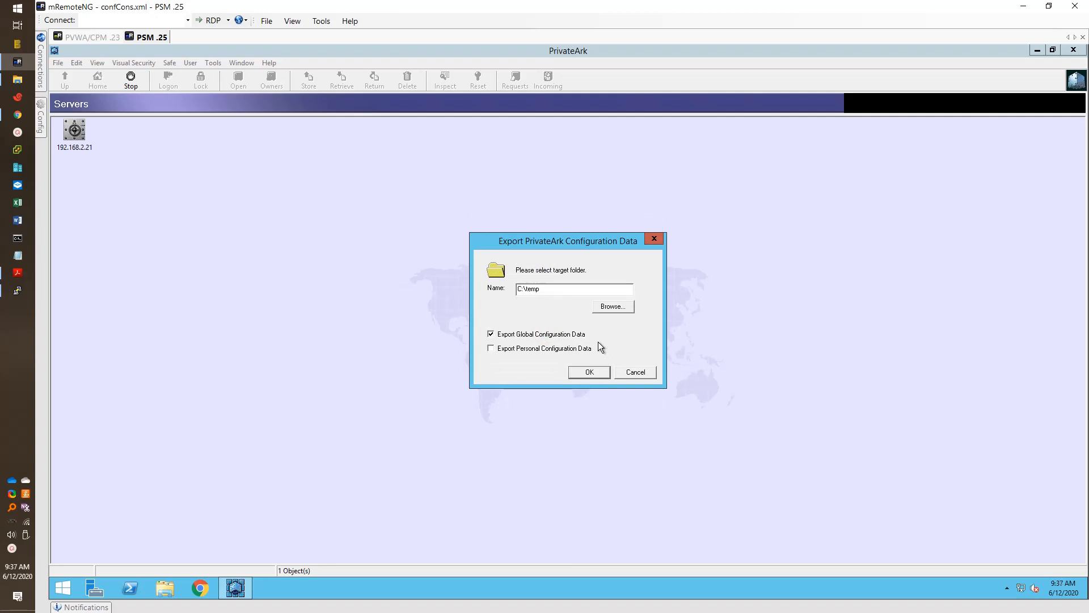
pyautogui.click(590, 371)
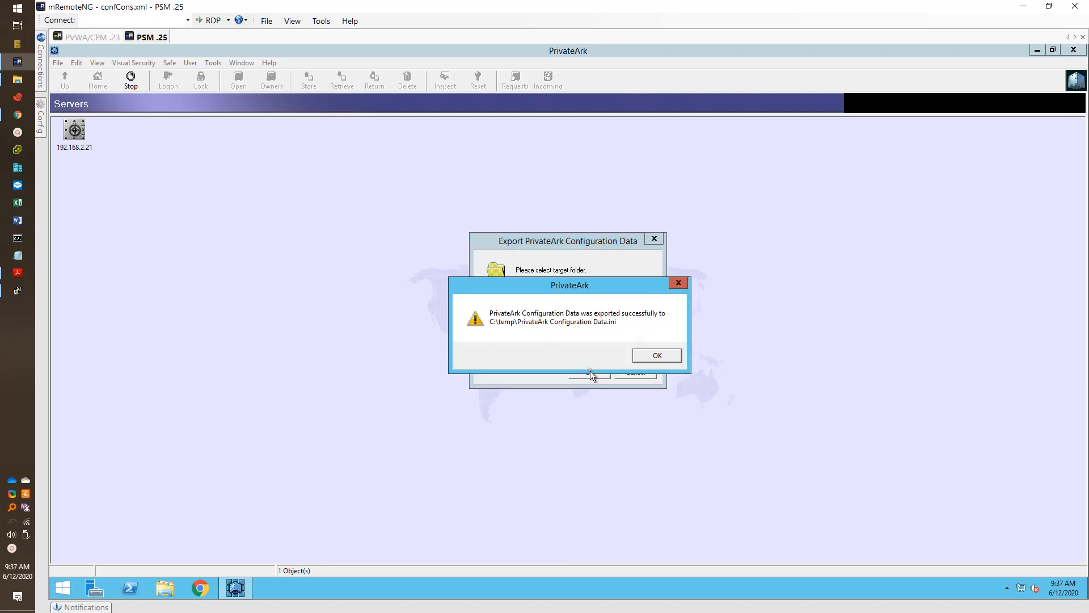
pyautogui.click(657, 355)
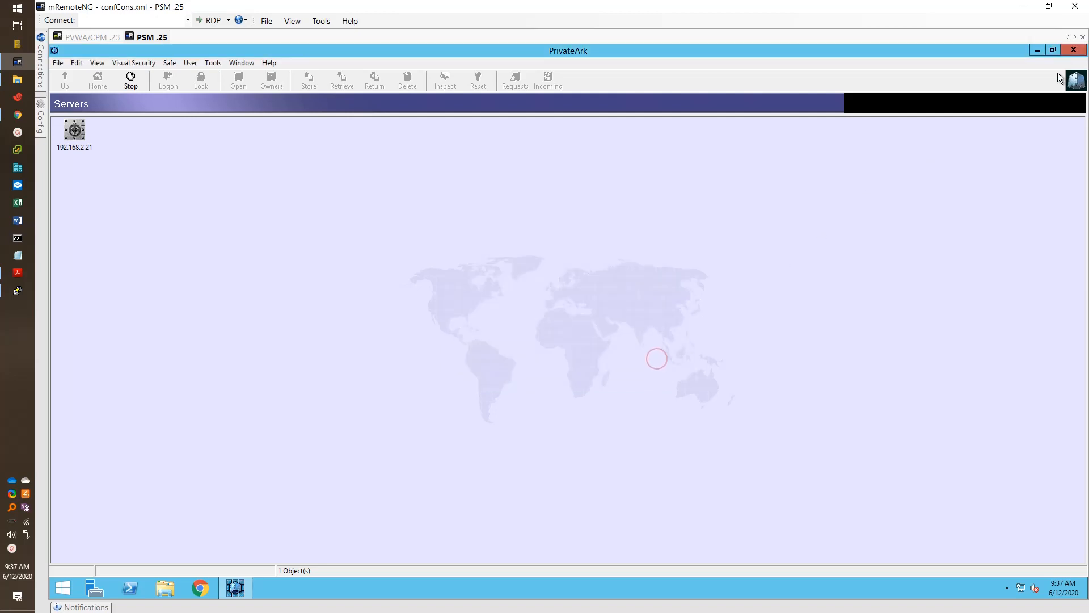
pyautogui.click(1075, 51)
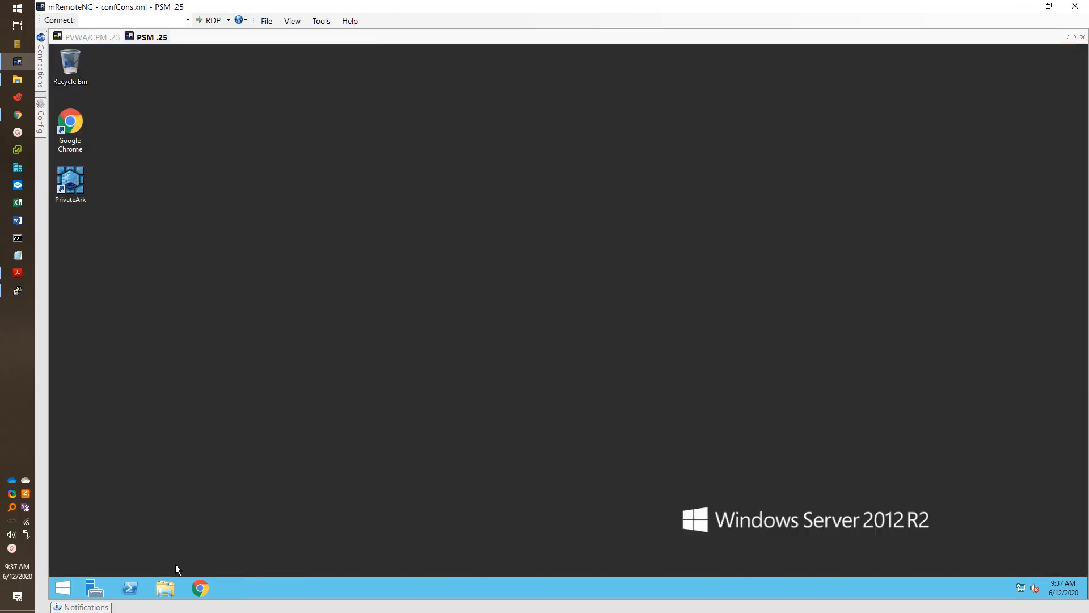
# Step: Open C:\temp and view PrivateArk Configuration Data.ini in Notepad, then close it
pyautogui.click(170, 586)
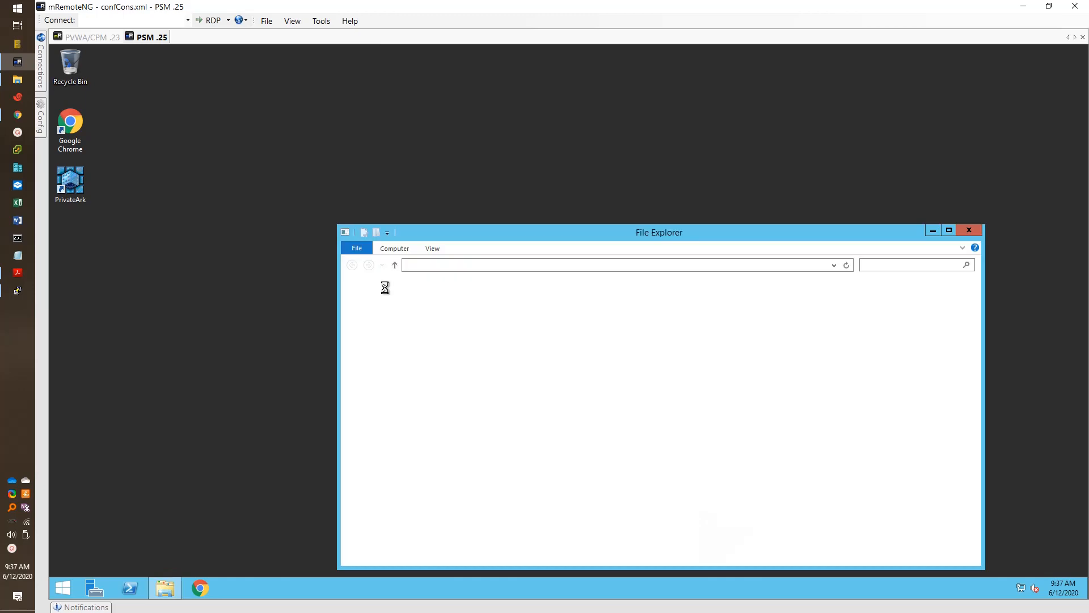
pyautogui.doubleClick(624, 391)
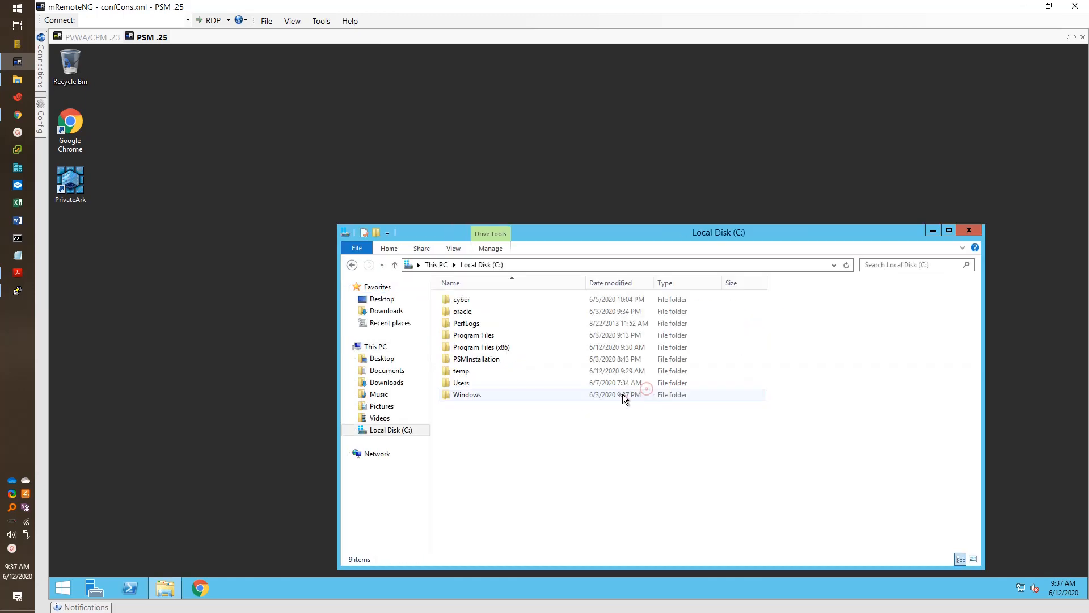
pyautogui.doubleClick(483, 371)
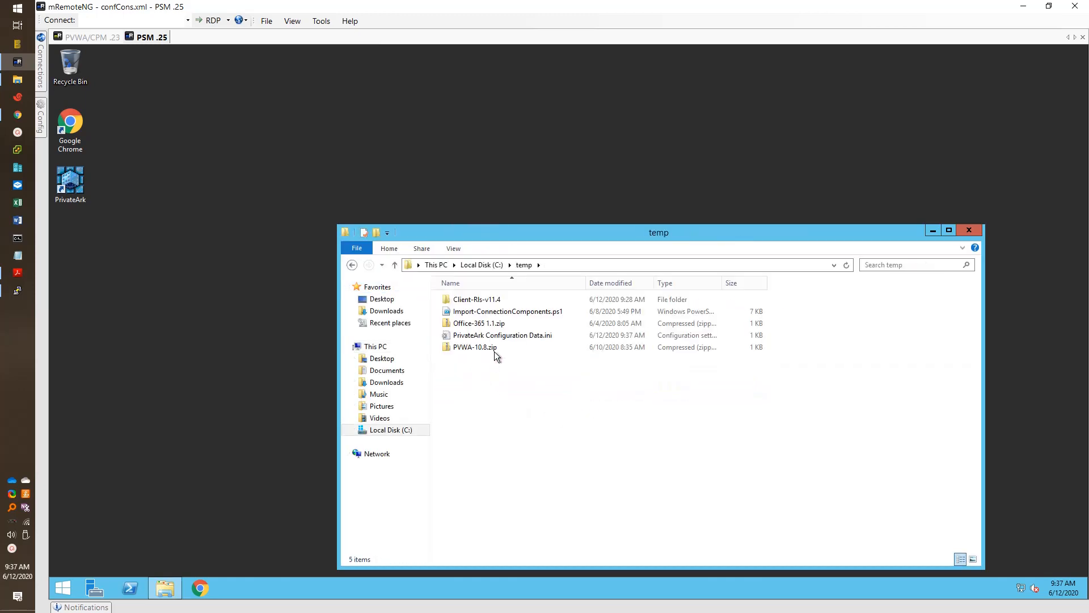
pyautogui.doubleClick(539, 338)
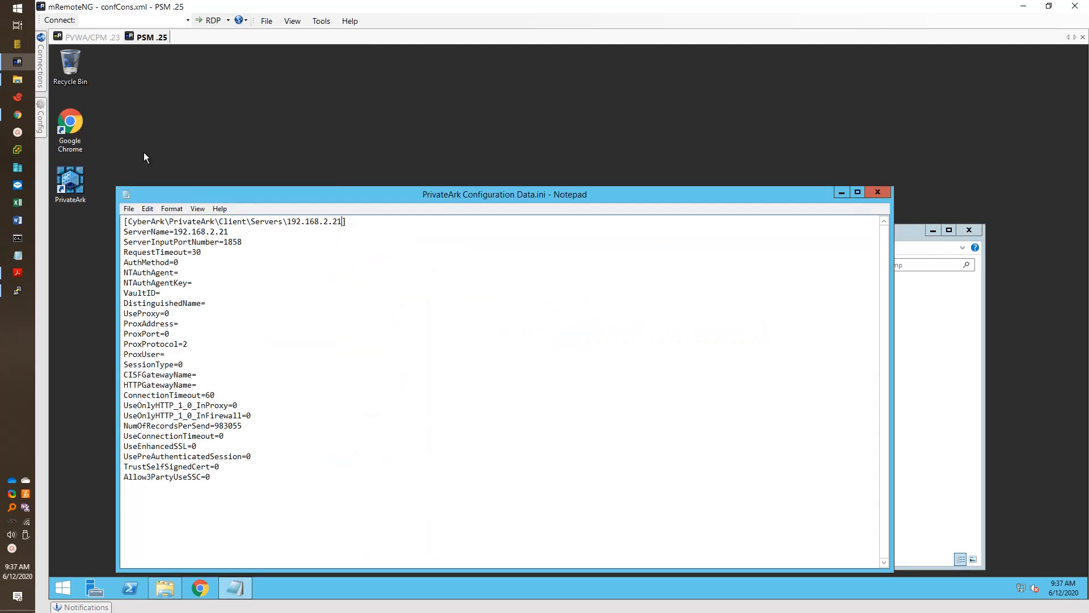
pyautogui.click(42, 70)
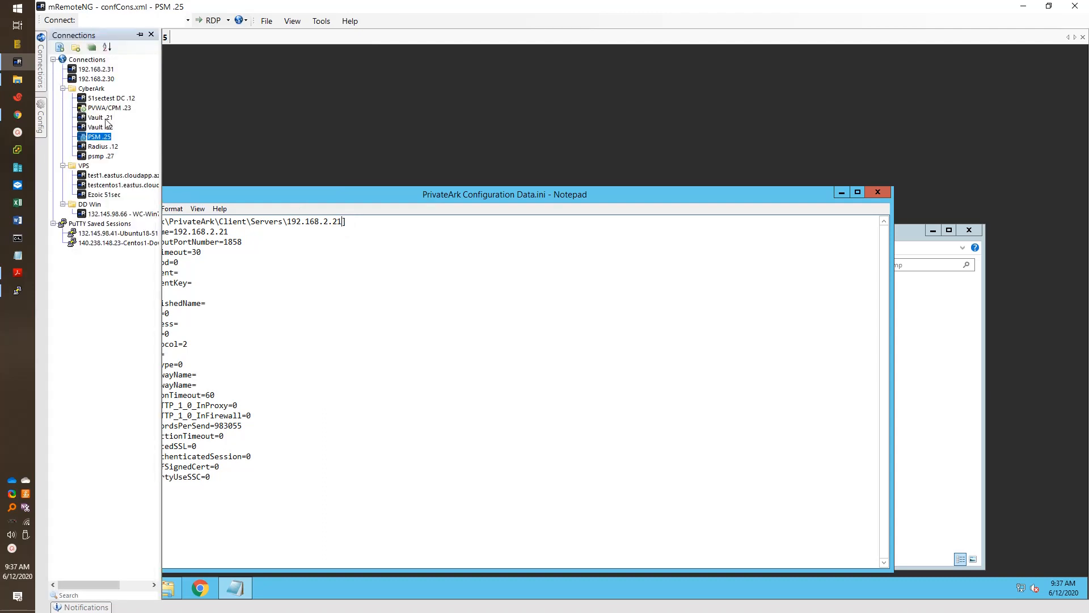
pyautogui.click(348, 245)
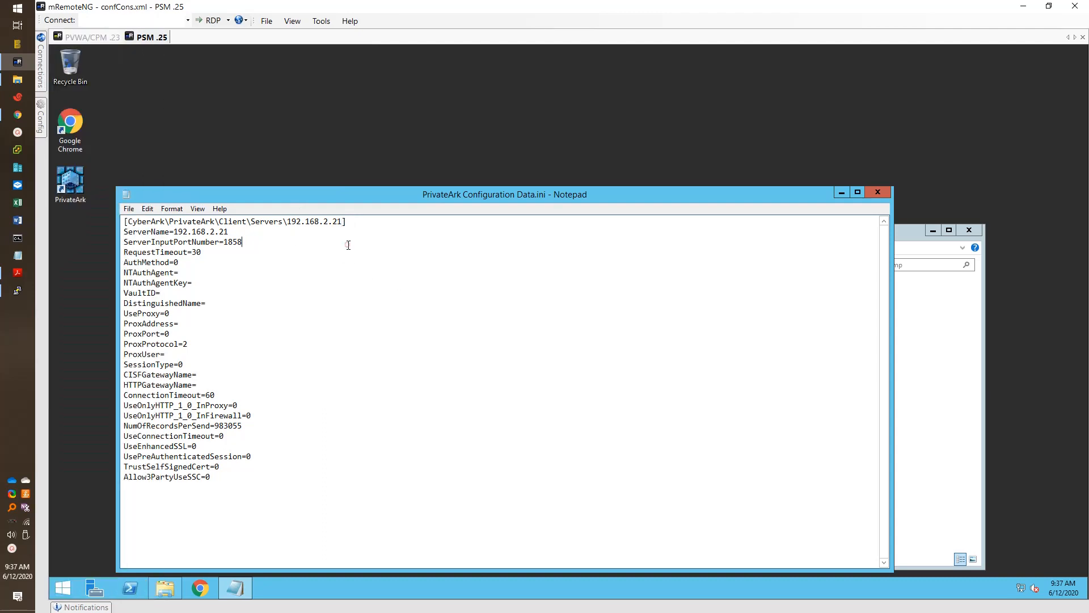
pyautogui.click(868, 194)
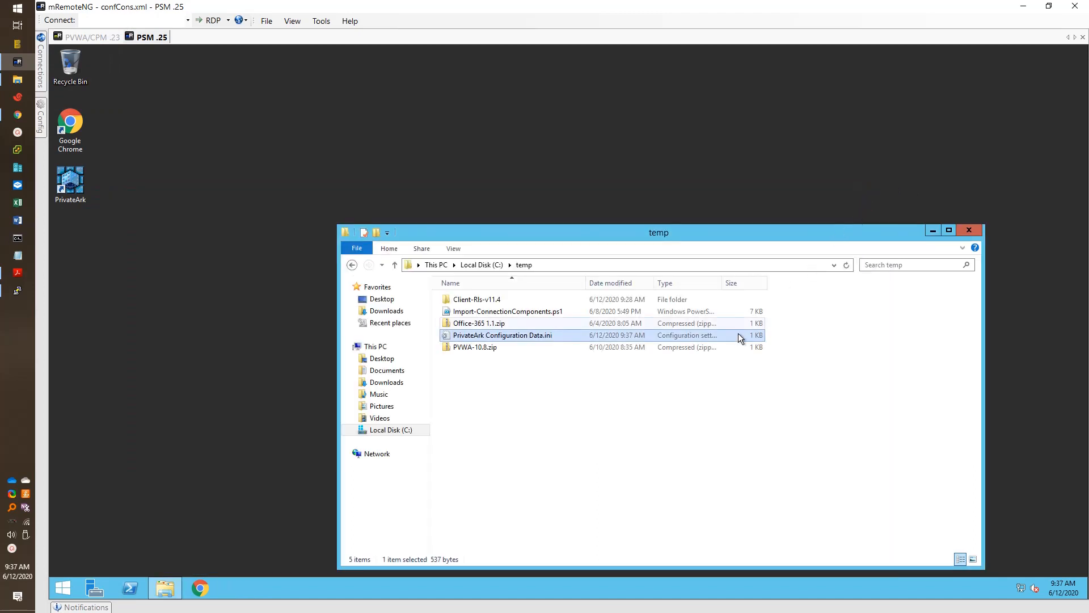
# Step: Rename the configuration file to GlobalSettings.ini
pyautogui.click(551, 338)
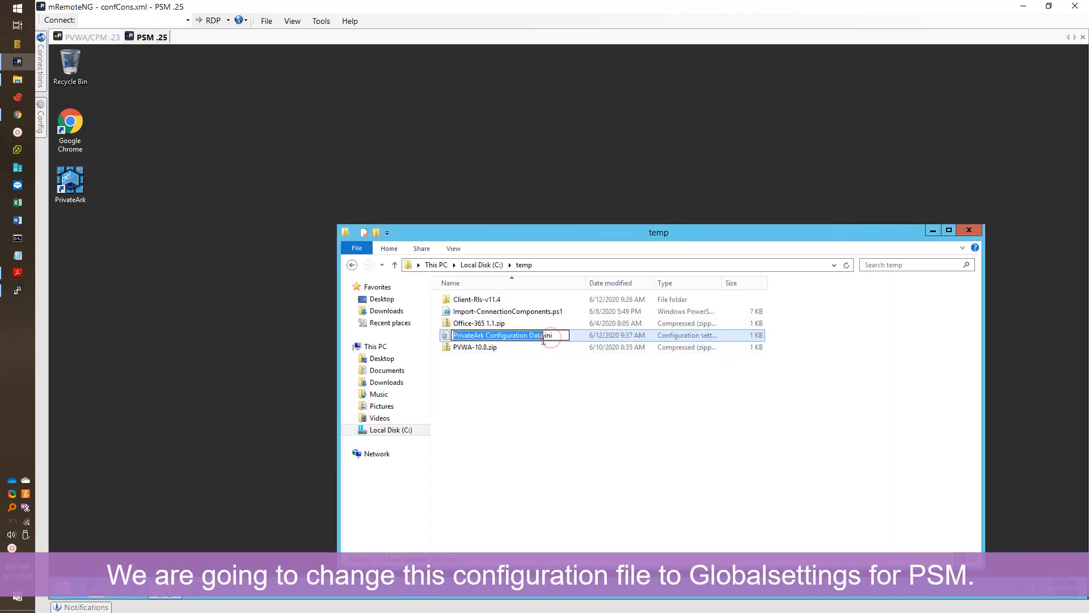
pyautogui.write('Glo')
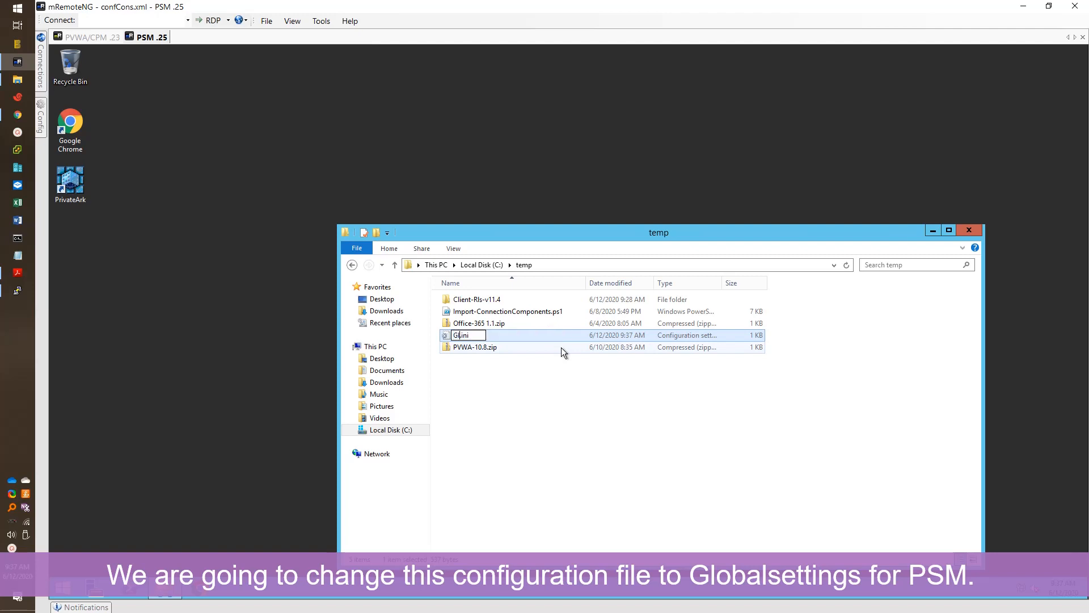
pyautogui.write('balSettings')
pyautogui.press('Return')
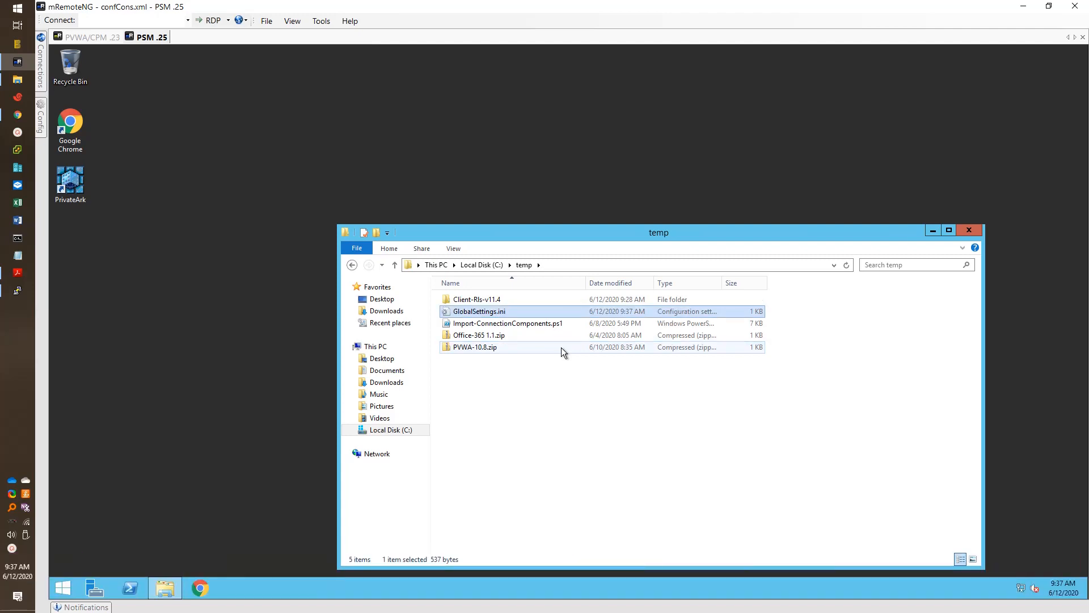
# Step: Open GlobalSettings.ini's Security permissions editor and start adding a user or group
pyautogui.rightClick(572, 310)
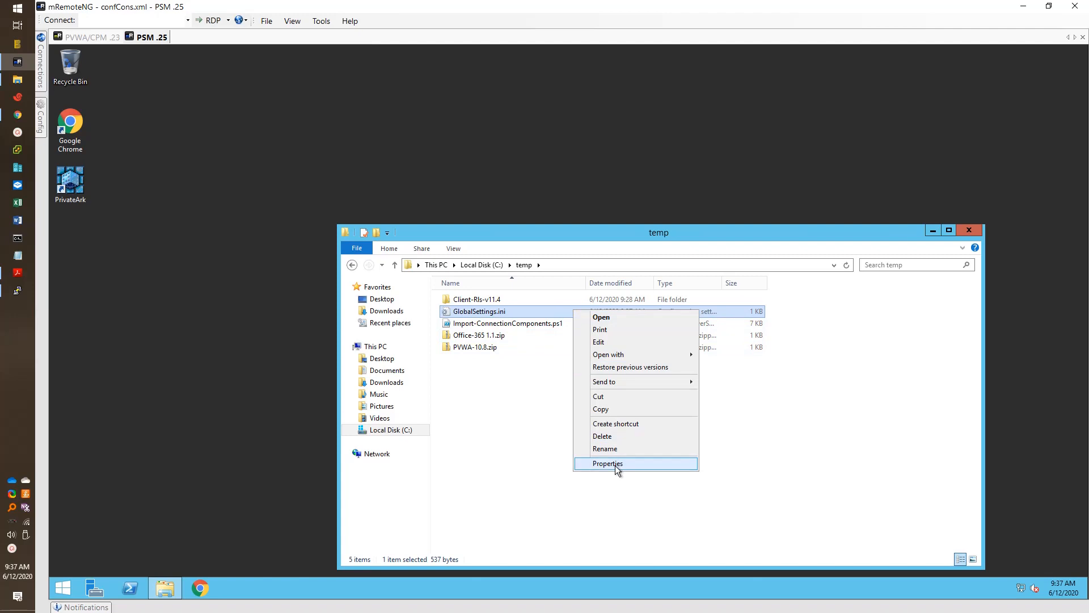
pyautogui.click(615, 463)
pyautogui.click(624, 309)
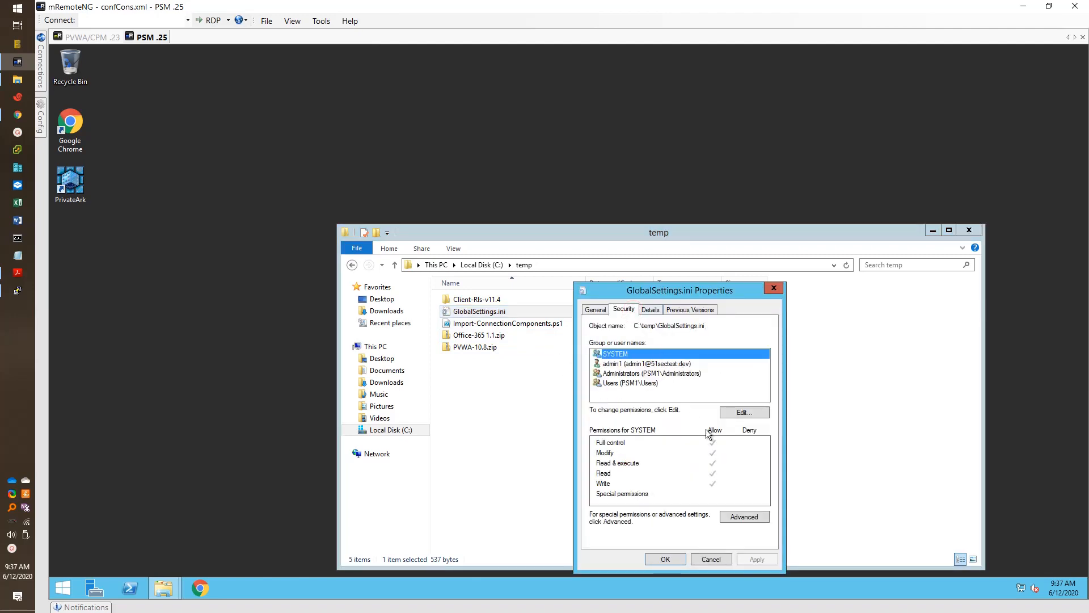
pyautogui.click(734, 416)
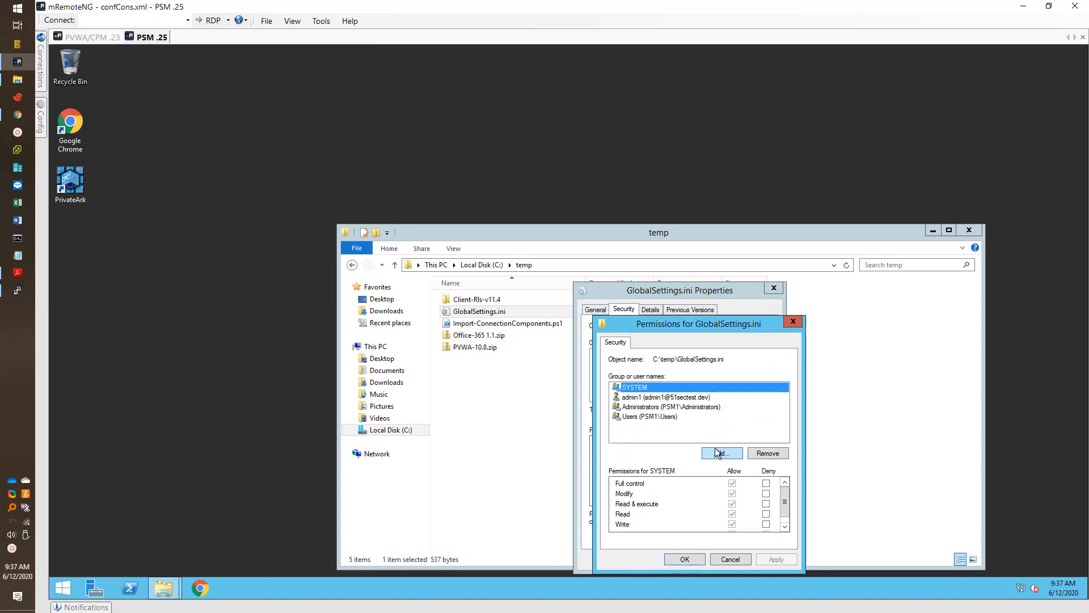
pyautogui.click(708, 430)
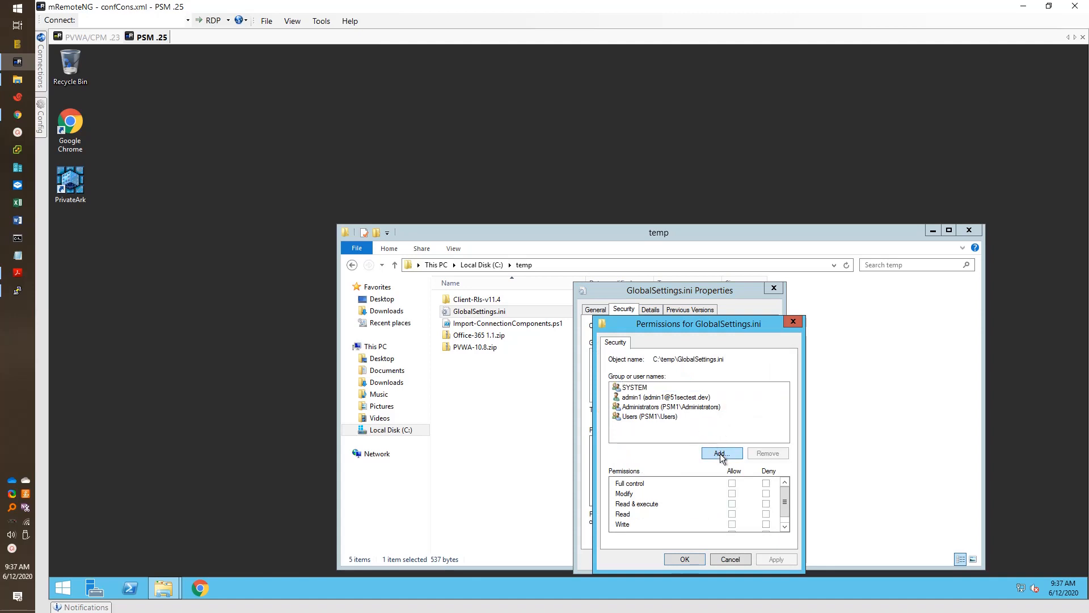
pyautogui.click(721, 454)
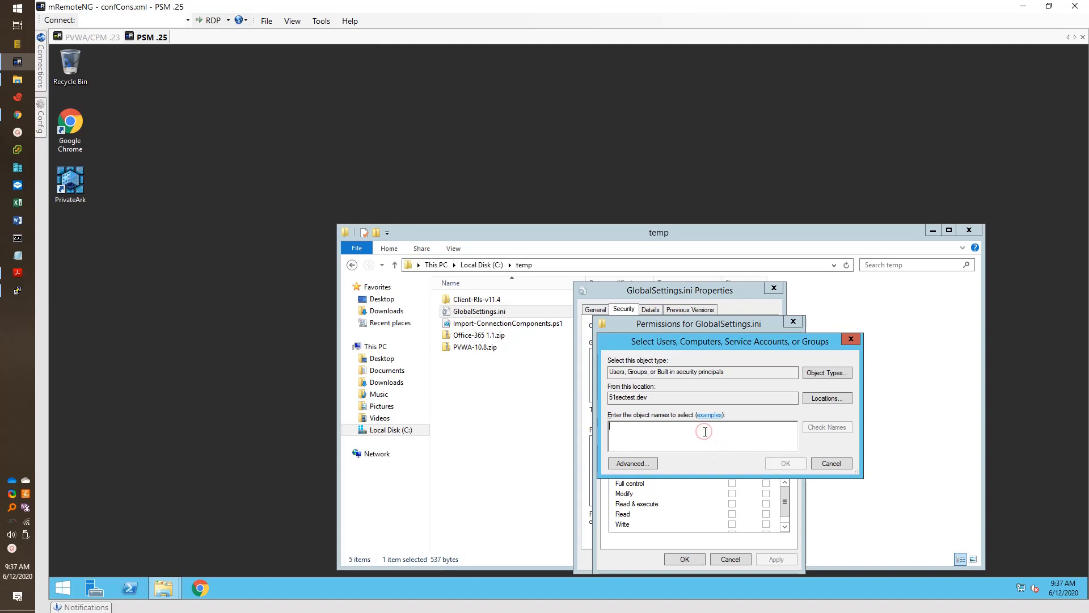
# Step: Find the local PSMShadowUsers group through advanced search and add it to the file's permissions
pyautogui.write('ps')
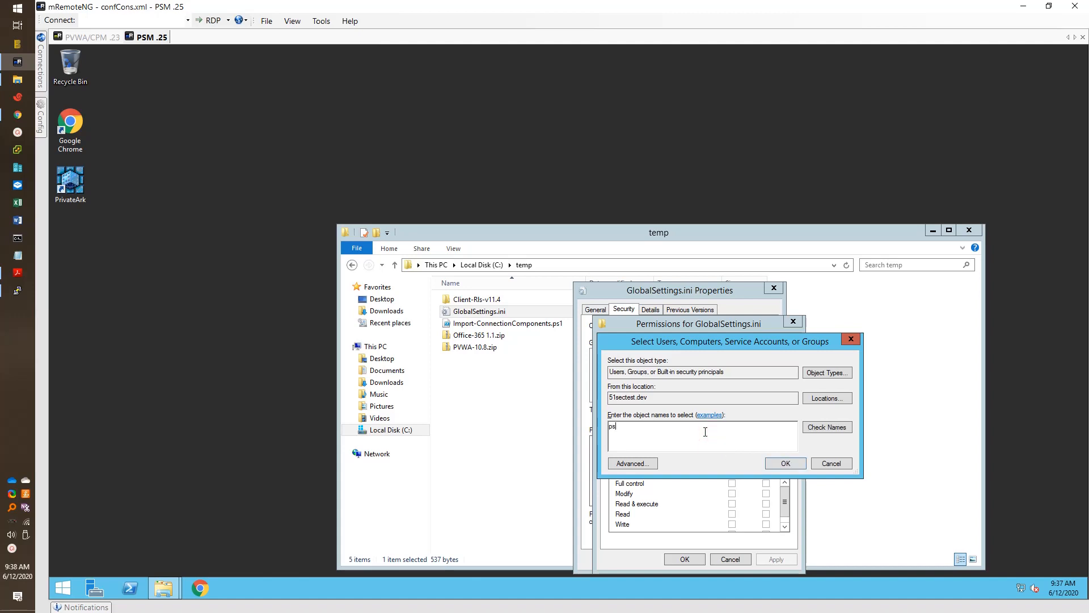
pyautogui.write('mshadownus')
pyautogui.write('ers')
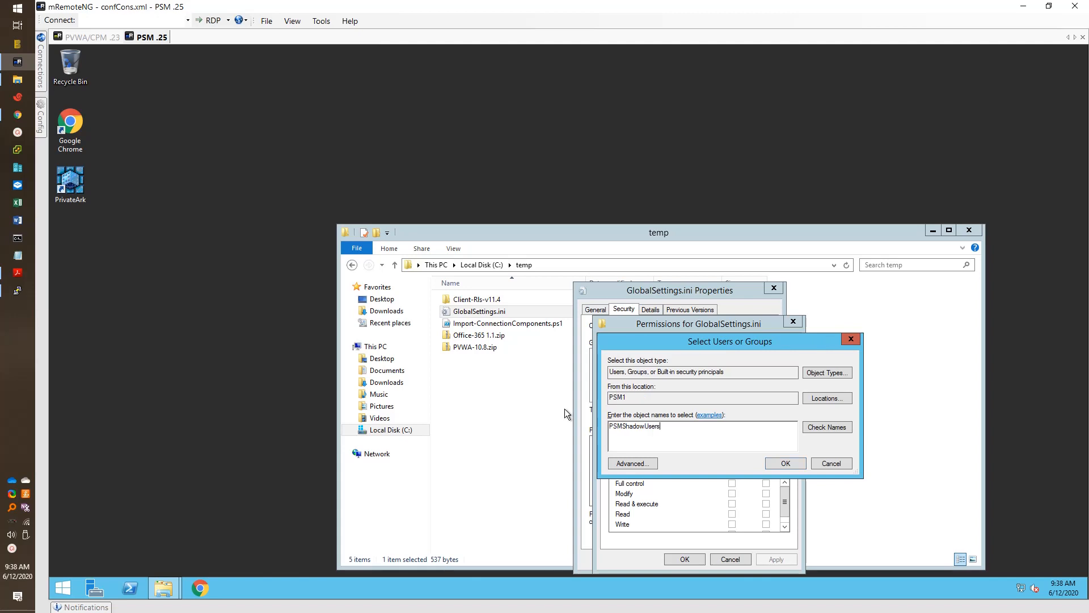
pyautogui.click(651, 462)
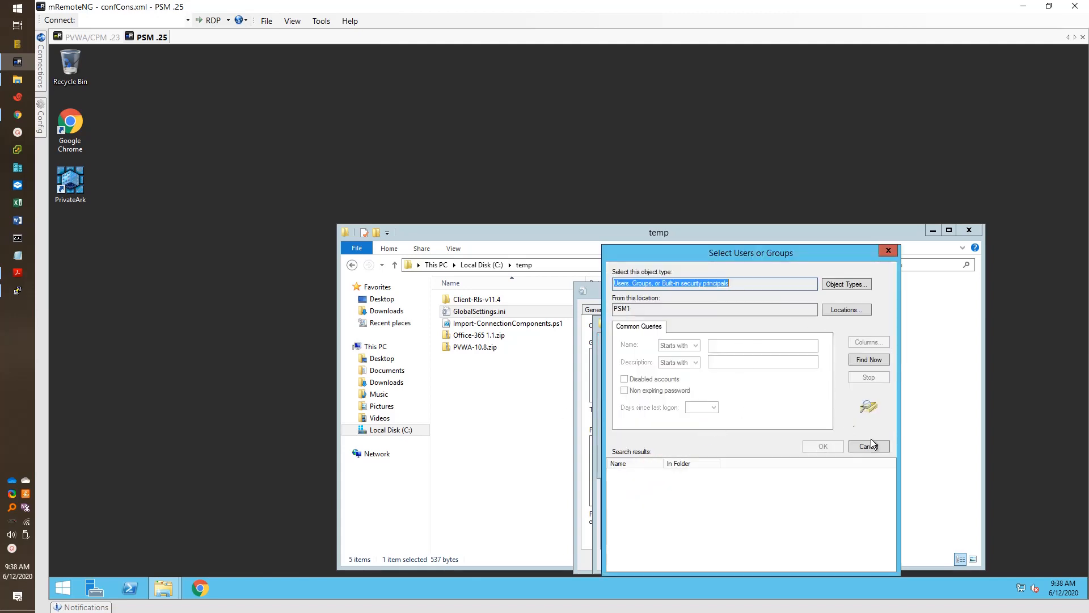
pyautogui.click(869, 359)
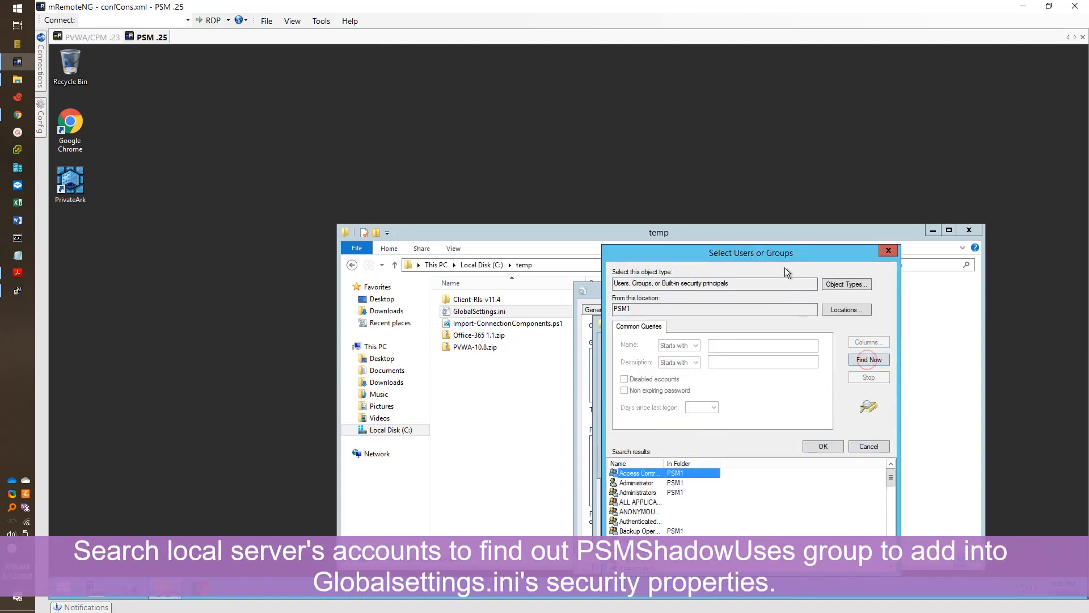
pyautogui.moveTo(783, 255); pyautogui.dragTo(710, 135)
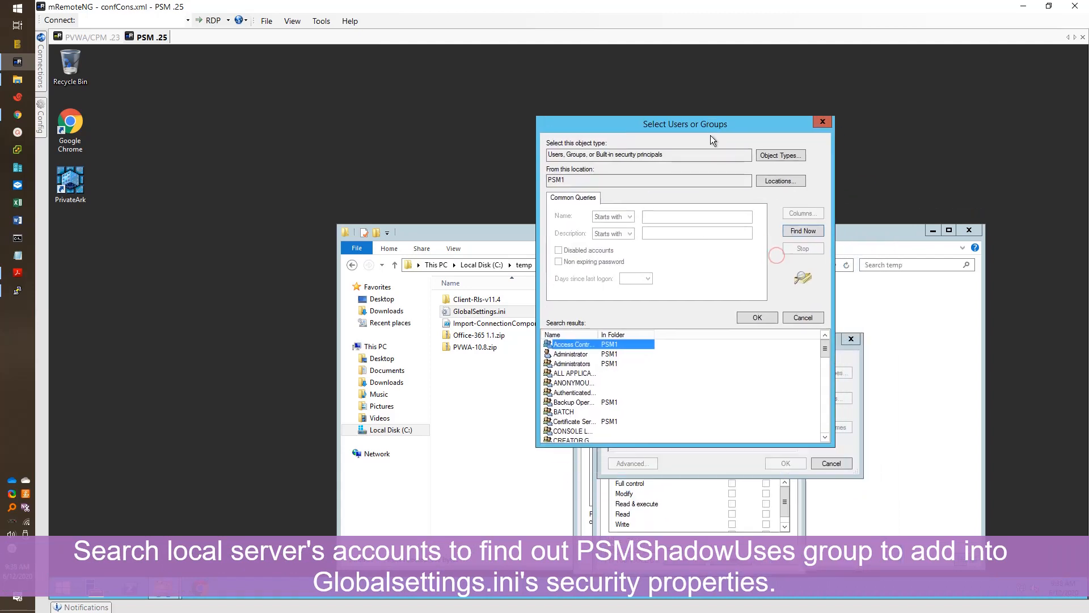
pyautogui.doubleClick(599, 335)
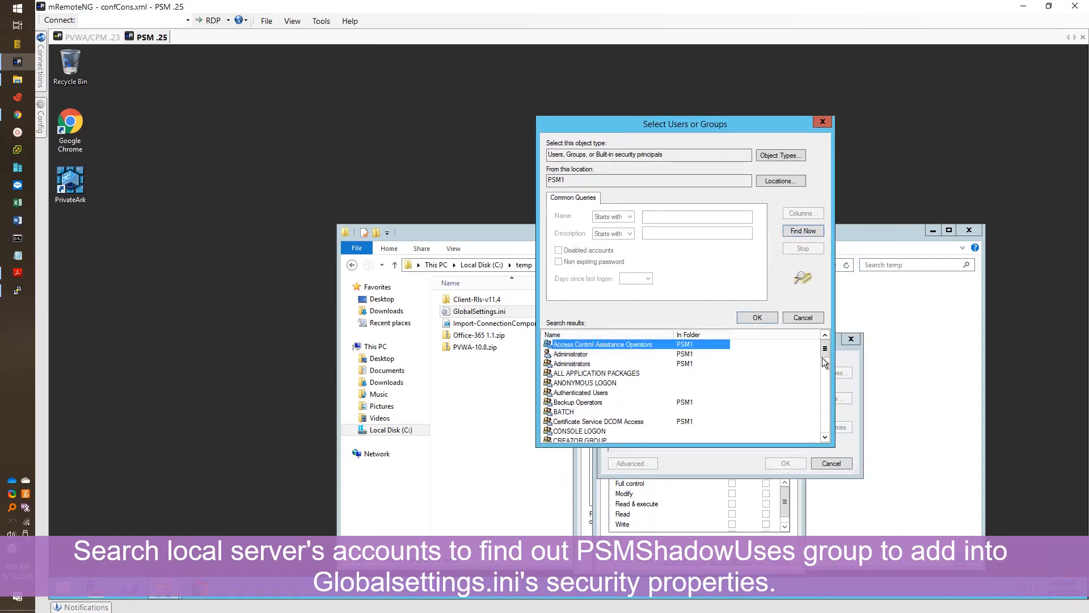
pyautogui.moveTo(824, 362); pyautogui.dragTo(835, 410)
pyautogui.click(594, 432)
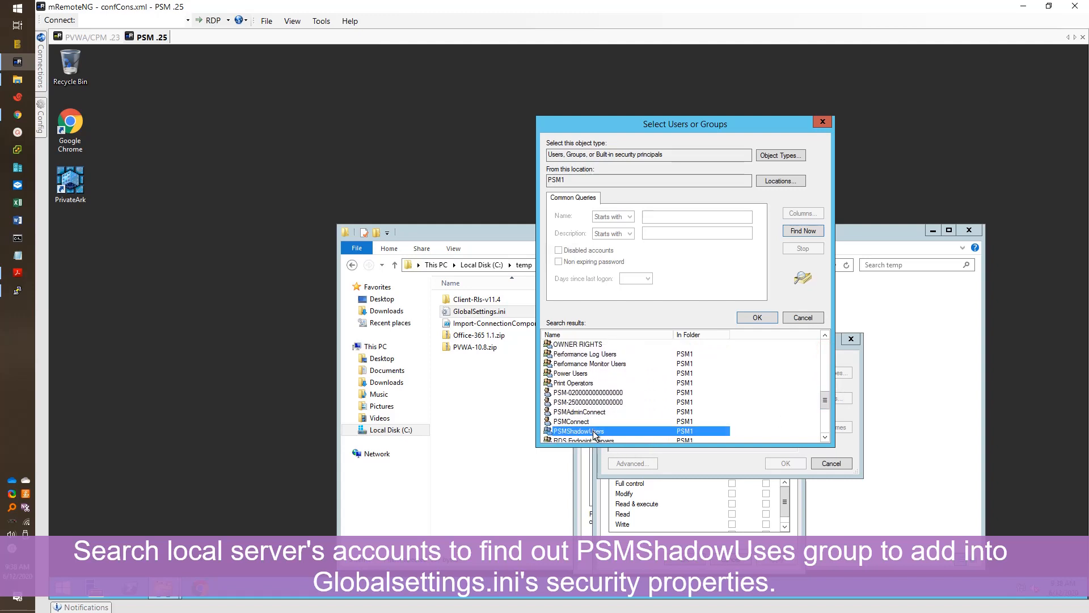
pyautogui.doubleClick(594, 432)
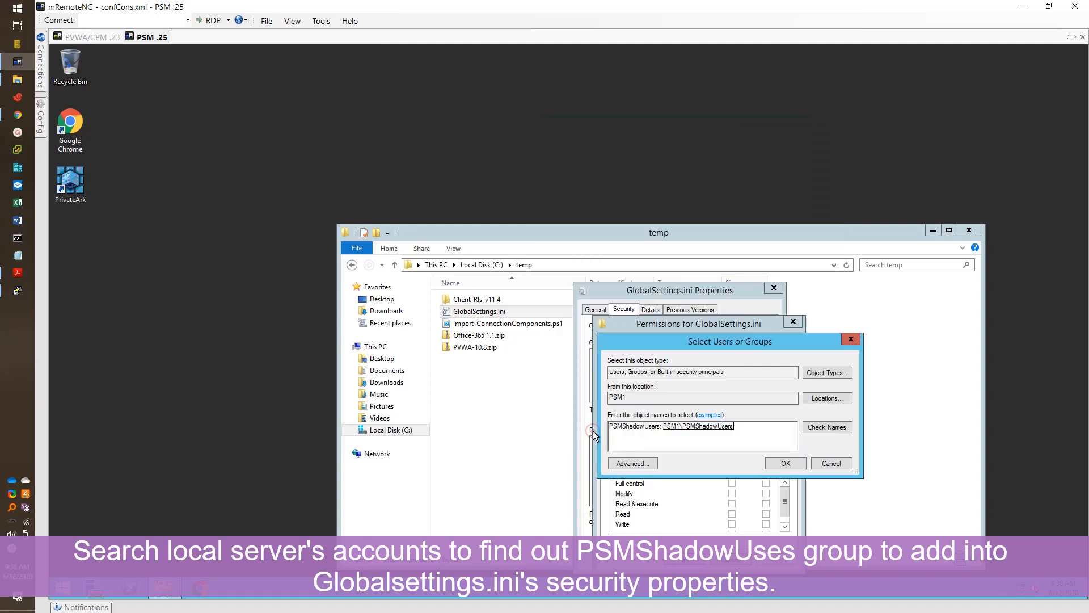
pyautogui.doubleClick(658, 426)
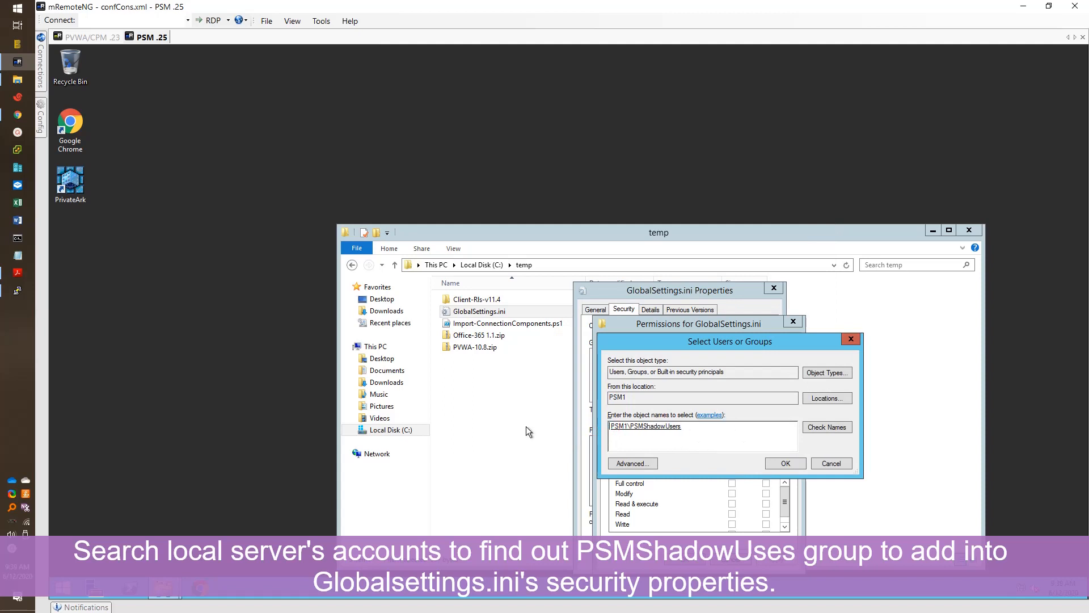
pyautogui.press('Delete')
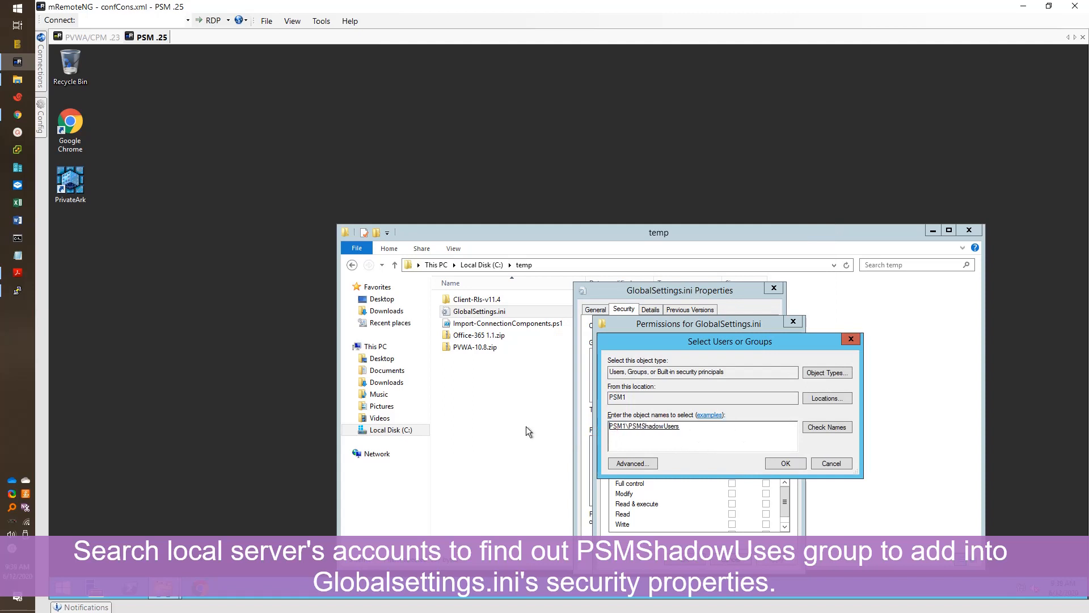
pyautogui.click(796, 464)
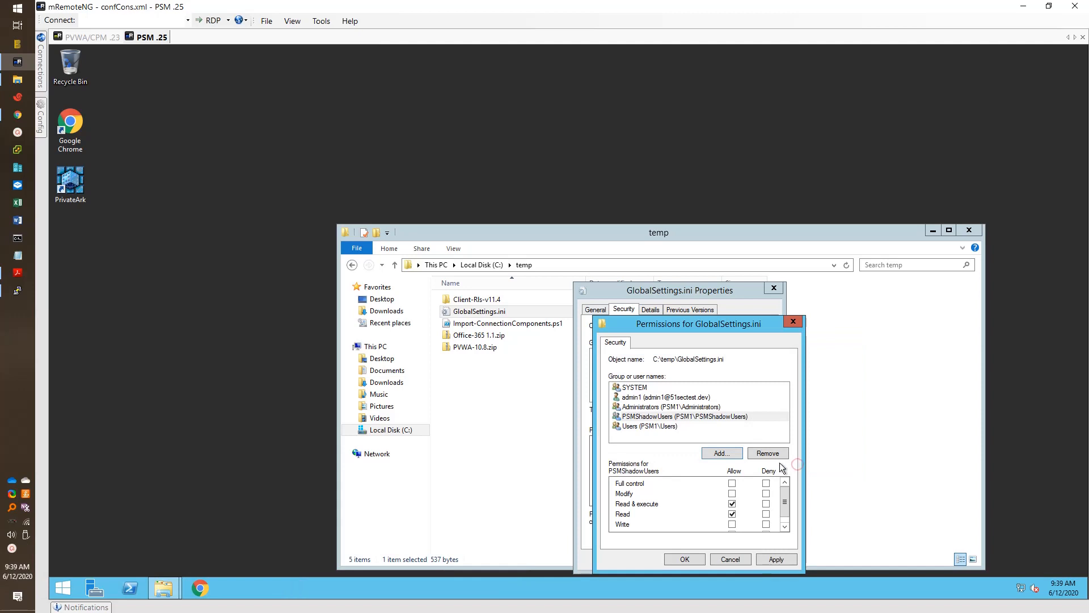
# Step: Apply Read & execute and Read permissions for PSMShadowUsers and close the dialogs
pyautogui.click(767, 553)
pyautogui.click(697, 556)
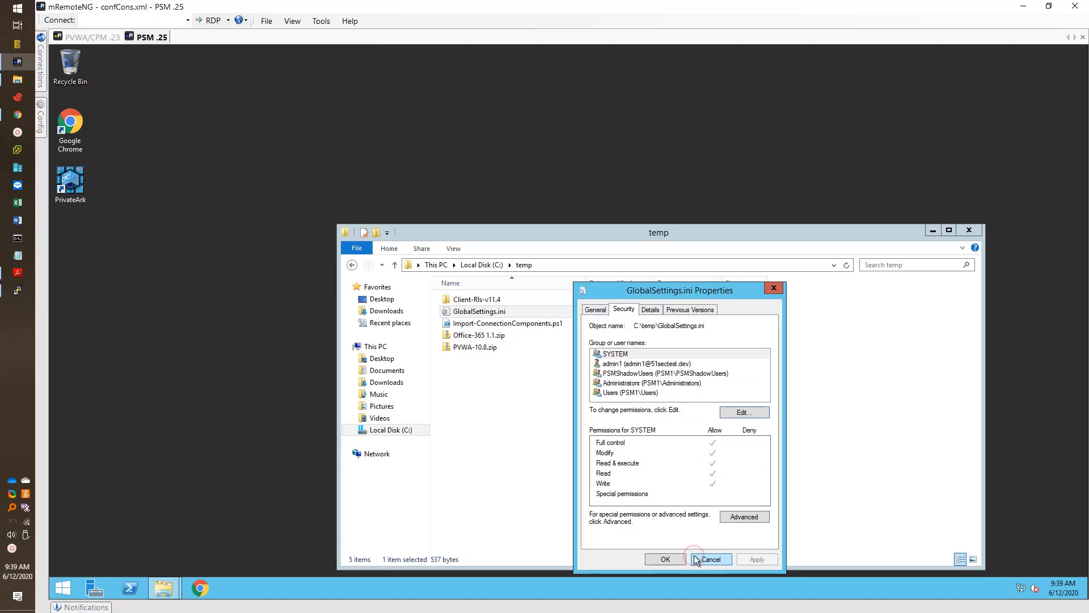
pyautogui.click(697, 559)
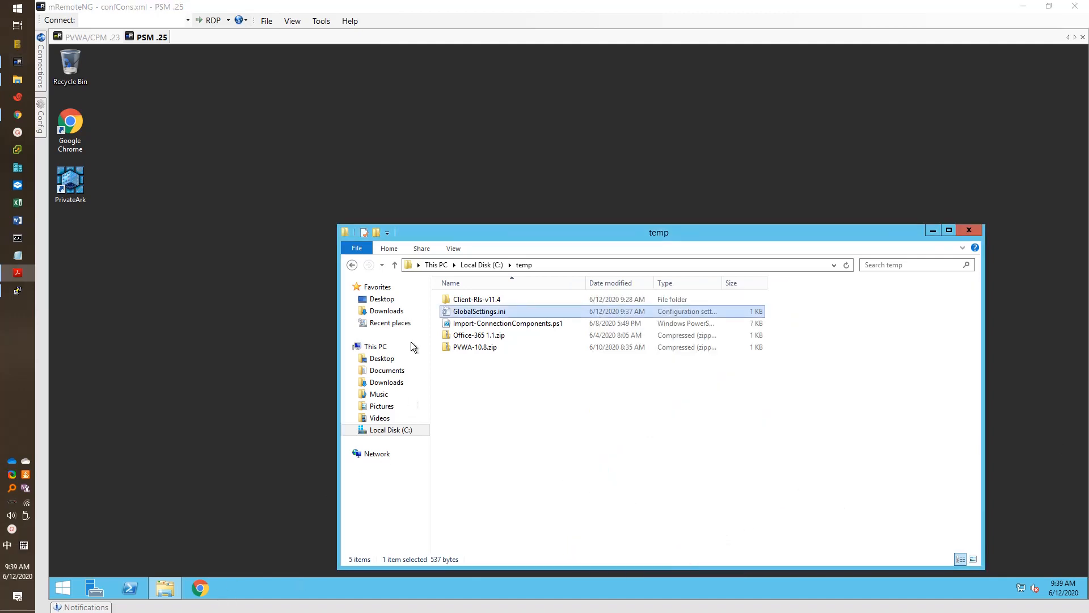
# Step: Open an administrator command prompt from the File menu
pyautogui.click(362, 250)
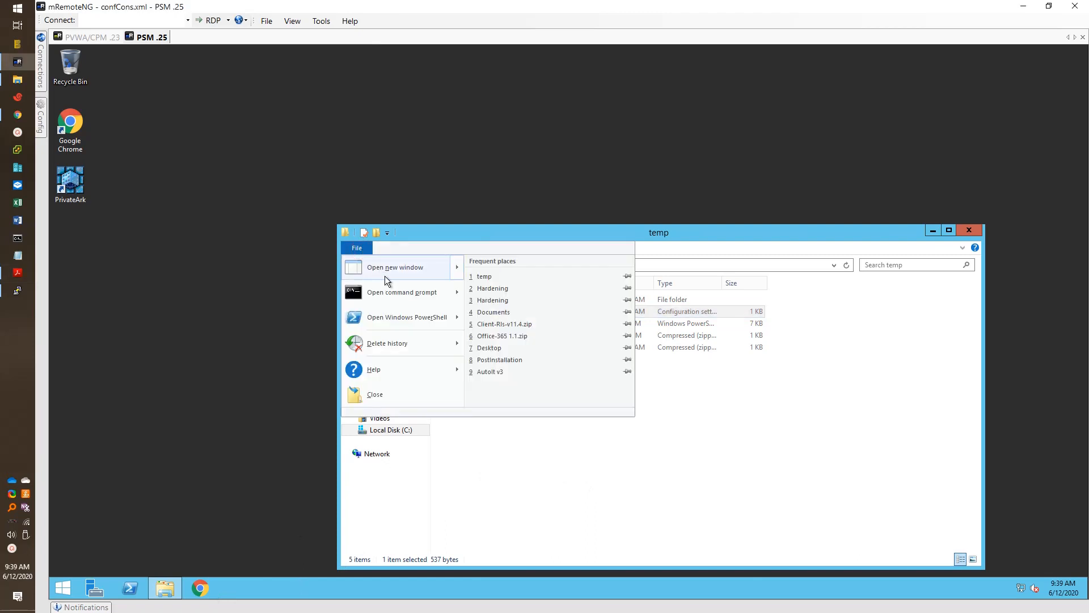
pyautogui.moveTo(452, 294)
pyautogui.click(503, 294)
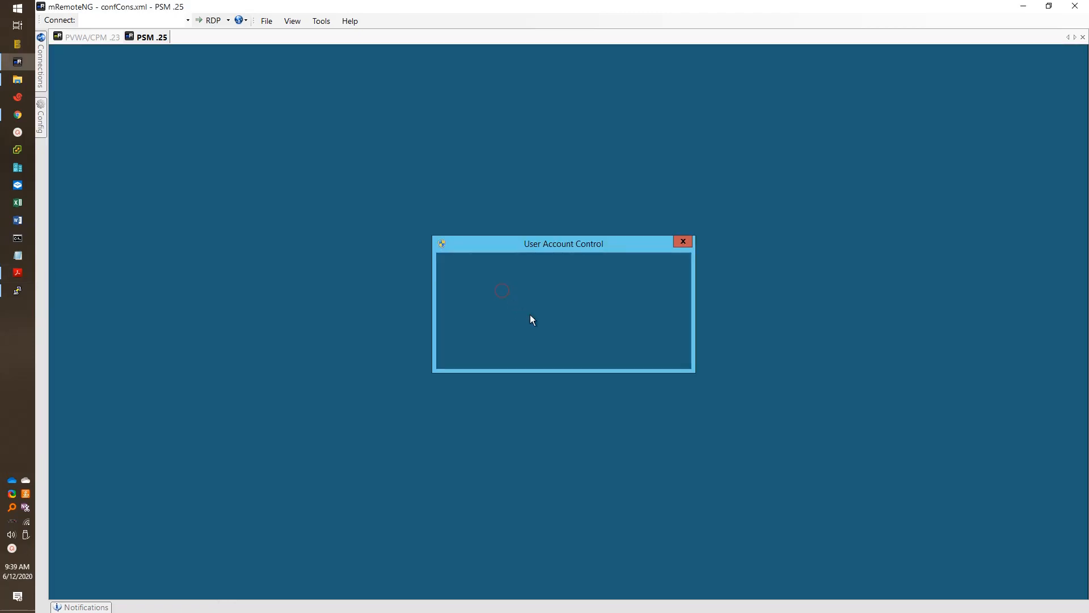
pyautogui.click(610, 333)
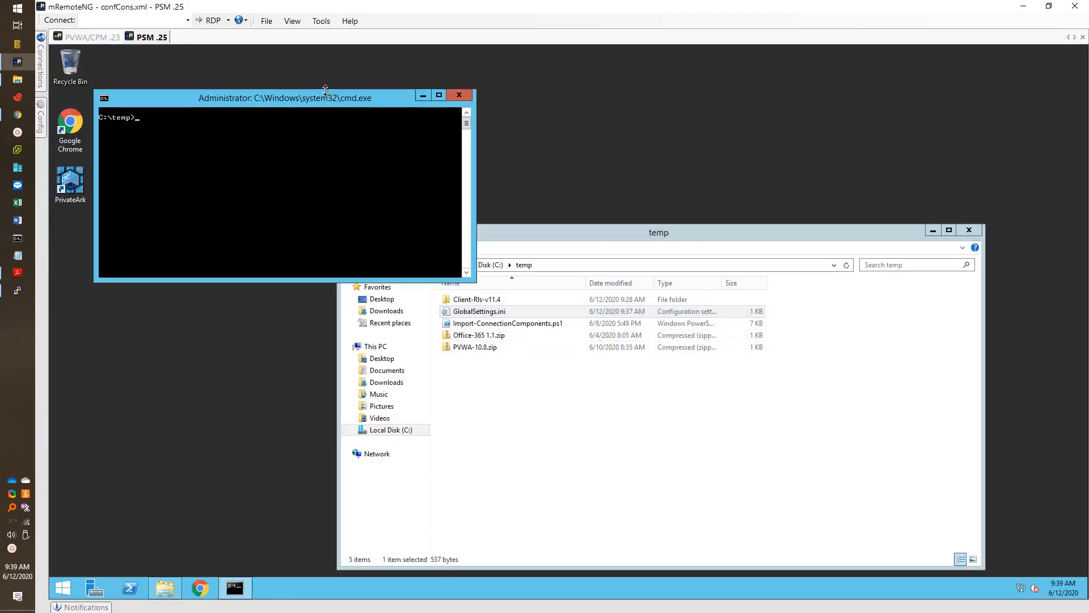
pyautogui.moveTo(322, 97); pyautogui.dragTo(821, 379)
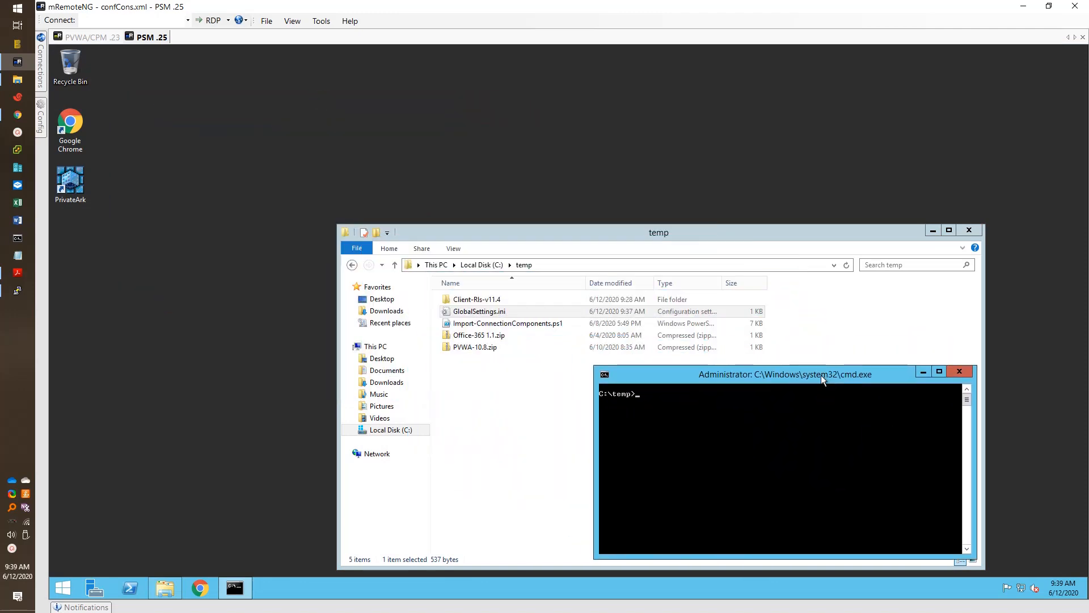
# Step: Change into Program Files (x86)\PrivateArk\Client and list its contents
pyautogui.write('cd \\')
pyautogui.scroll(-1, 873, 371)
pyautogui.click(773, 420)
pyautogui.press('Tab')
pyautogui.press('Tab')
pyautogui.write('\\pri')
pyautogui.press('Tab')
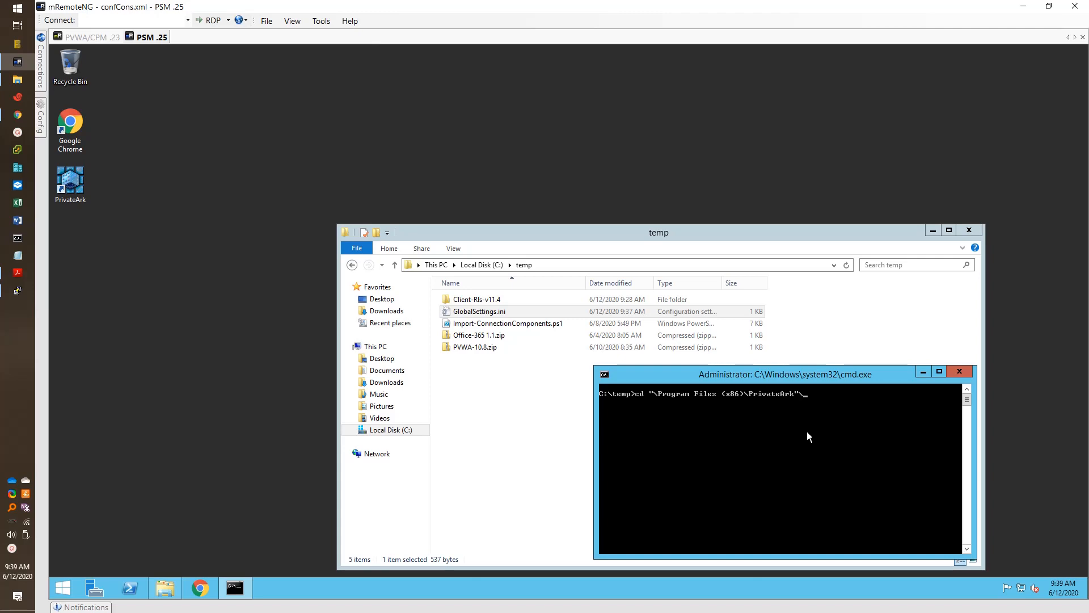
pyautogui.write('\\cli')
pyautogui.press('Tab')
pyautogui.press('Return')
pyautogui.write('dir')
pyautogui.press('Return')
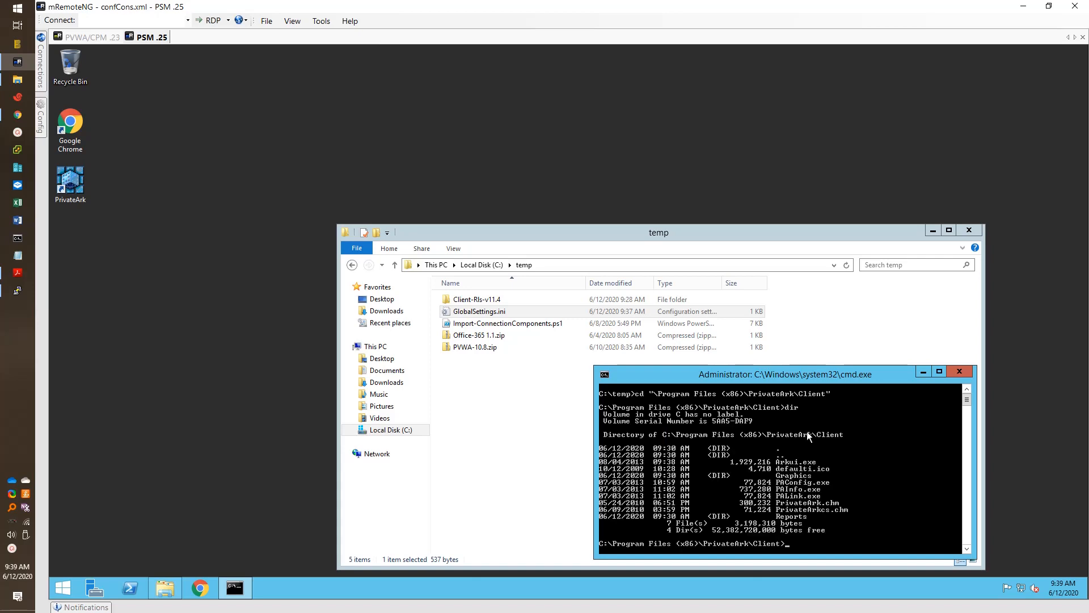
# Step: Run PAConfig.exe /inifile c:\temp\GlobalSettings.ini to save the global storage parameters
pyautogui.write('pa')
pyautogui.press('Tab')
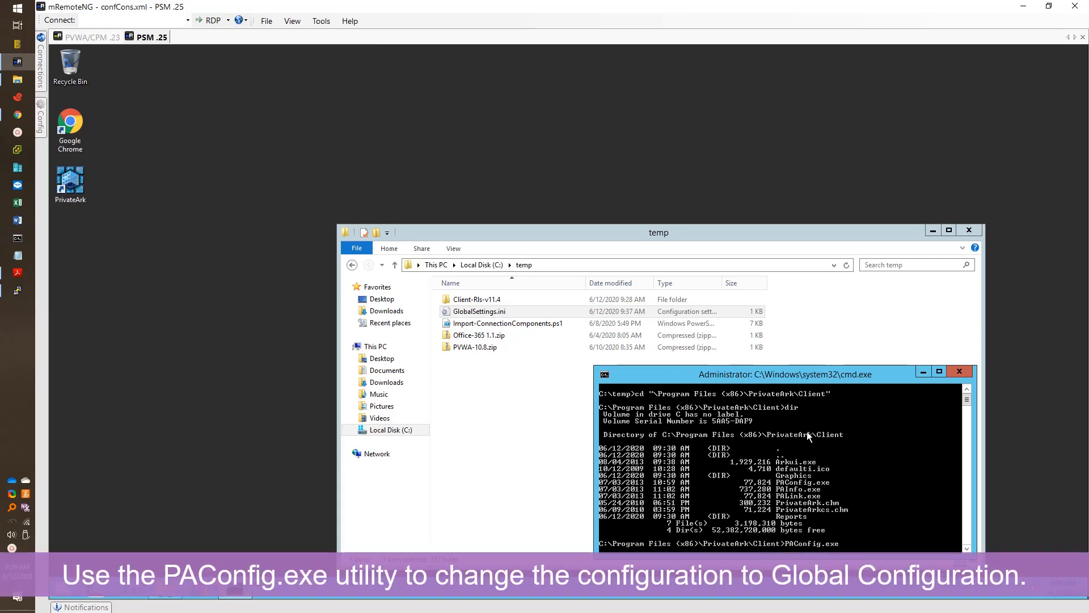
pyautogui.write('/inifile c:\\temp')
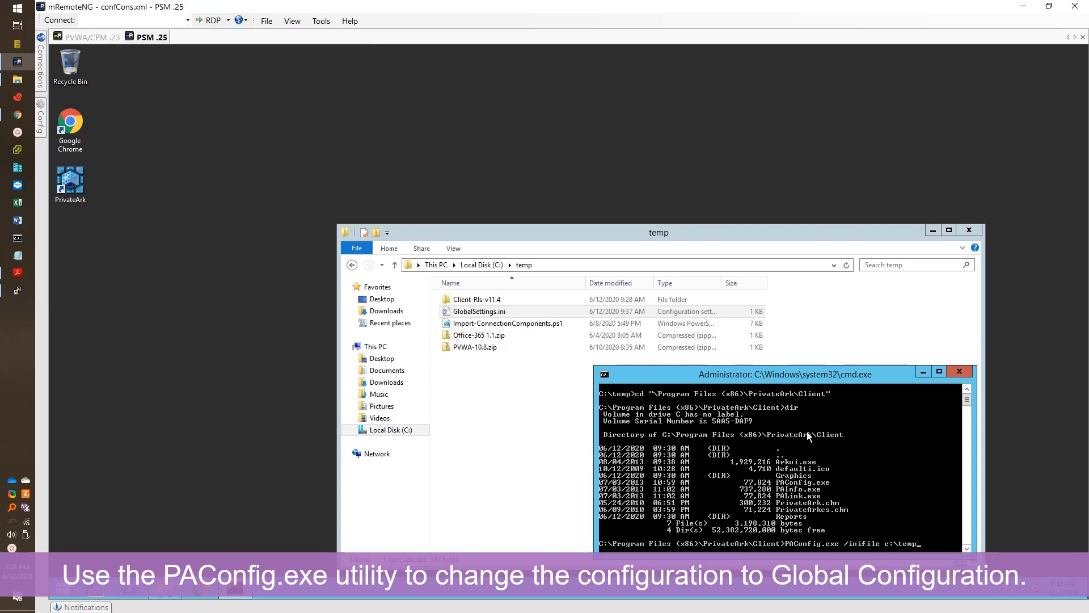
pyautogui.write('\\G')
pyautogui.press('Tab')
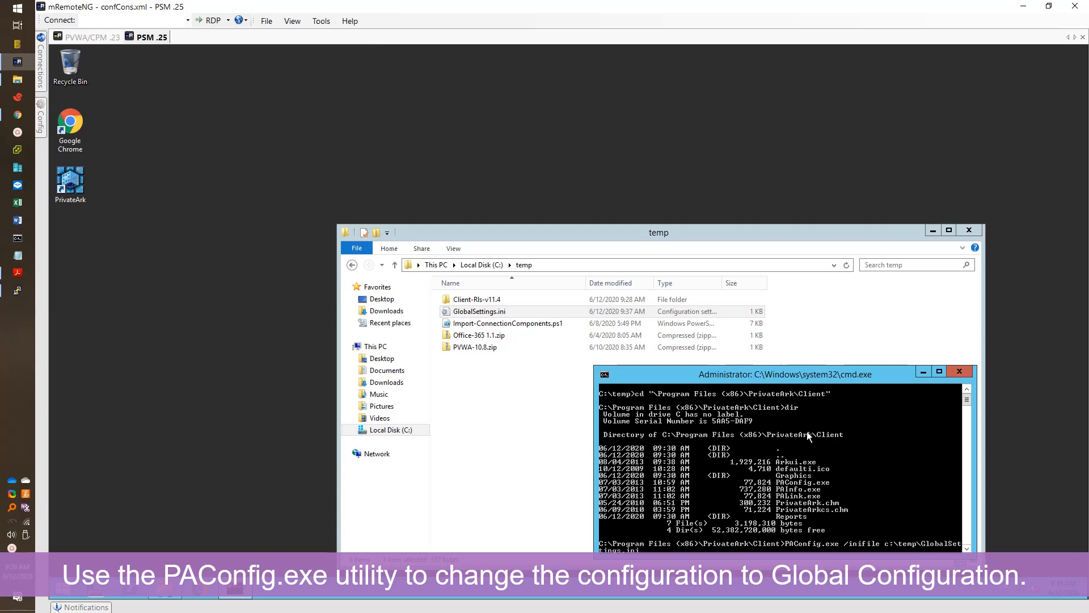
pyautogui.press('Return')
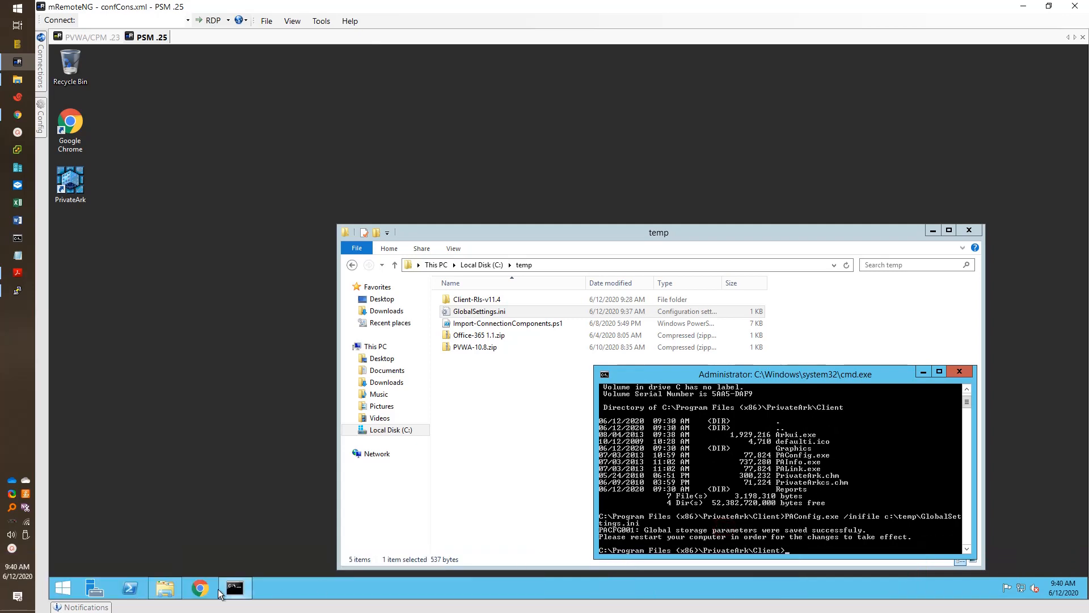
# Step: Restart the PSM server via Start screen power options and Continue, returning to the desktop
pyautogui.click(68, 596)
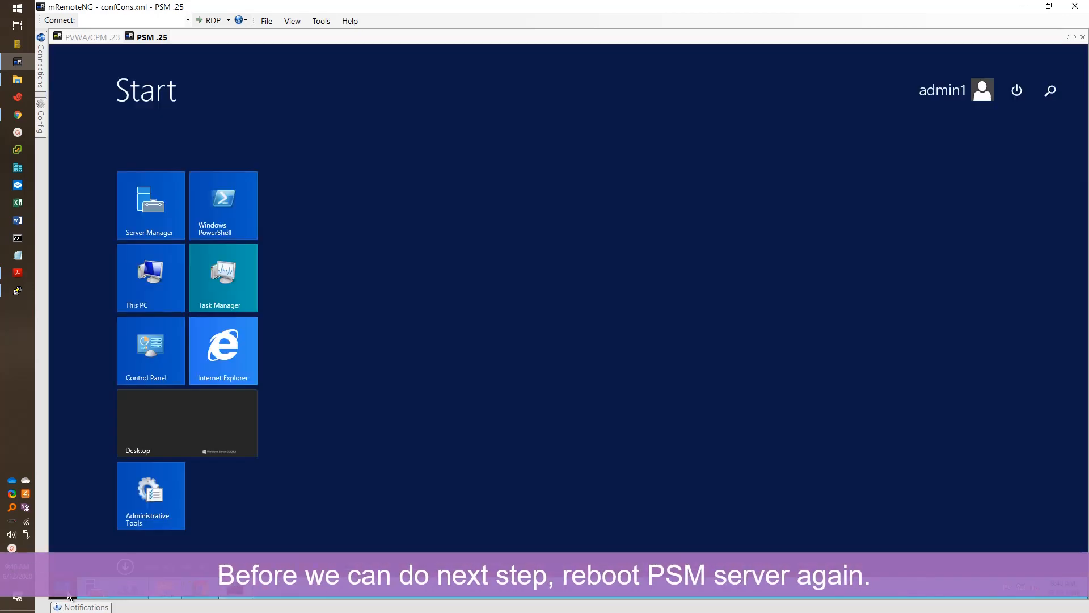
pyautogui.click(1016, 91)
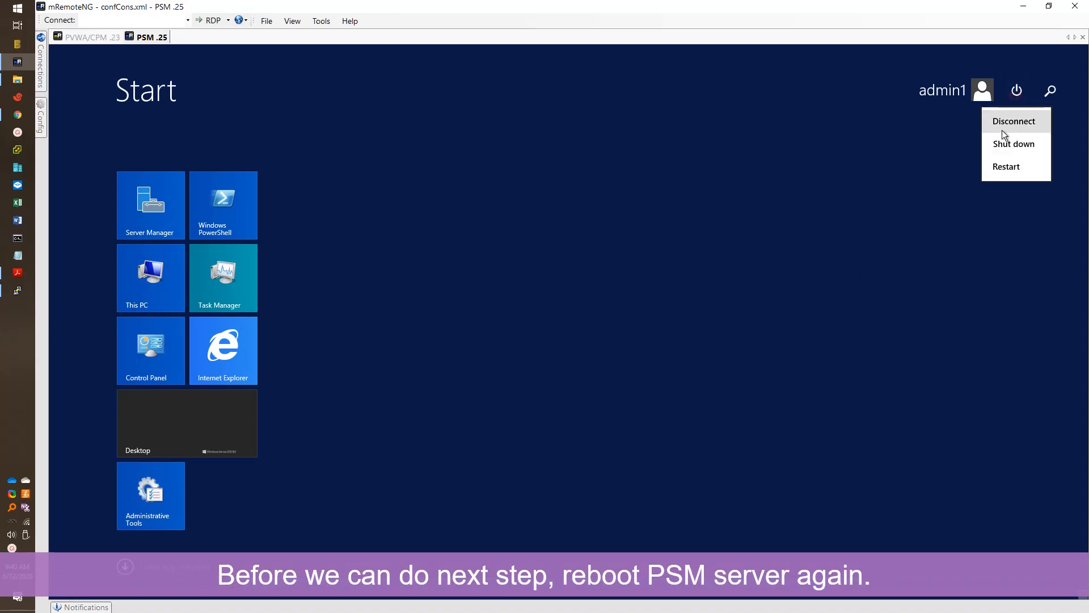
pyautogui.click(1007, 165)
pyautogui.click(1044, 184)
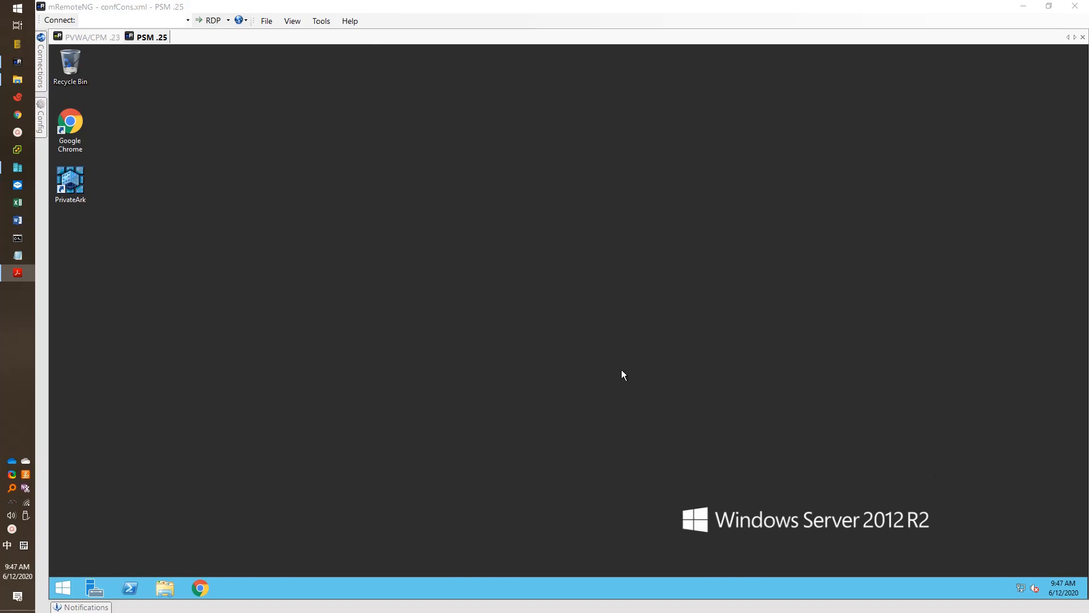
# Step: Browse to C:\Program Files (x86)\CyberArk\PSM\Hardening and select PSMConfigureAppLocker.xml
pyautogui.click(164, 590)
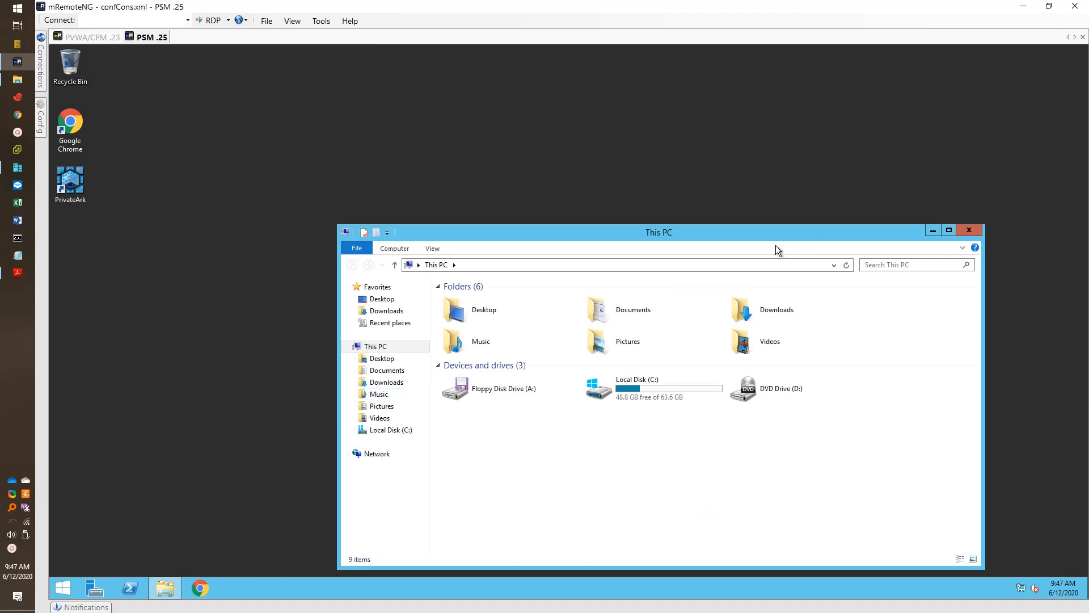
pyautogui.doubleClick(677, 236)
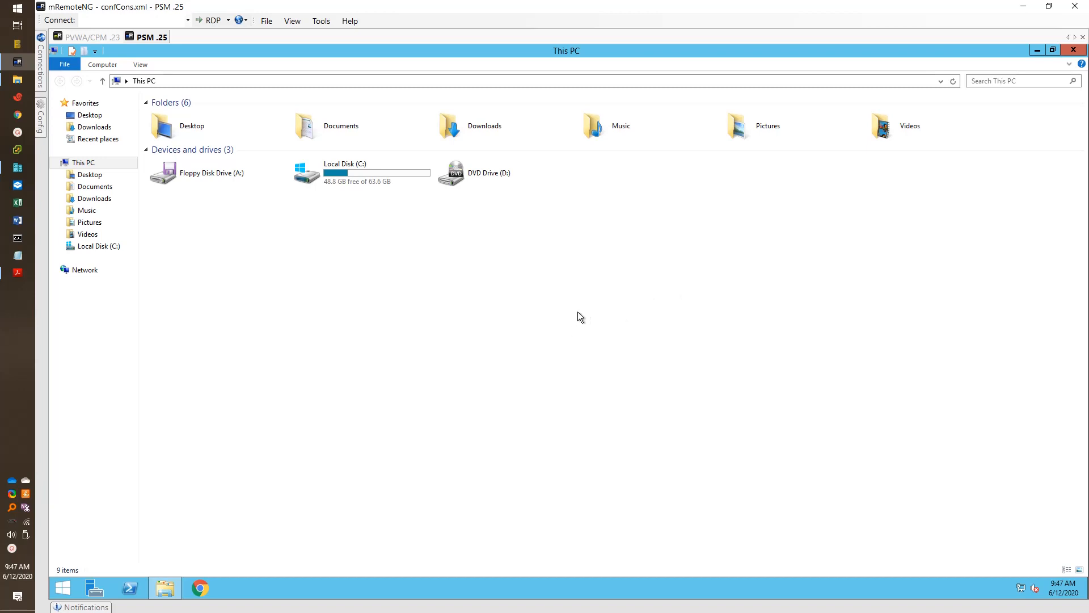
pyautogui.doubleClick(354, 176)
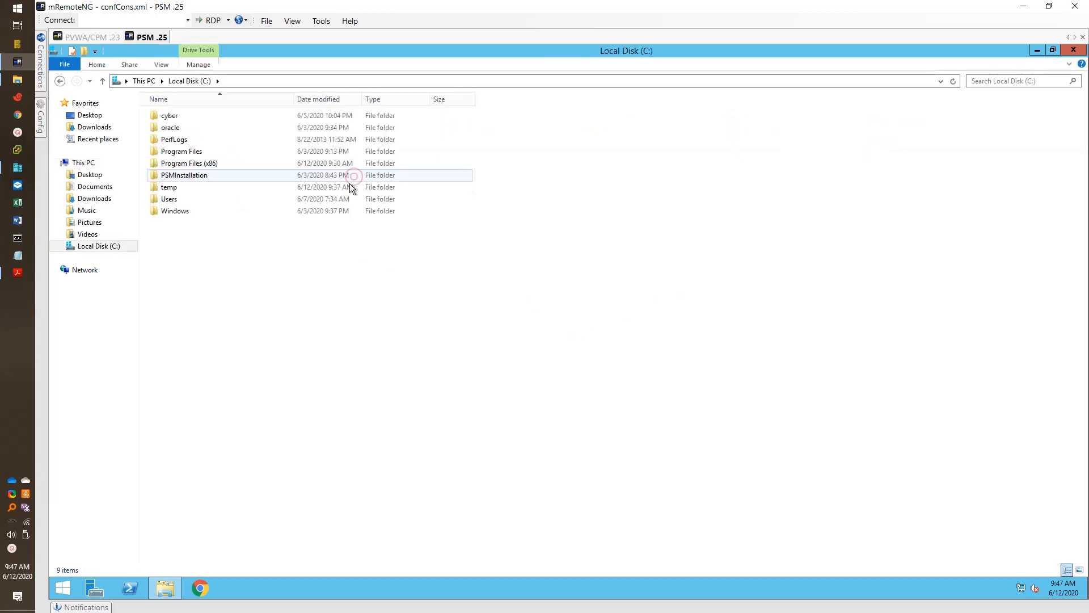
pyautogui.doubleClick(193, 161)
pyautogui.doubleClick(192, 127)
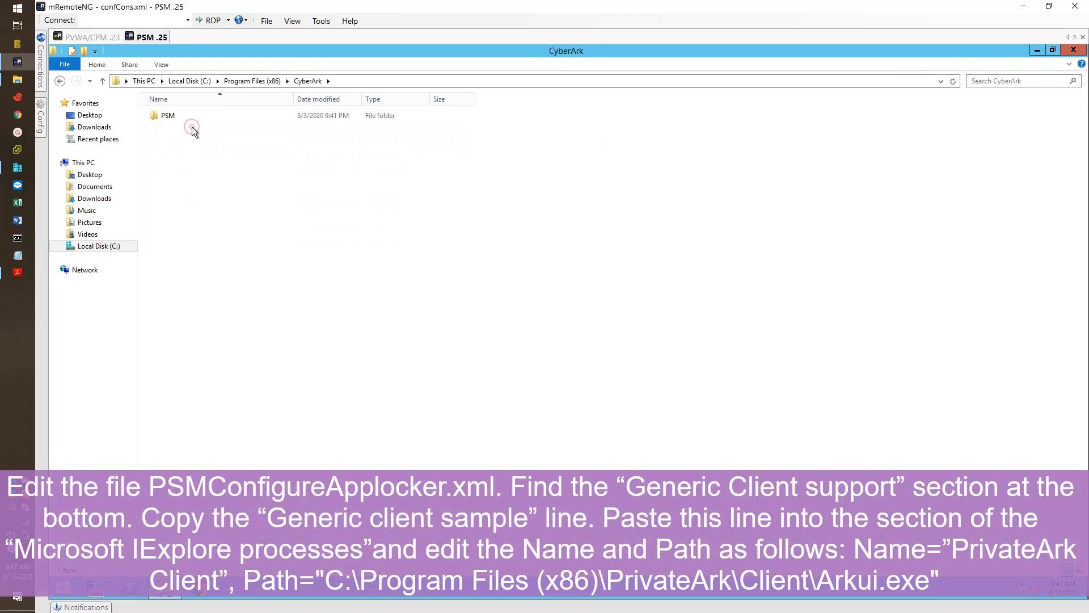
pyautogui.doubleClick(189, 117)
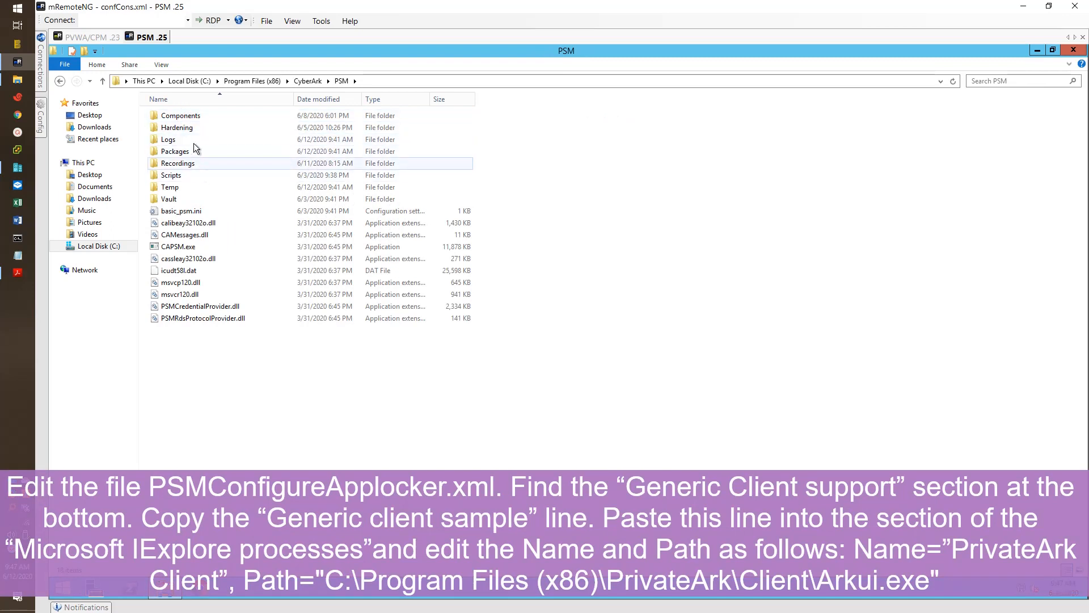
pyautogui.click(193, 130)
pyautogui.doubleClick(193, 129)
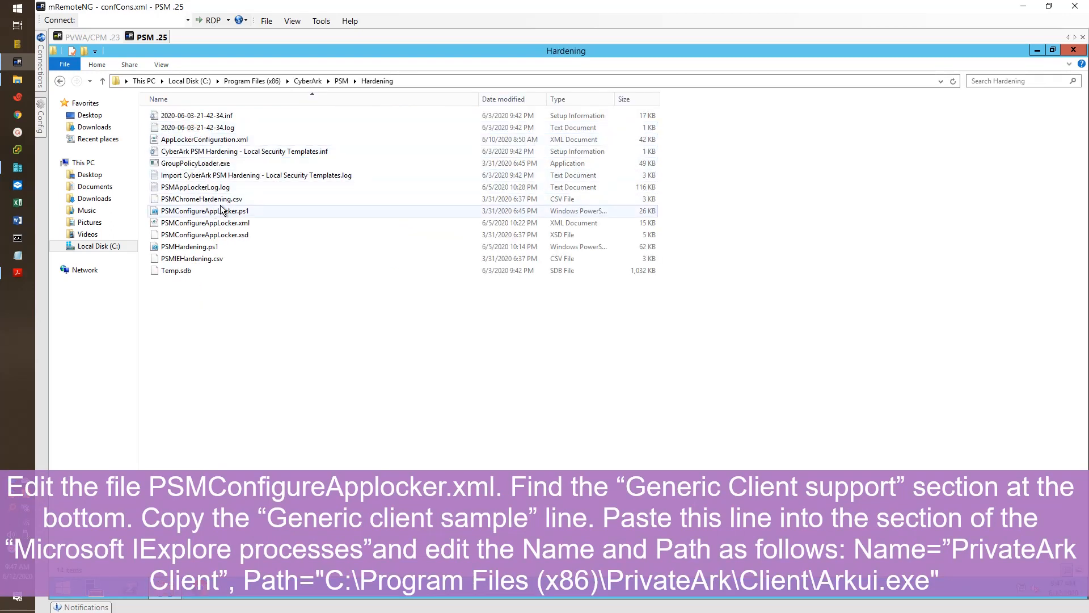
pyautogui.click(246, 224)
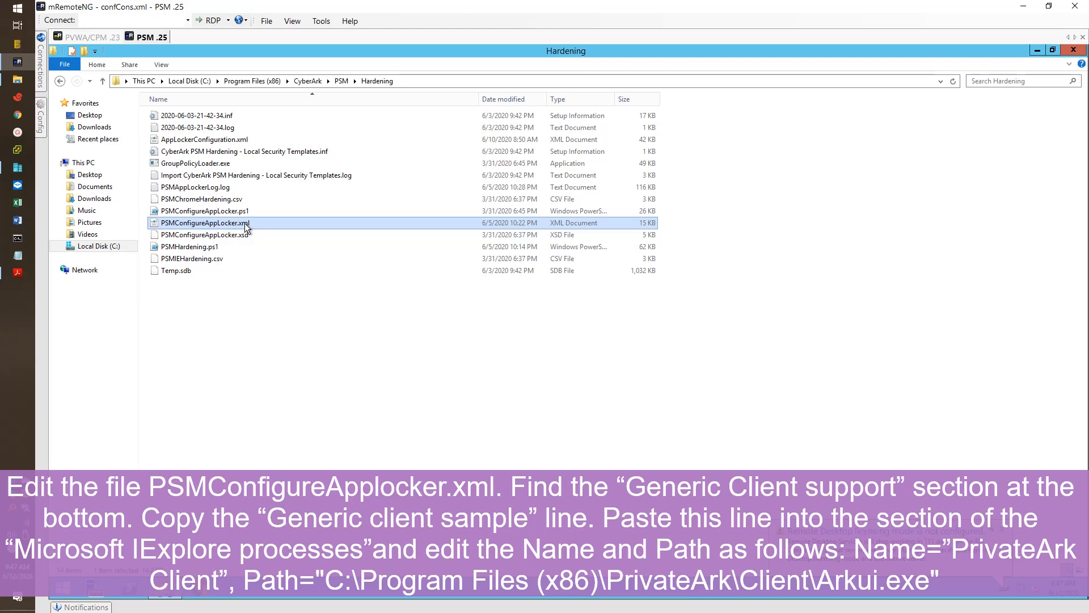
# Step: Open an administrator command prompt in the Hardening folder
pyautogui.click(66, 64)
pyautogui.moveTo(86, 108)
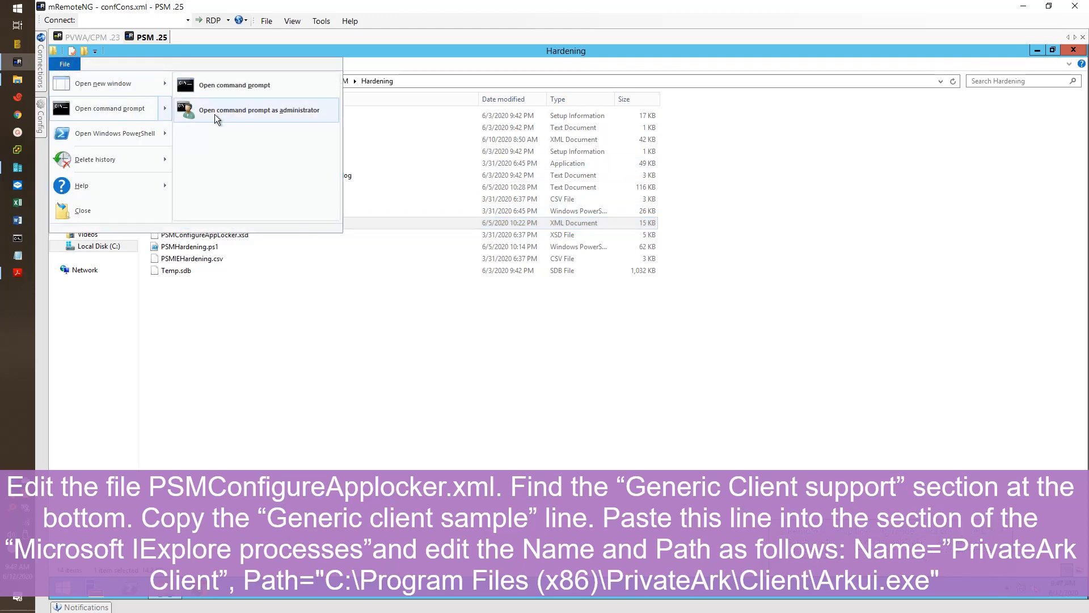
pyautogui.click(216, 114)
pyautogui.click(619, 336)
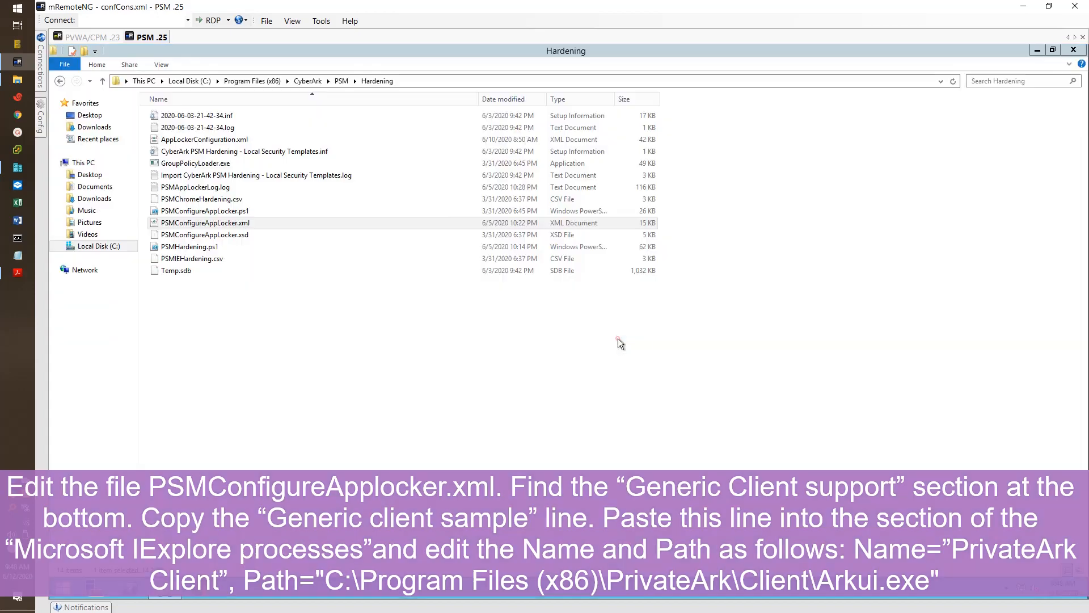
pyautogui.moveTo(362, 74); pyautogui.dragTo(395, 204)
pyautogui.moveTo(404, 297); pyautogui.dragTo(440, 346)
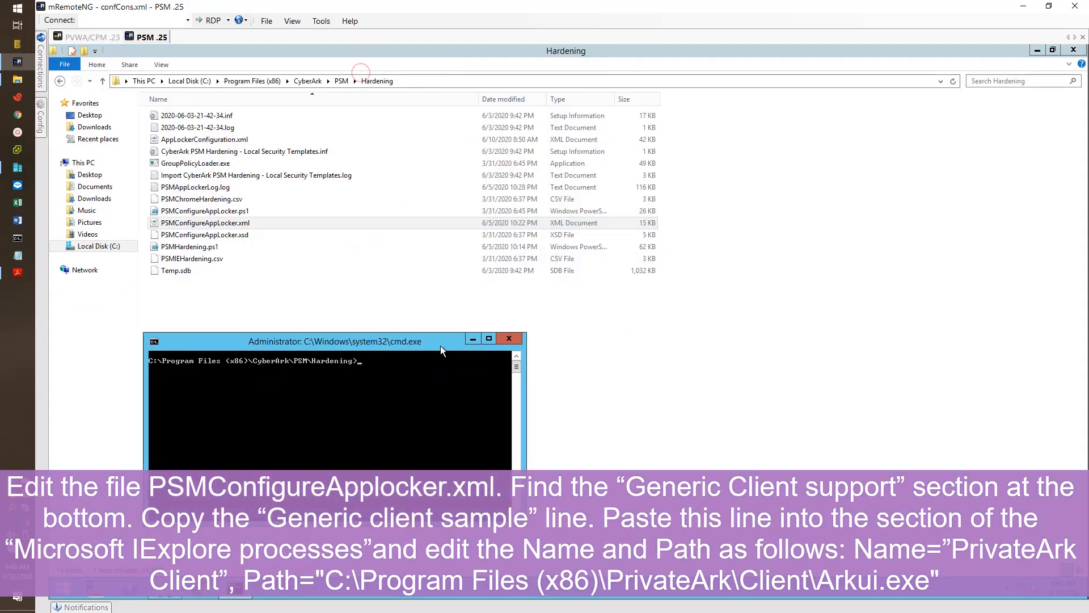
# Step: Run notepad PSMConfigureAppLocker.xml to open the file in Notepad
pyautogui.write('notepad psmcon')
pyautogui.press('Tab')
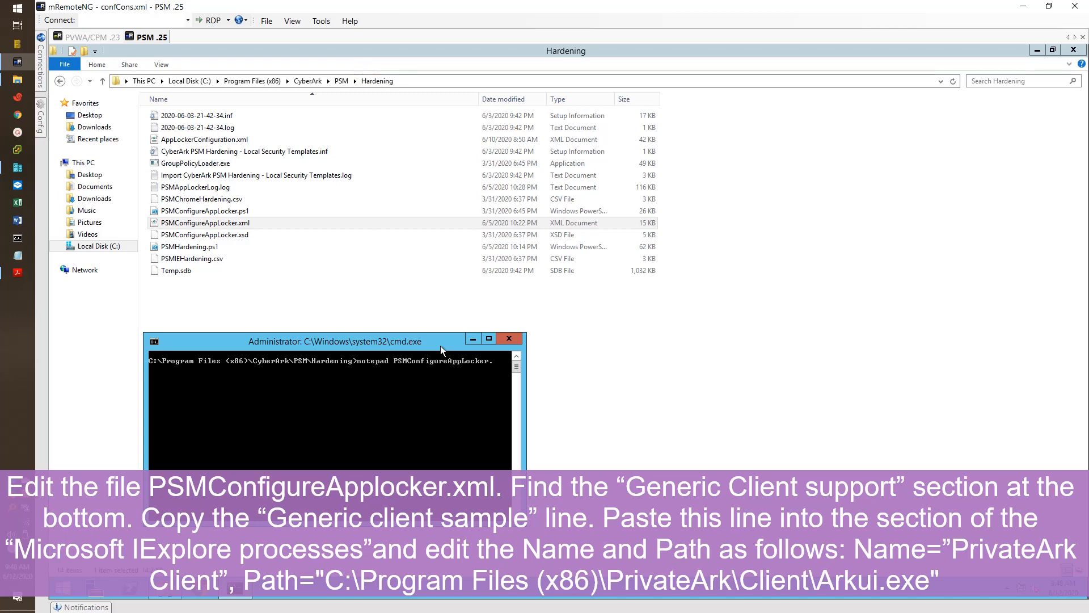
pyautogui.write('xml')
pyautogui.press('Return')
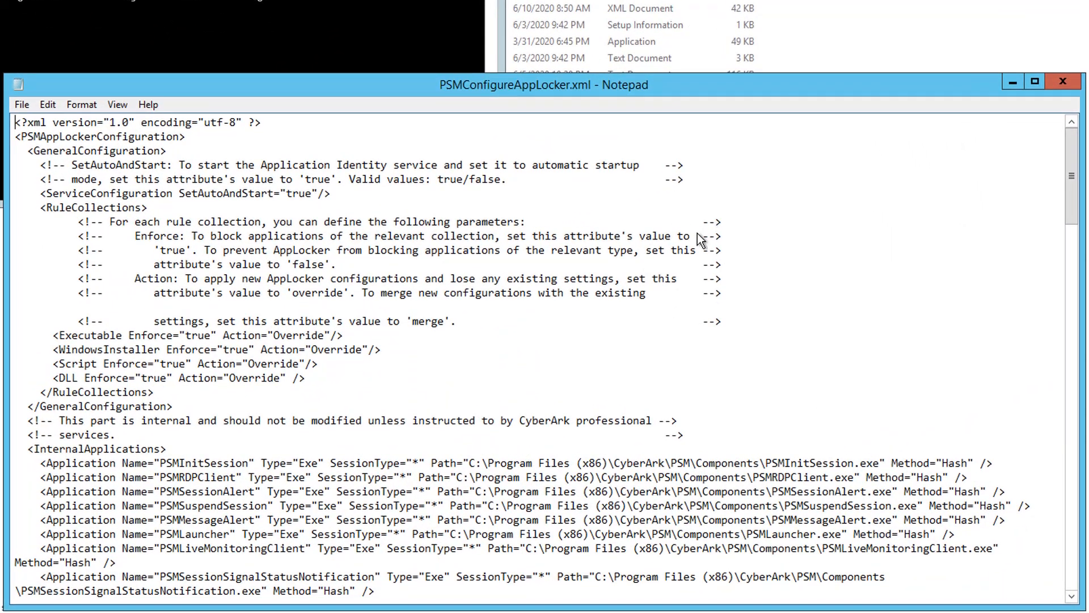
# Step: Review PSMConfigureAppLocker.xml's rule sections down to the Microsoft IExplore processes
pyautogui.scroll(-8, 675, 277)
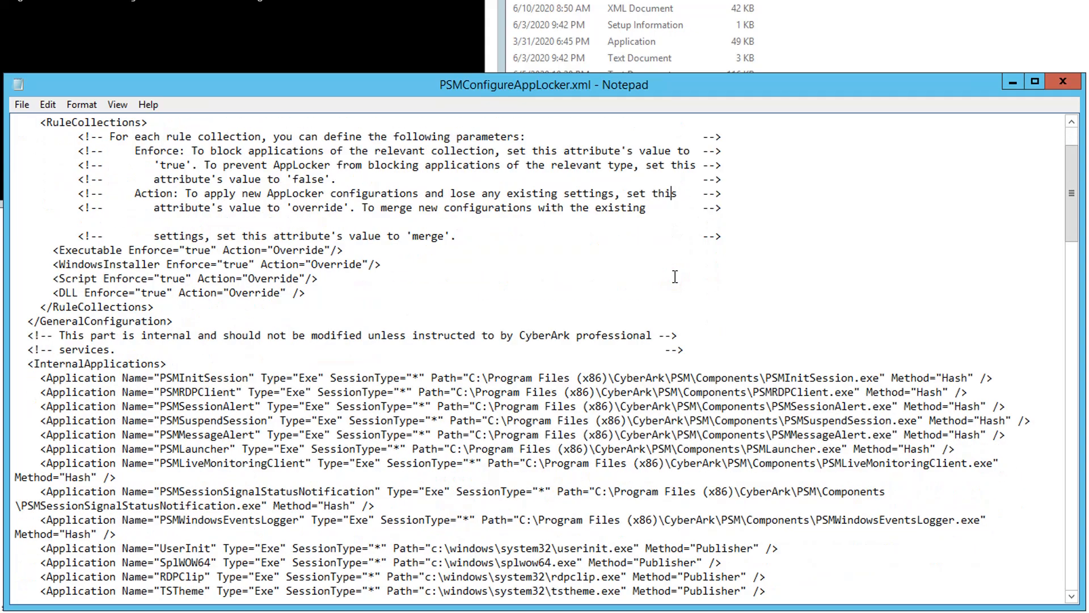
pyautogui.scroll(-20, 675, 277)
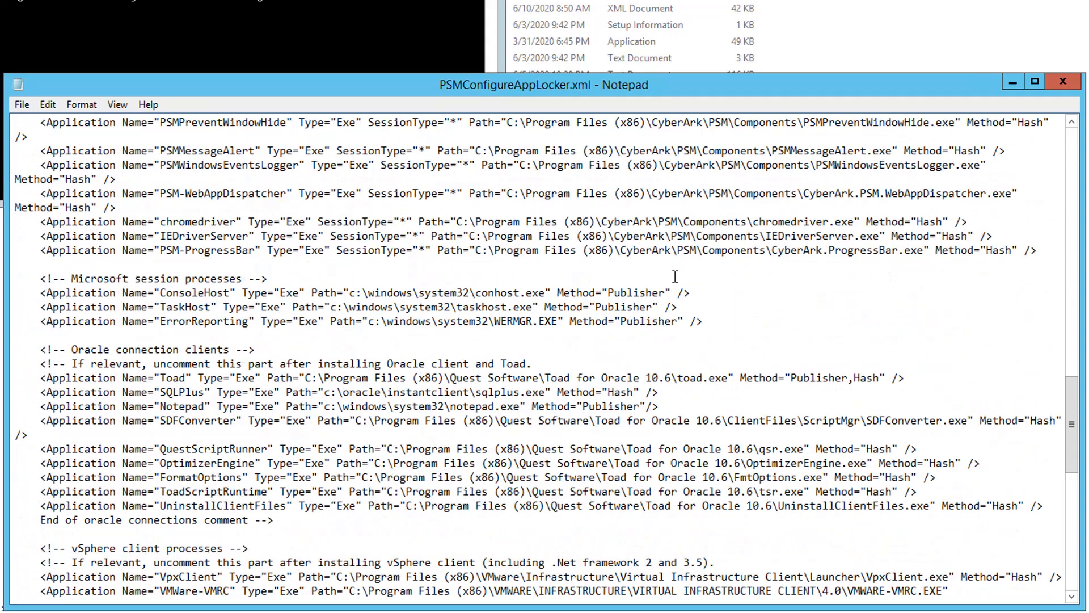
pyautogui.scroll(-10, 675, 277)
pyautogui.scroll(10, 675, 277)
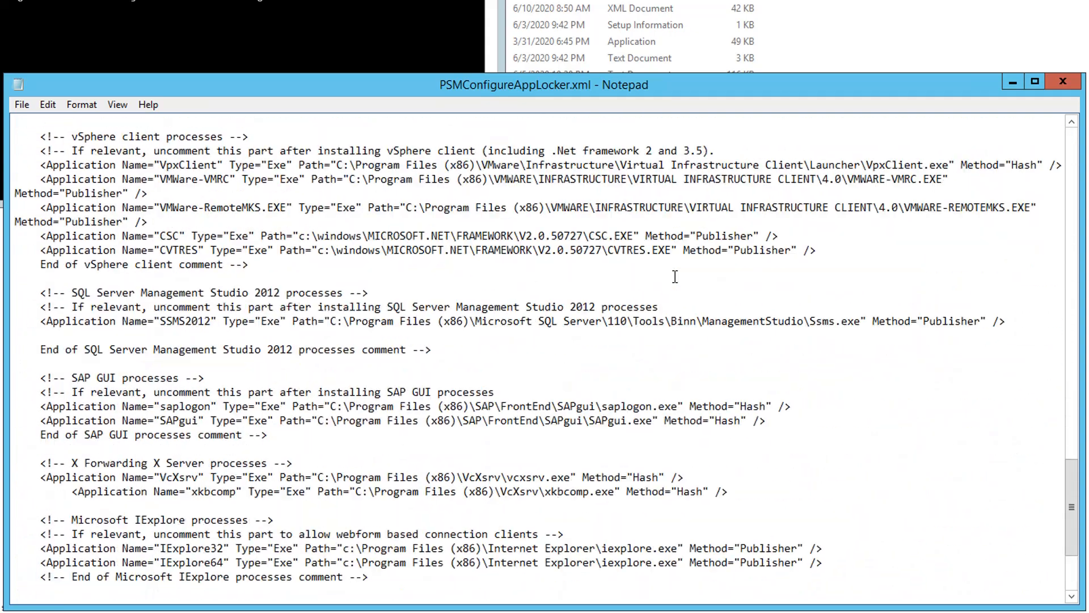
pyautogui.scroll(20, 675, 277)
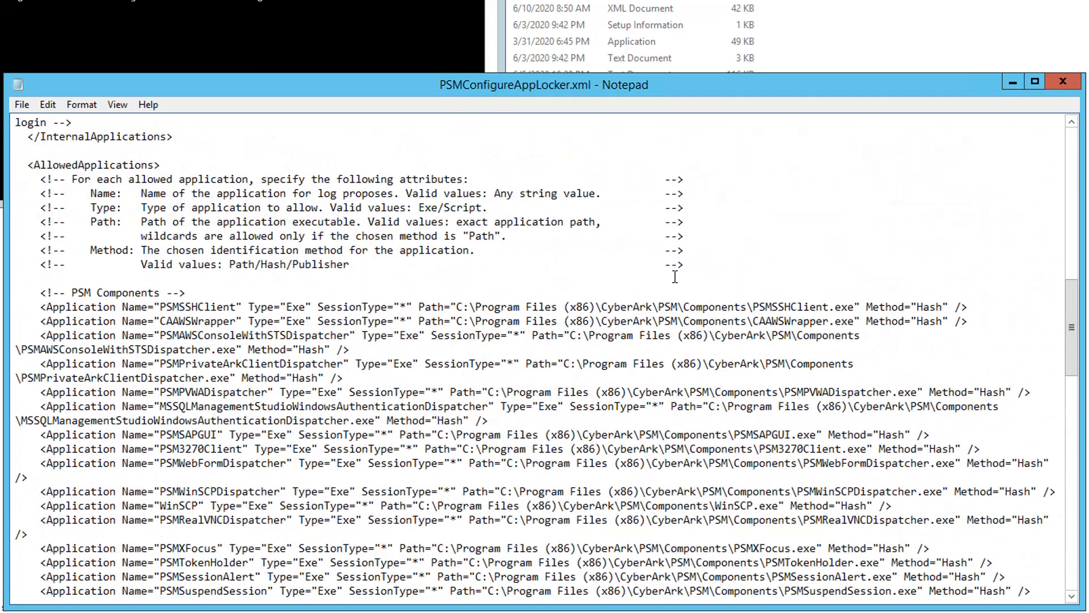
pyautogui.scroll(13, 675, 276)
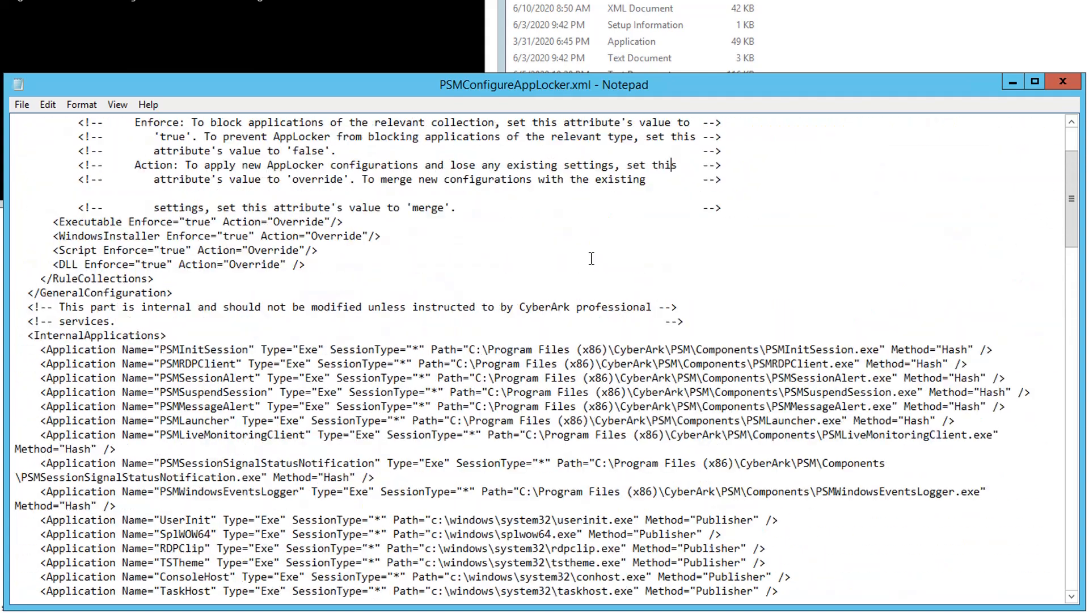
pyautogui.scroll(3, 591, 258)
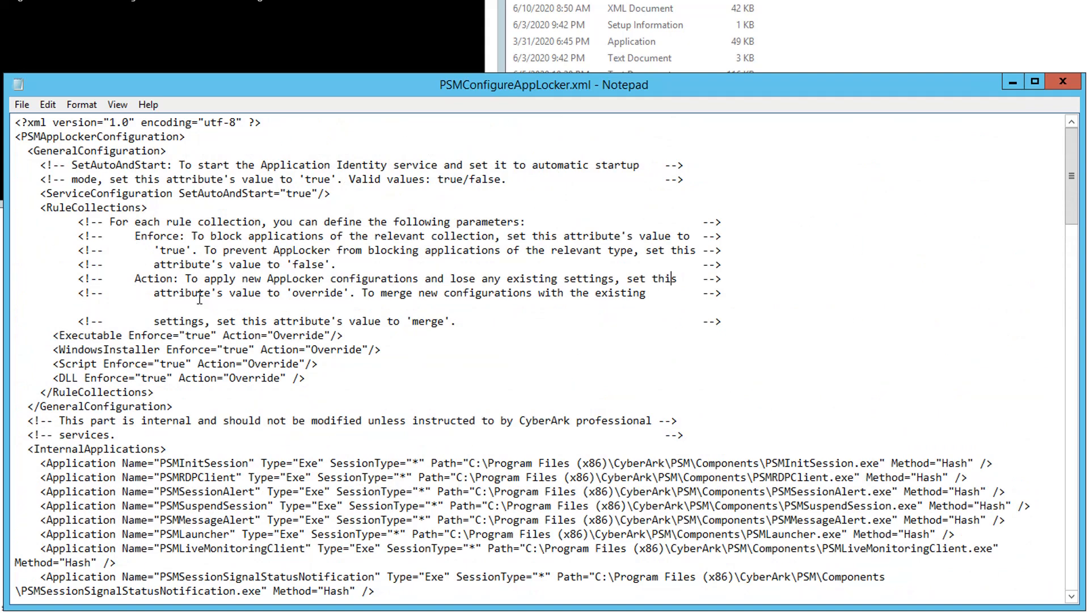
pyautogui.click(244, 401)
pyautogui.scroll(-1, 244, 401)
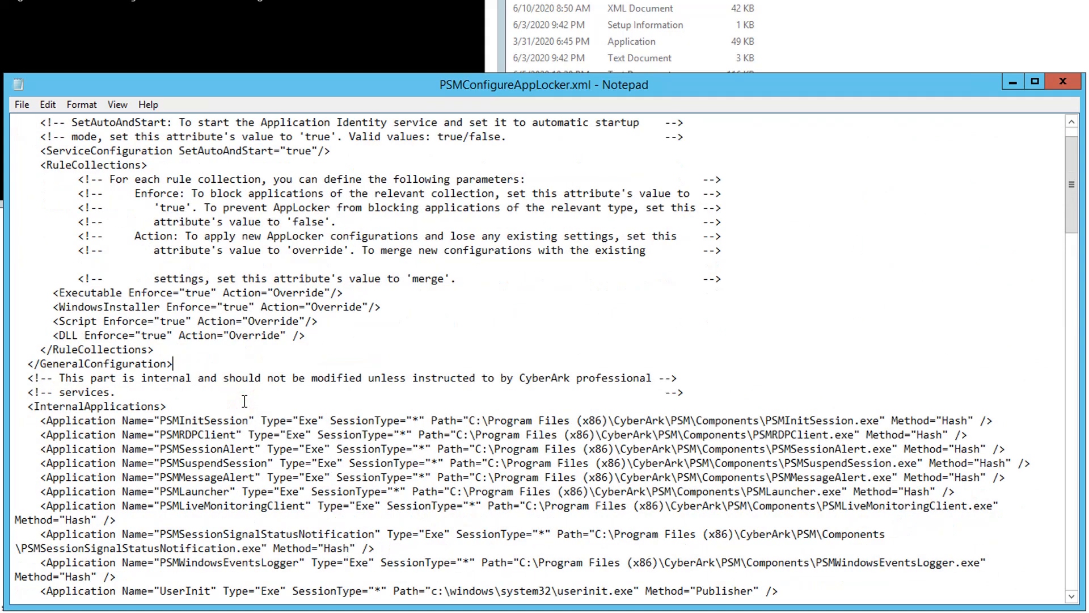
pyautogui.scroll(1, 244, 401)
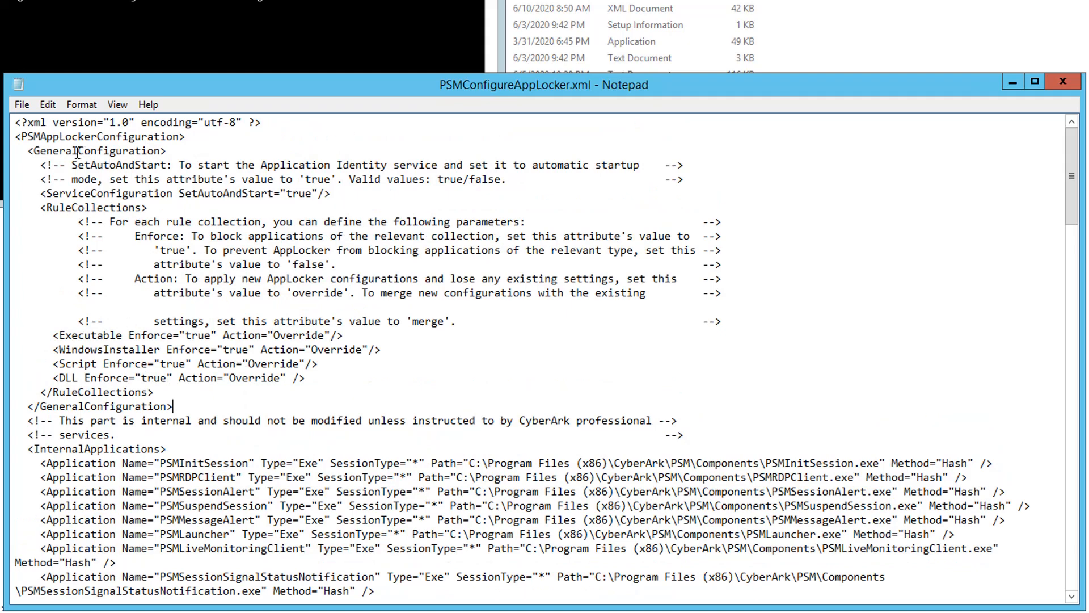
pyautogui.moveTo(76, 151); pyautogui.dragTo(178, 167)
pyautogui.moveTo(130, 206); pyautogui.dragTo(118, 204)
pyautogui.click(129, 333)
pyautogui.scroll(-3, 130, 333)
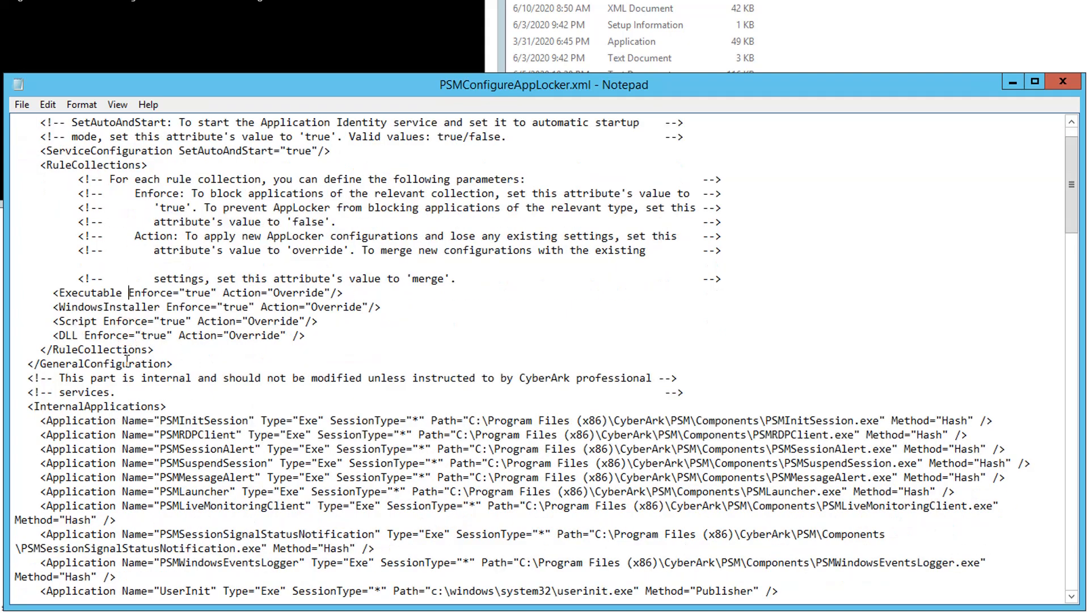
pyautogui.moveTo(53, 320); pyautogui.dragTo(135, 320)
pyautogui.scroll(-3, 152, 349)
pyautogui.scroll(-8, 152, 348)
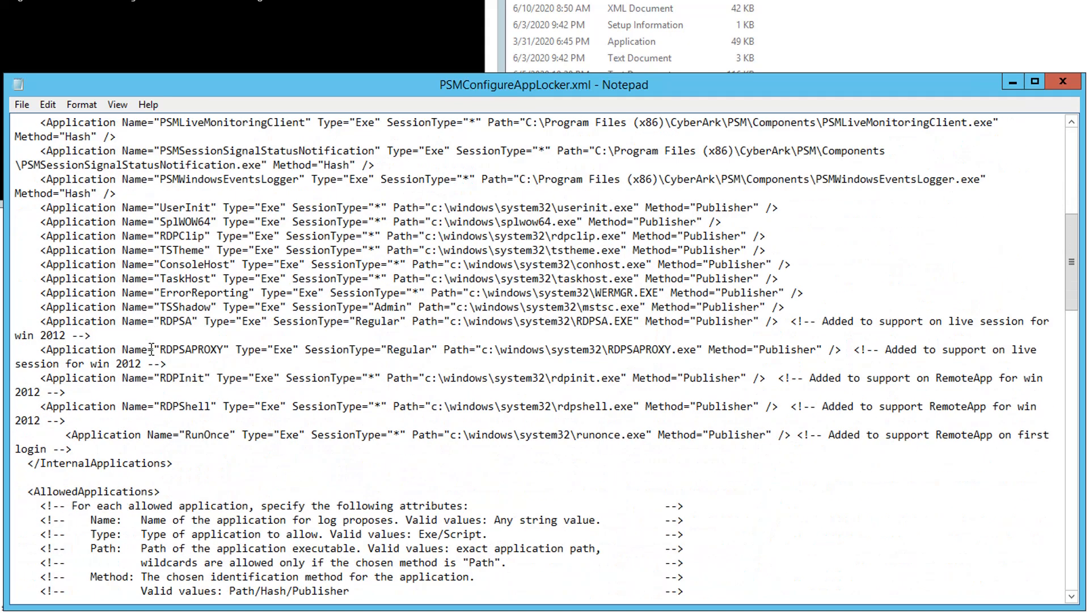
pyautogui.moveTo(34, 320); pyautogui.dragTo(155, 321)
pyautogui.scroll(-3, 161, 335)
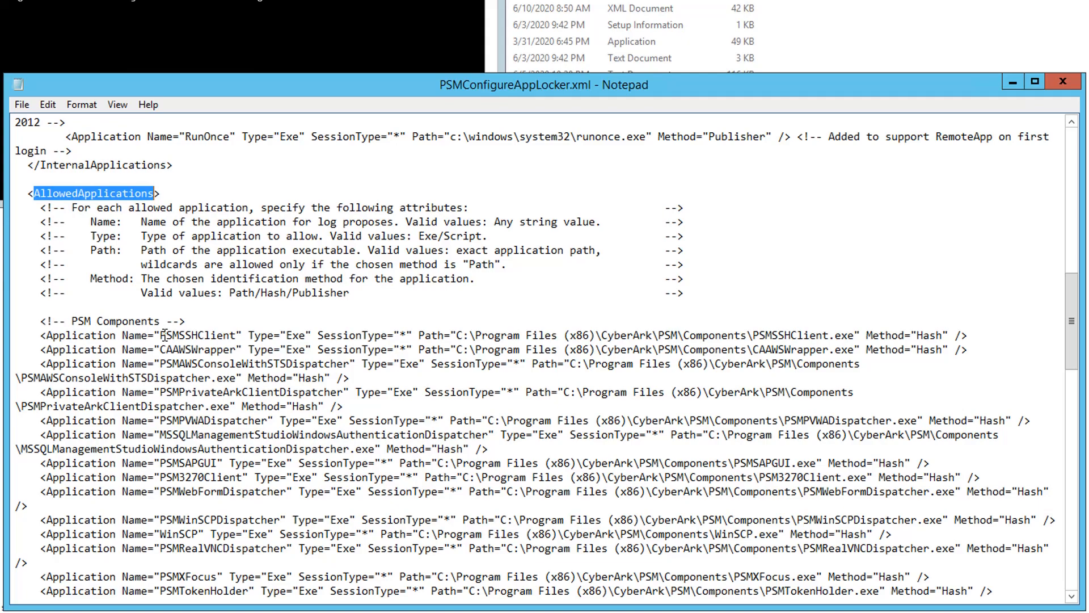
pyautogui.scroll(-9, 163, 335)
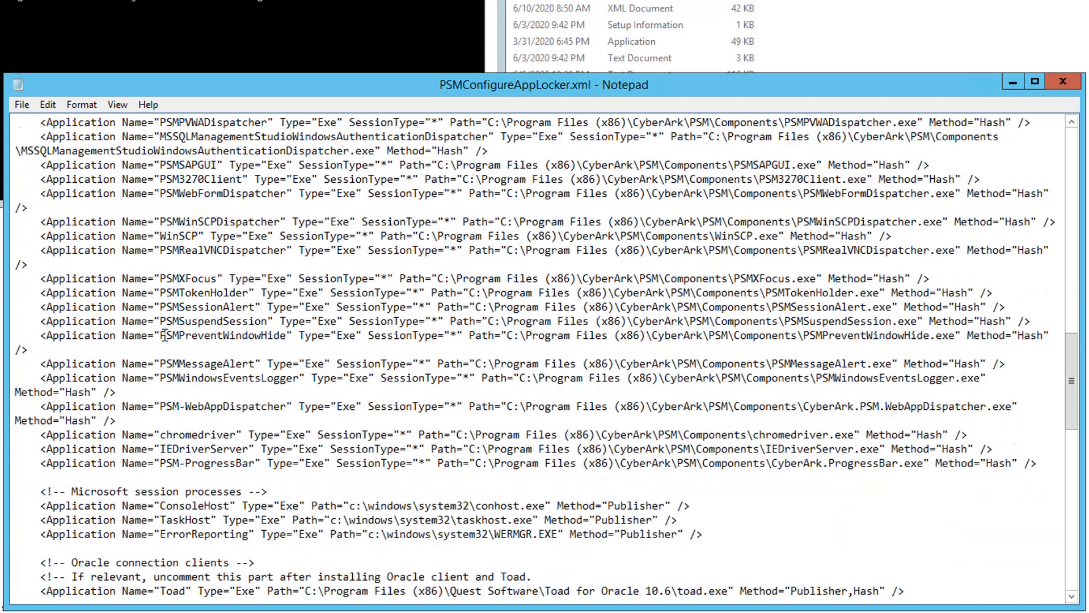
pyautogui.scroll(-6, 165, 334)
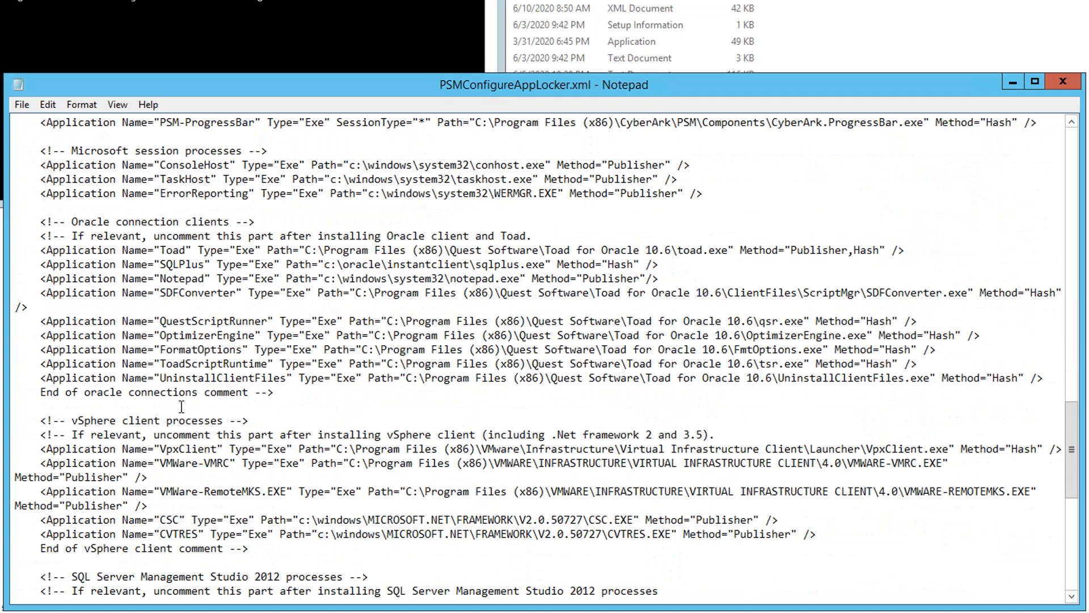
pyautogui.moveTo(66, 221); pyautogui.dragTo(16, 207)
pyautogui.moveTo(69, 420); pyautogui.dragTo(199, 434)
pyautogui.scroll(-4, 198, 434)
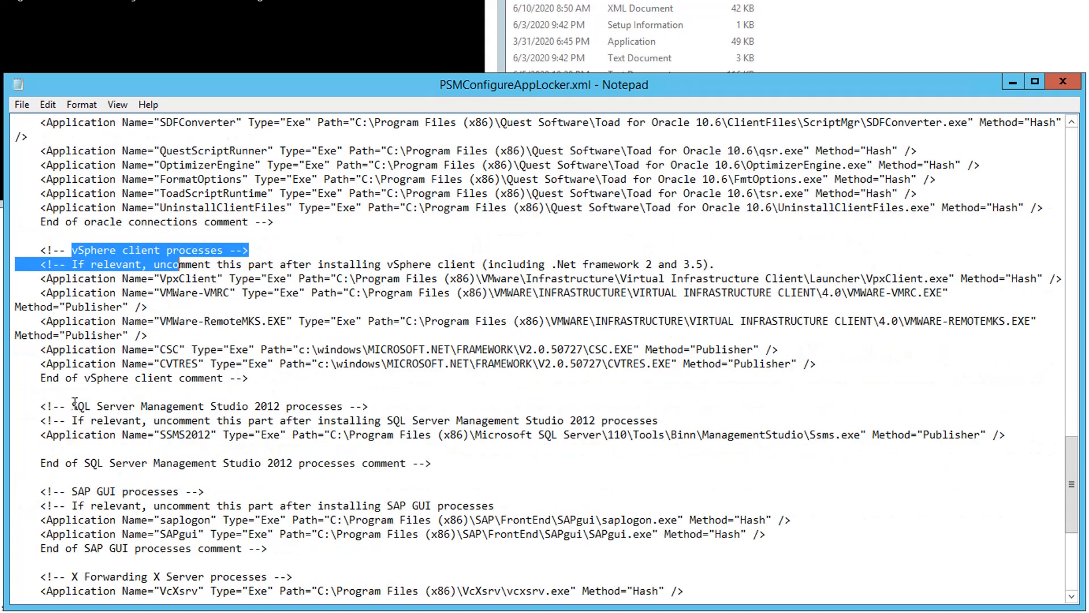
pyautogui.moveTo(67, 405); pyautogui.dragTo(198, 420)
pyautogui.scroll(-3, 199, 420)
pyautogui.moveTo(67, 363); pyautogui.dragTo(198, 378)
pyautogui.scroll(-2, 198, 397)
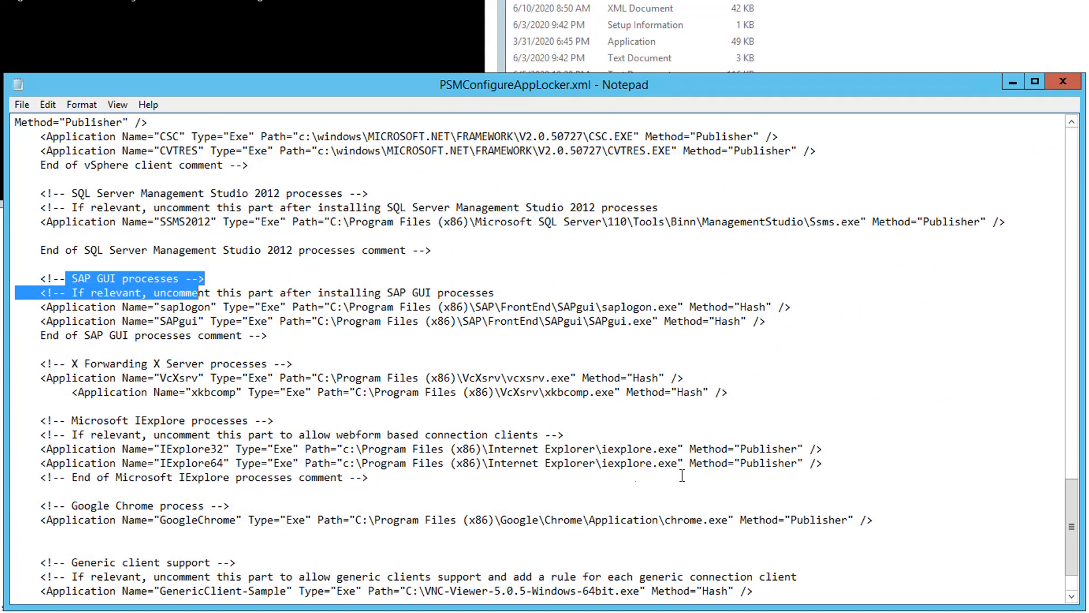
# Step: Insert a blank line after the IExplore64 Application entry
pyautogui.click(846, 461)
pyautogui.press('Return')
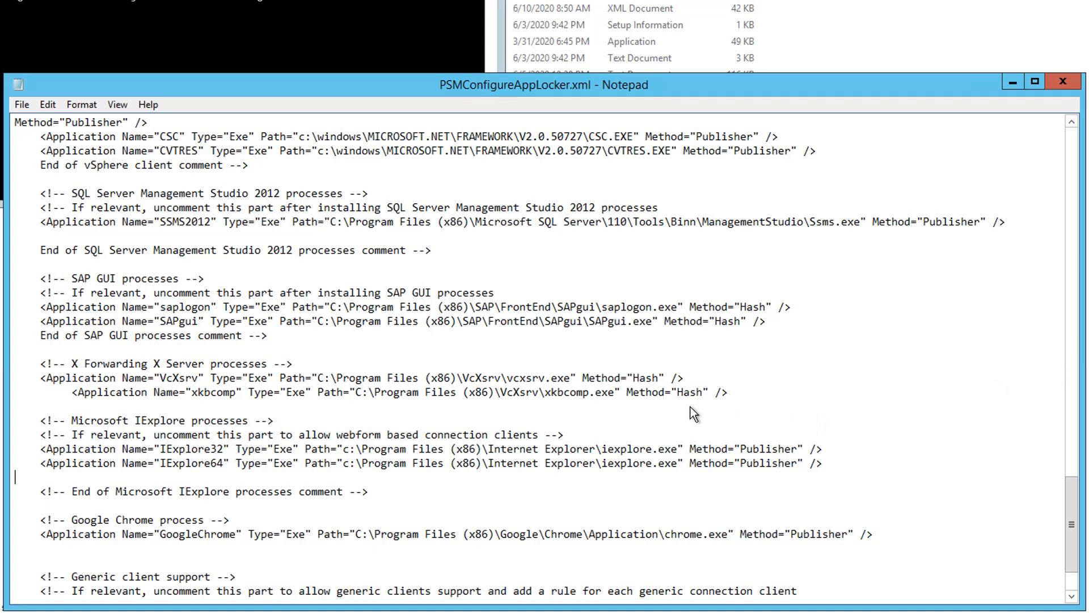
pyautogui.scroll(-2, 690, 407)
# Step: Copy the GenericClient-Sample rule below IExplore64 and rename it 'PrivateArk Client'
pyautogui.click(310, 537)
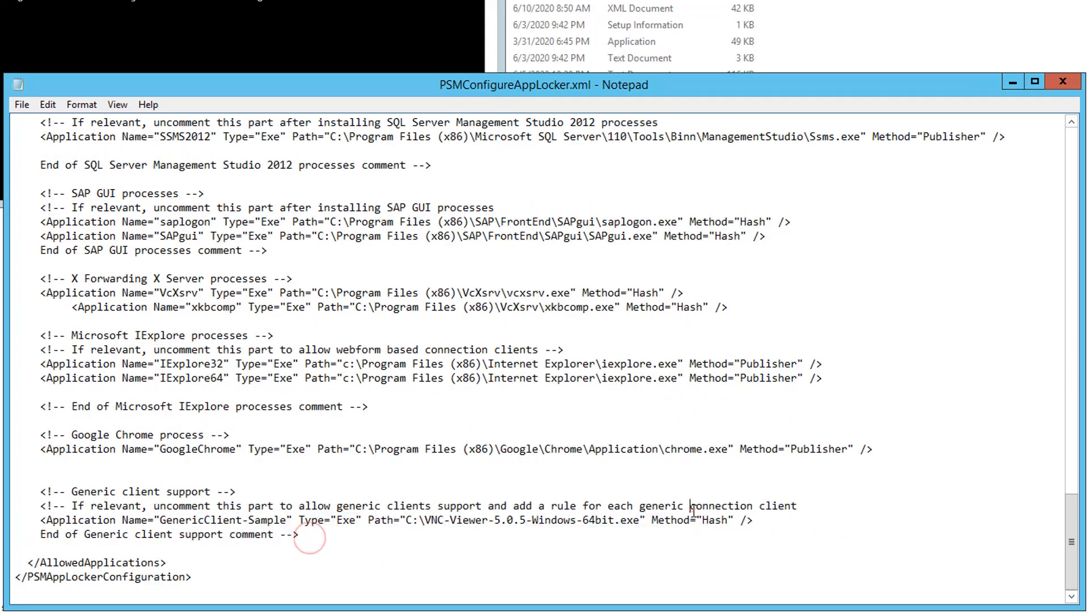
pyautogui.moveTo(758, 520); pyautogui.dragTo(207, 487)
pyautogui.rightClick(41, 519)
pyautogui.click(104, 358)
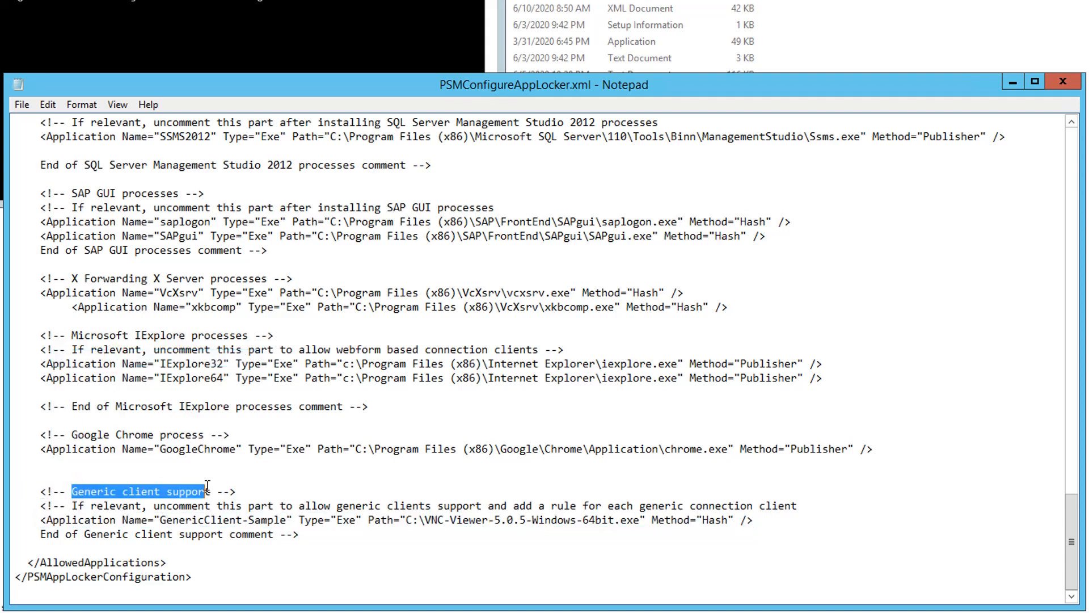
pyautogui.click(133, 390)
pyautogui.hotkey('ctrl', 'v')
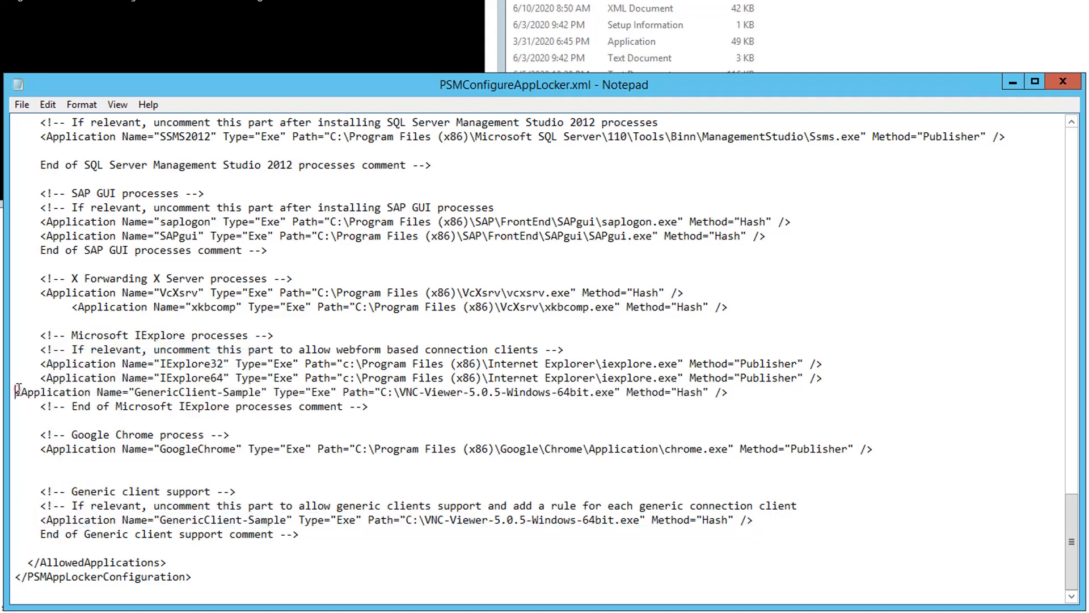
pyautogui.moveTo(288, 394); pyautogui.dragTo(161, 394)
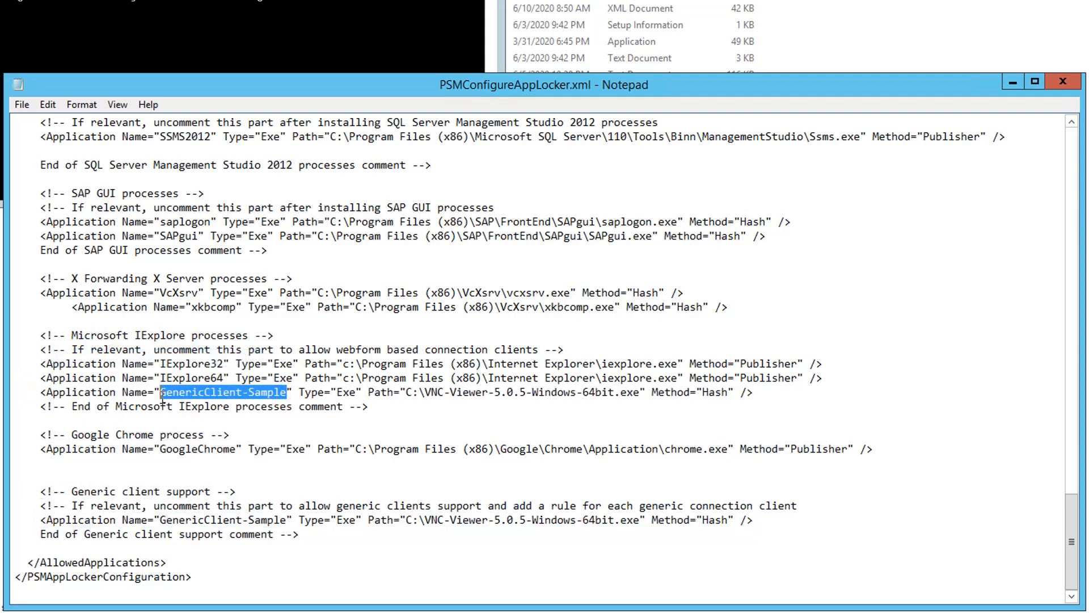
pyautogui.write('PrivateArk clin')
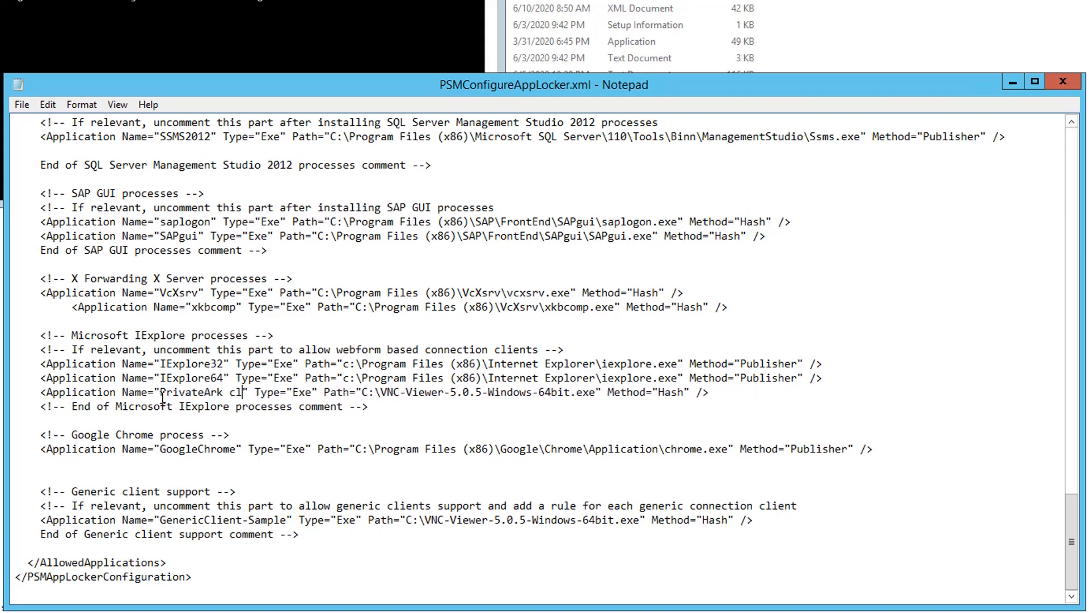
pyautogui.press('BackSpace')
pyautogui.press('BackSpace')
pyautogui.press('BackSpace')
pyautogui.press('BackSpace')
pyautogui.write('Client')
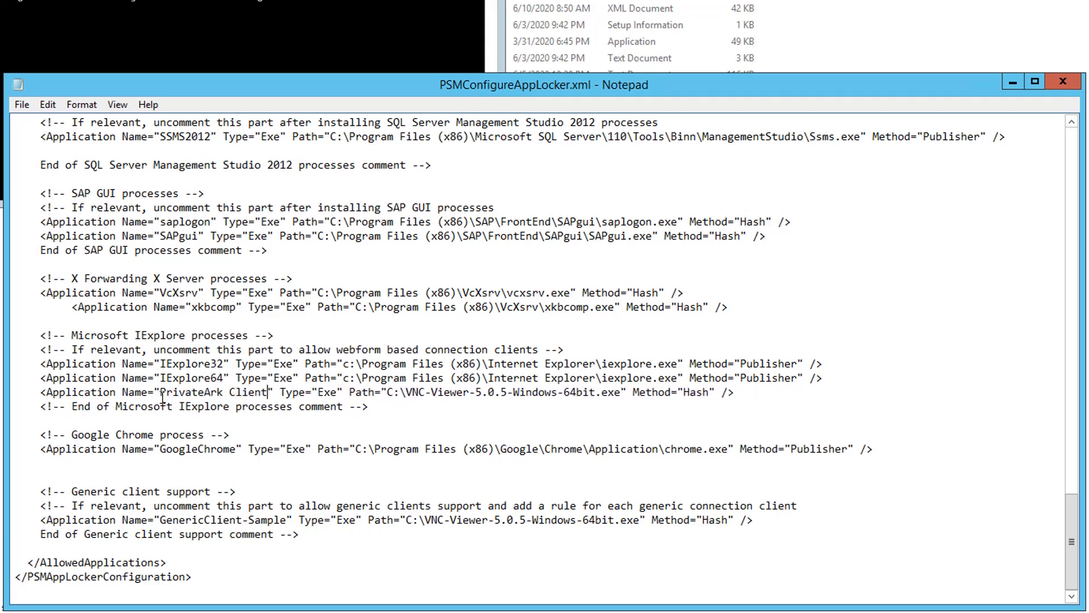
# Step: Replace the rule's VNC path with the PrivateArk shortcut's Arkui.exe target path, then save the file
pyautogui.click(621, 392)
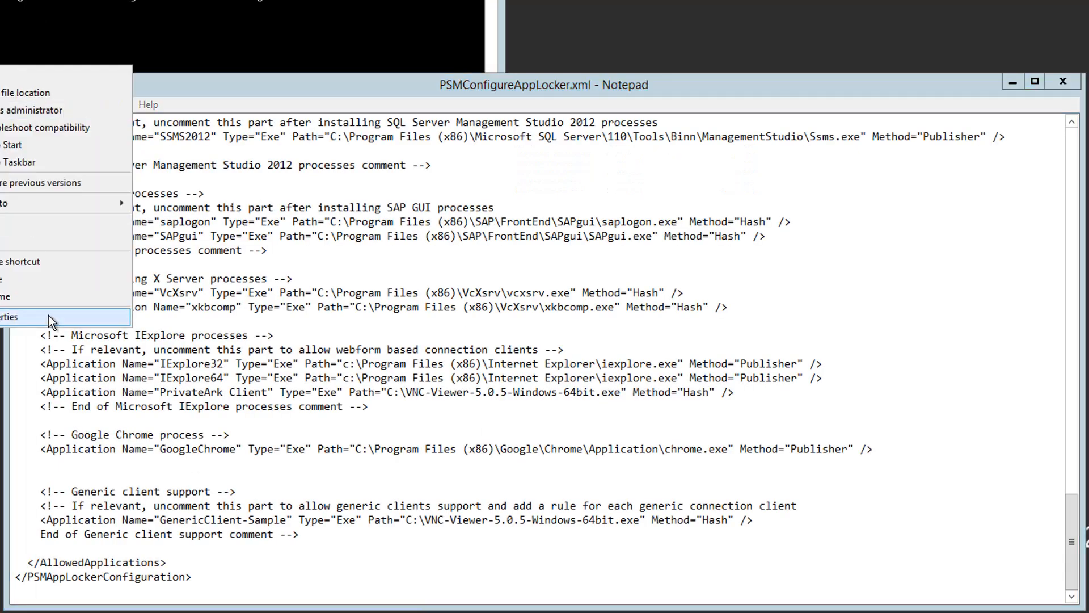
pyautogui.click(49, 316)
pyautogui.rightClick(154, 222)
pyautogui.click(187, 265)
pyautogui.click(228, 74)
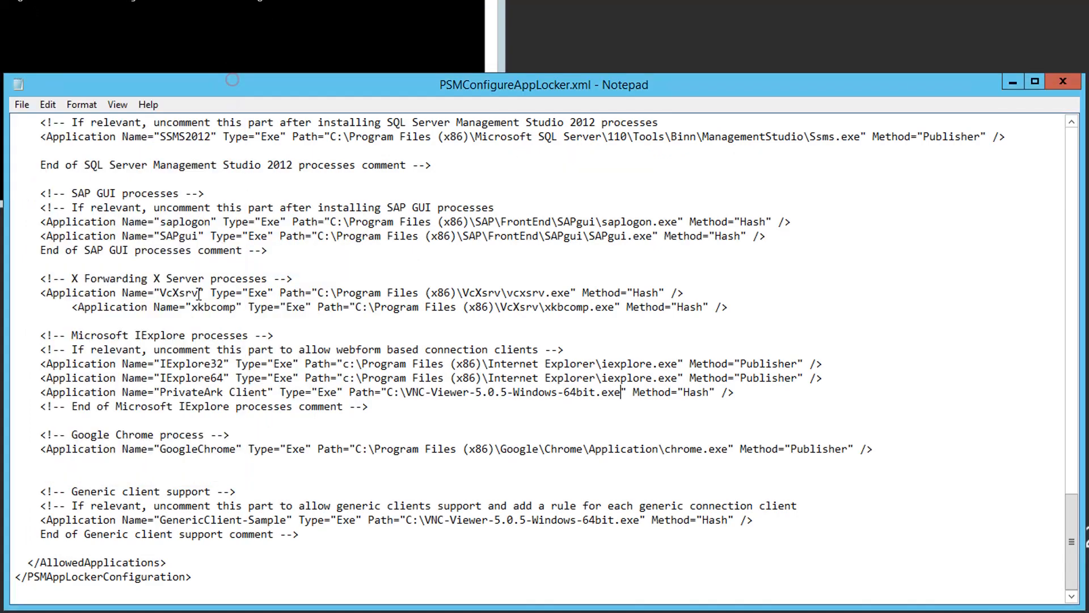
pyautogui.click(411, 394)
pyautogui.moveTo(387, 392); pyautogui.dragTo(622, 394)
pyautogui.hotkey('ctrl', 'v')
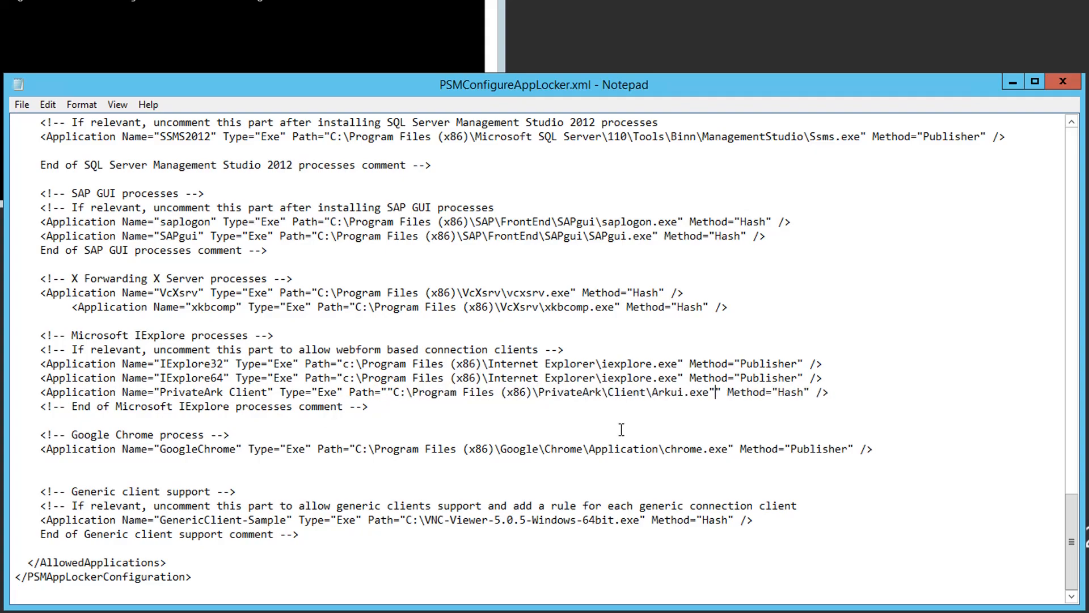
pyautogui.press('BackSpace')
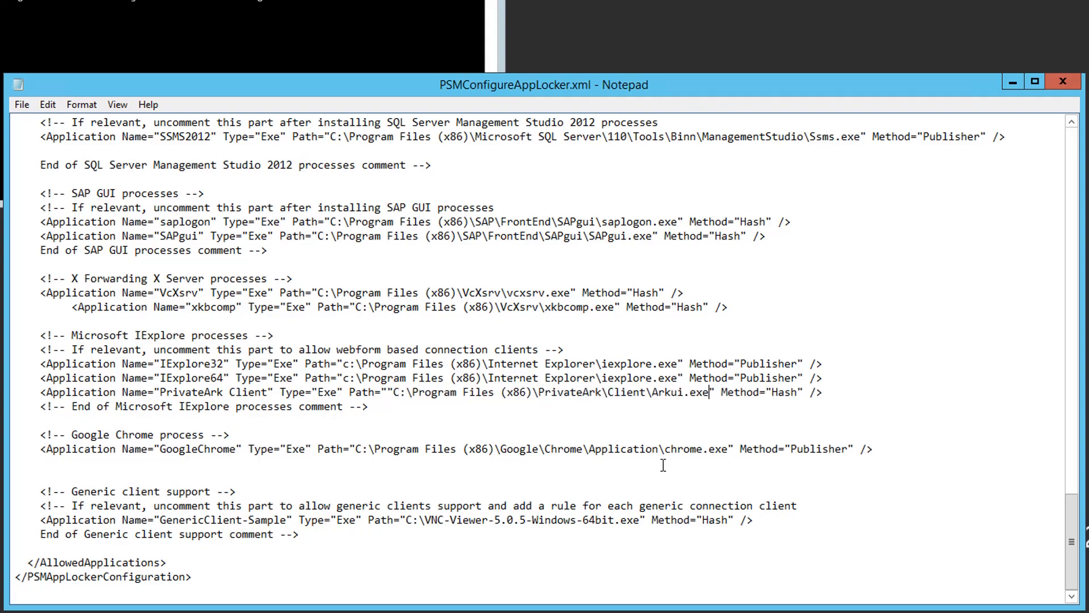
pyautogui.click(1063, 81)
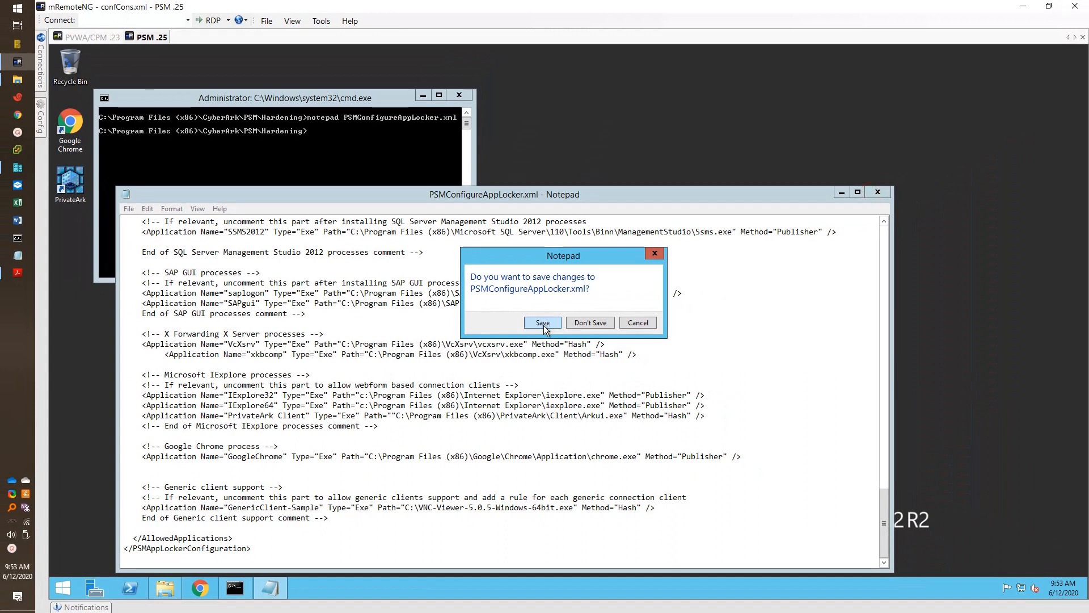
pyautogui.click(543, 323)
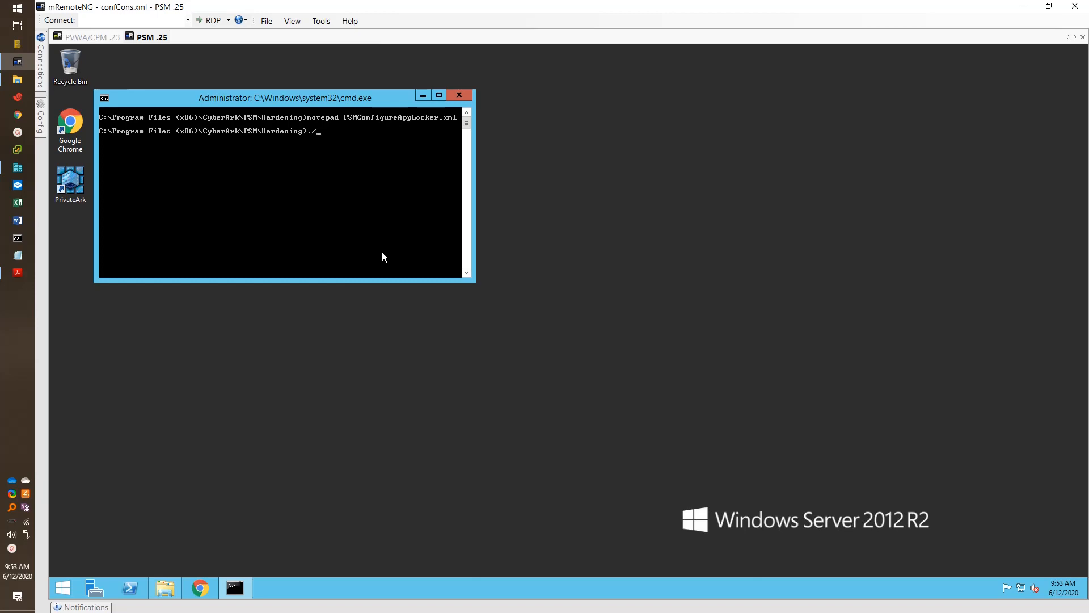
# Step: Try the AppLocker script from the command prompt, then launch PowerShell as administrator
pyautogui.write('psconf')
pyautogui.press('Tab')
pyautogui.press('Return')
pyautogui.rightClick(134, 587)
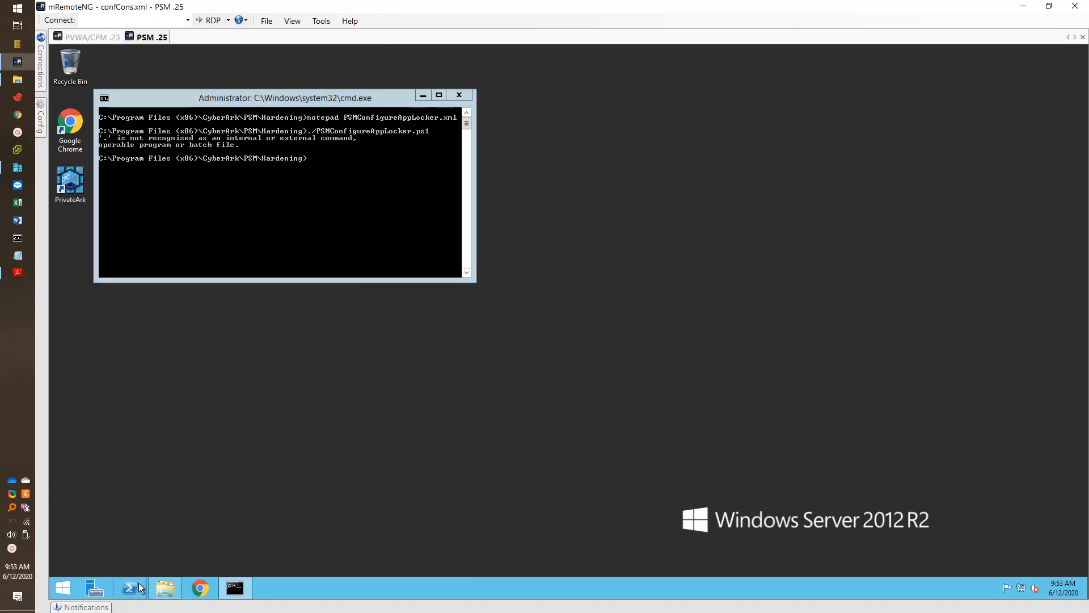
pyautogui.click(179, 493)
pyautogui.click(619, 334)
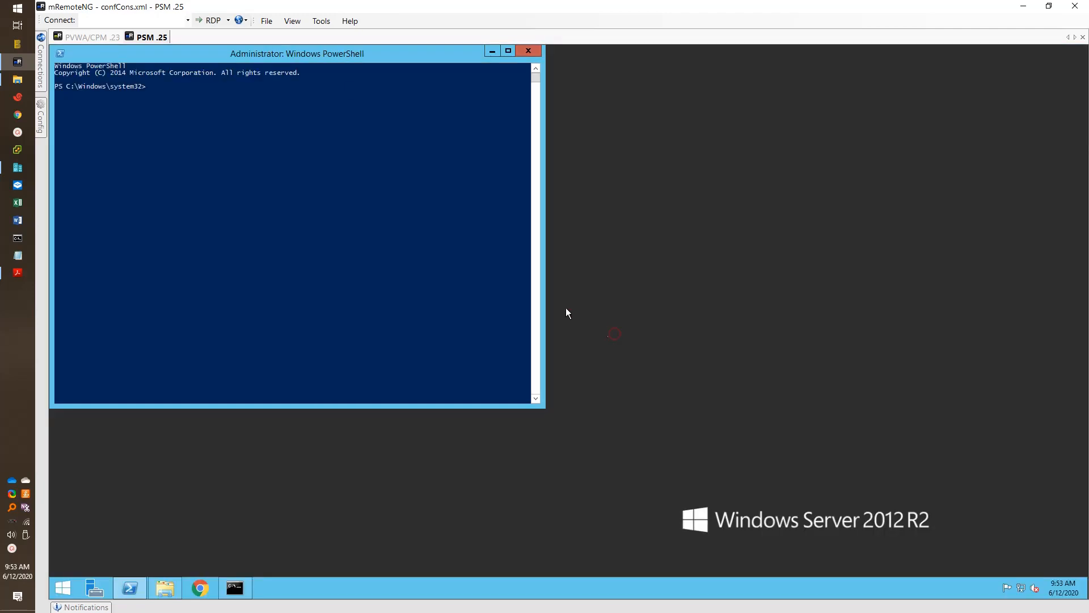
pyautogui.moveTo(341, 49); pyautogui.dragTo(519, 190)
# Step: Change directory to C:\Program Files (x86)\CyberArk\PSM\Hardening
pyautogui.write('cd Pro')
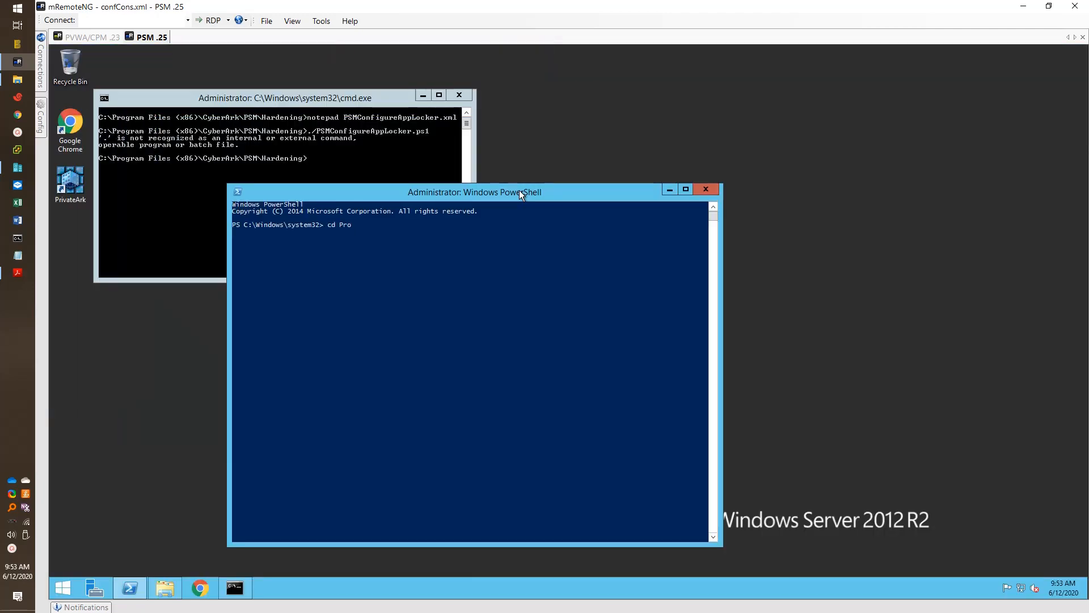
pyautogui.press('BackSpace')
pyautogui.press('BackSpace')
pyautogui.press('BackSpace')
pyautogui.write('\\')
pyautogui.write('pro')
pyautogui.press('Tab')
pyautogui.press('Tab')
pyautogui.press('Return')
pyautogui.write('cd cy')
pyautogui.press('Tab')
pyautogui.press('Return')
pyautogui.write('cd ps')
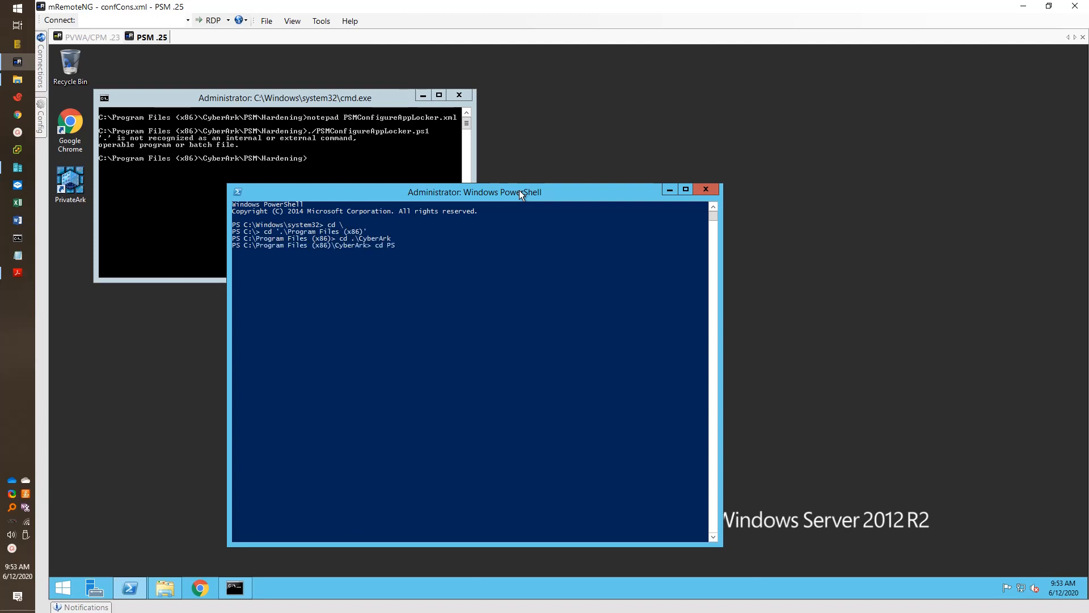
pyautogui.press('Tab')
pyautogui.write('\\h')
pyautogui.press('Tab')
pyautogui.press('Return')
# Step: Run .\PSMConfigureAppLocker.ps1, which reports an XML parsing error at line 120
pyautogui.write('./PSM')
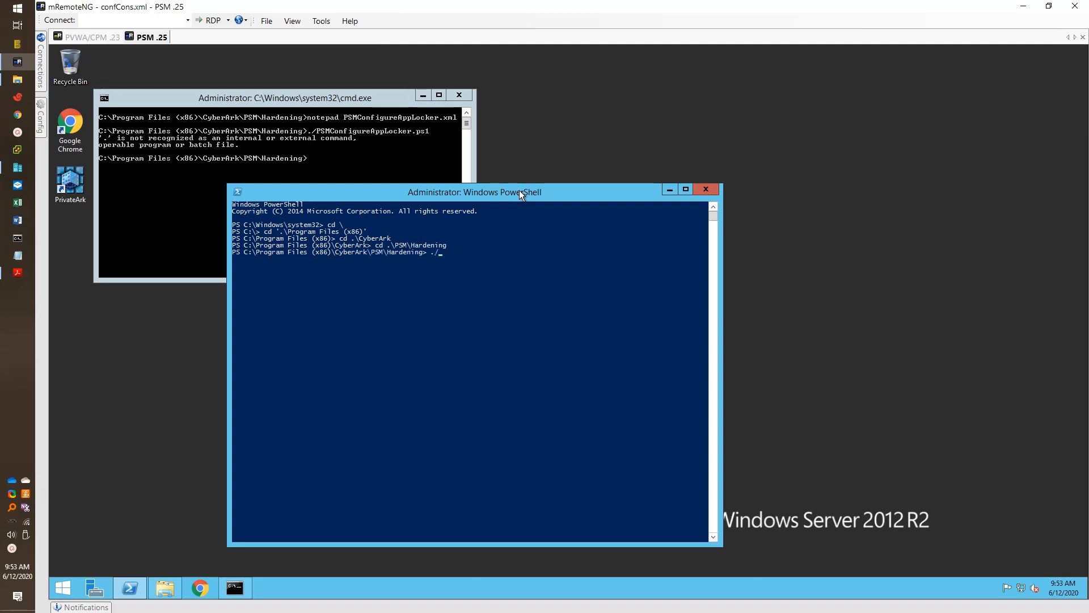
pyautogui.write('Co')
pyautogui.press('Tab')
pyautogui.press('Return')
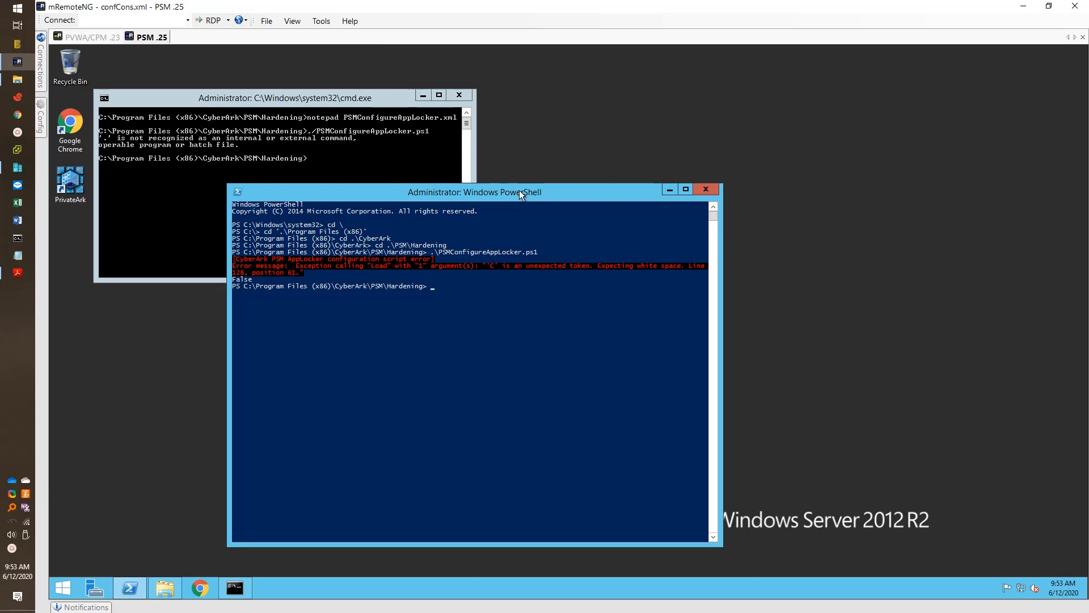
pyautogui.click(338, 145)
# Step: Reopen PSMConfigureAppLocker.xml, delete the stray quote after Path= in the PrivateArk Client rule, and save
pyautogui.press('Up')
pyautogui.press('Up')
pyautogui.press('Return')
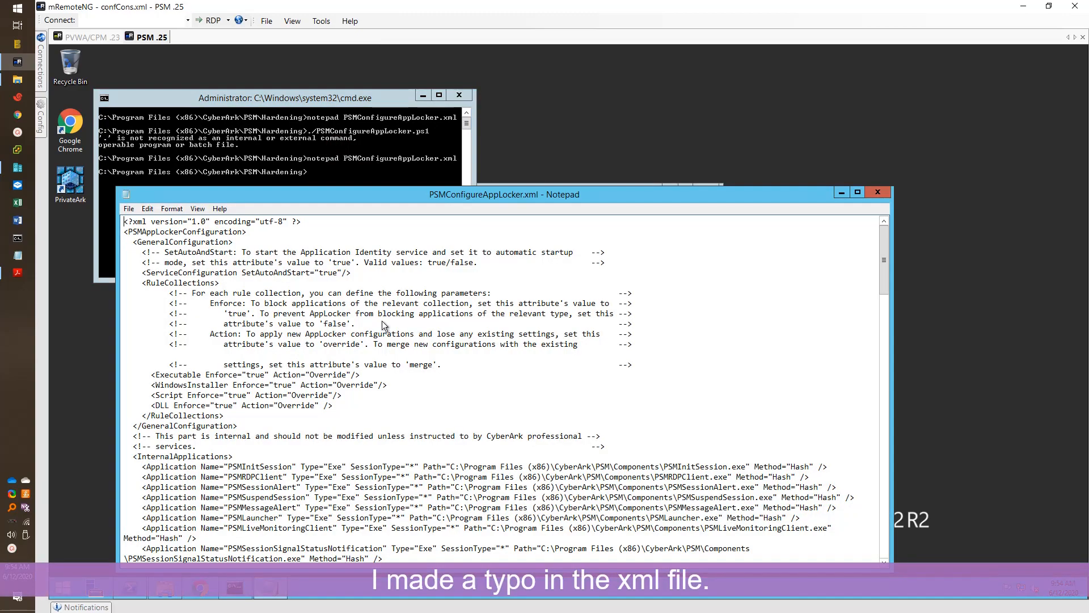
pyautogui.scroll(-20, 383, 321)
pyautogui.scroll(-7, 422, 436)
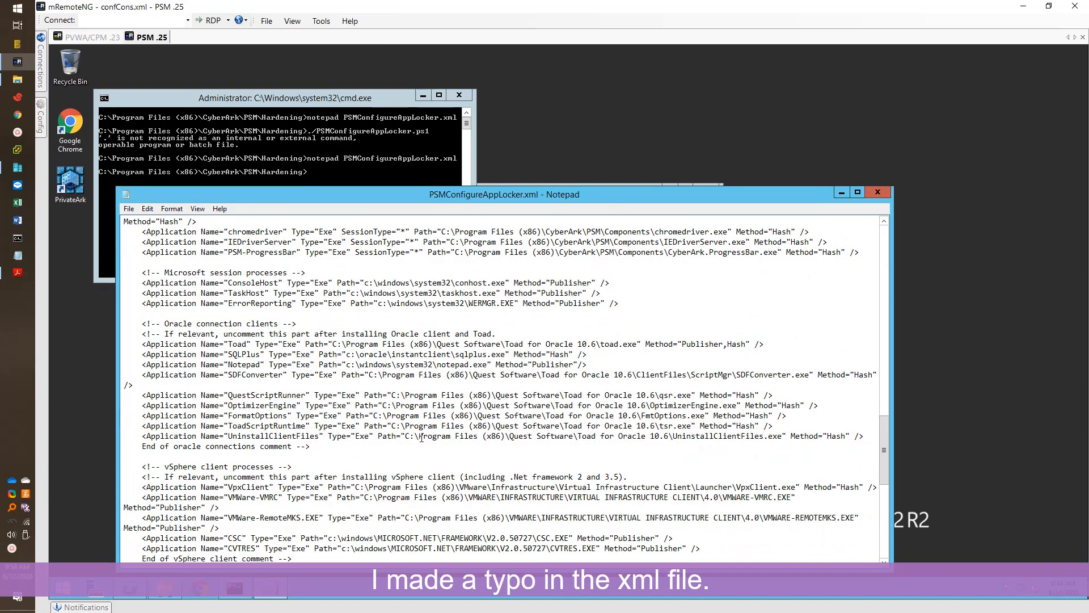
pyautogui.scroll(-11, 365, 452)
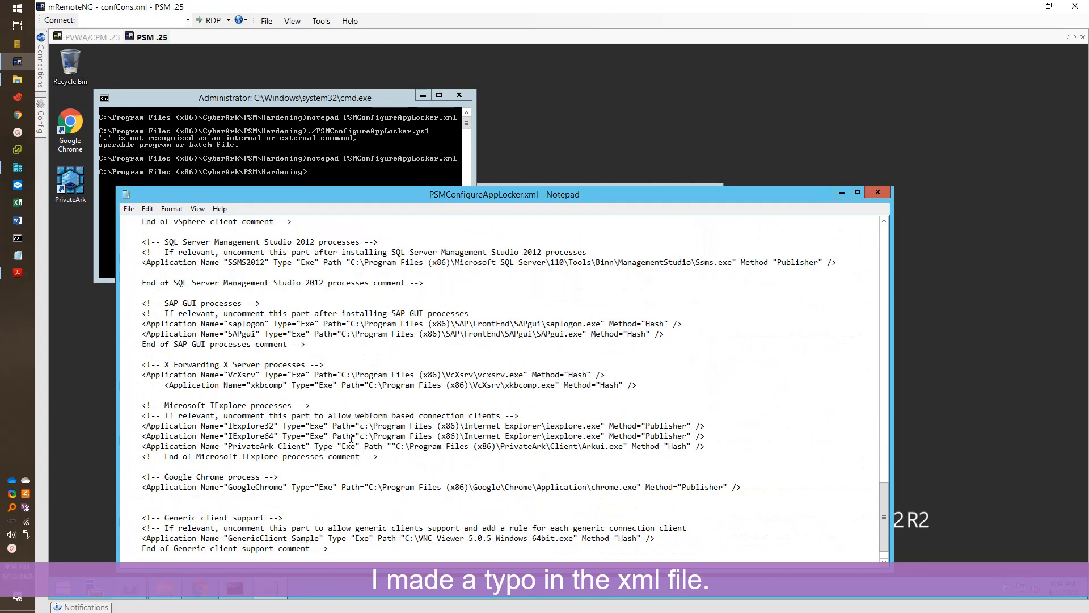
pyautogui.moveTo(142, 448); pyautogui.dragTo(255, 448)
pyautogui.click(274, 447)
pyautogui.press('BackSpace')
pyautogui.click(878, 192)
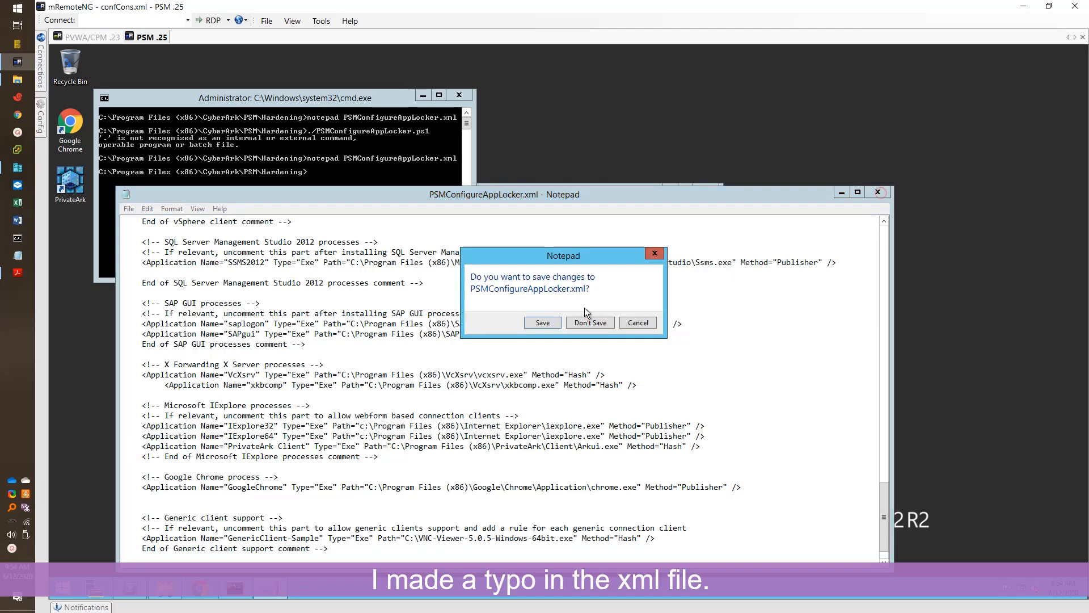
pyautogui.click(558, 320)
# Step: Rerun the AppLocker script in PowerShell, now completing successfully
pyautogui.click(488, 319)
pyautogui.press('Up')
pyautogui.press('Return')
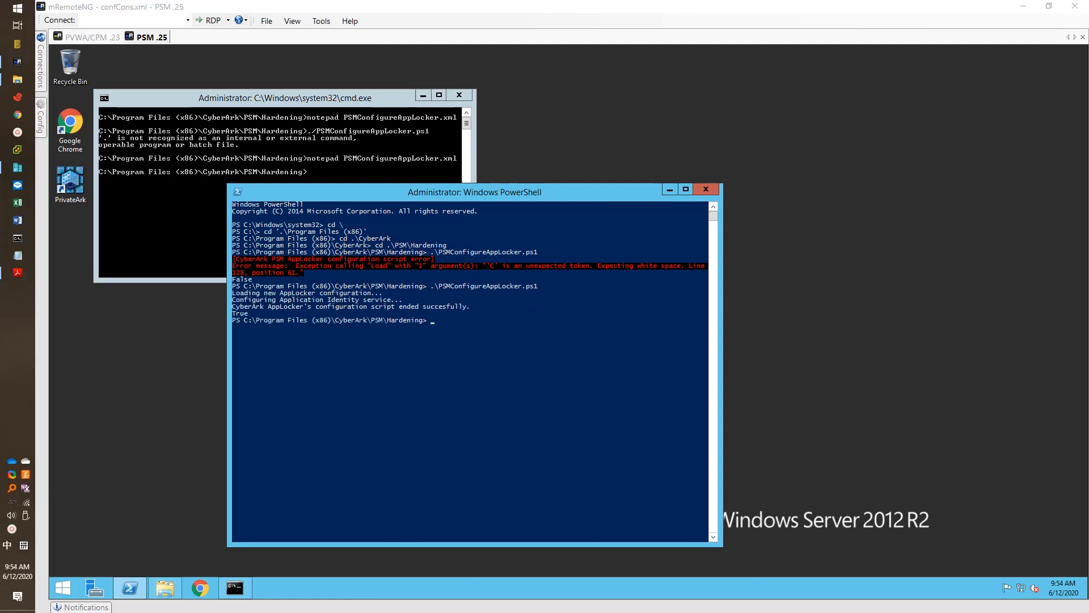
# Step: Open PVWA in Chrome, sign in with the vault administrator credentials, and dismiss the password-manager prompt
pyautogui.click(22, 115)
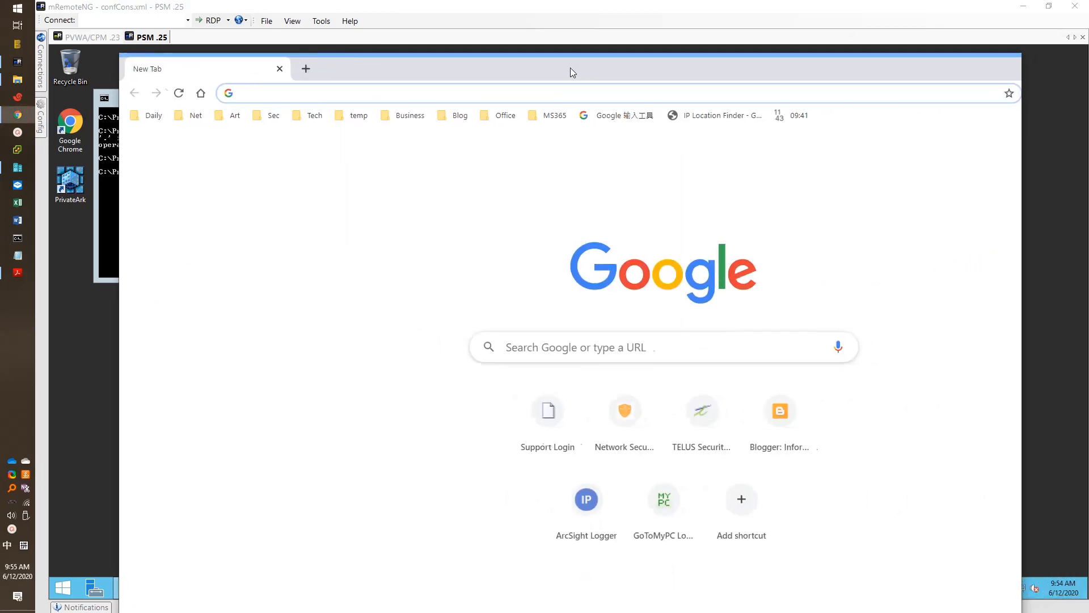
pyautogui.doubleClick(528, 67)
pyautogui.click(383, 35)
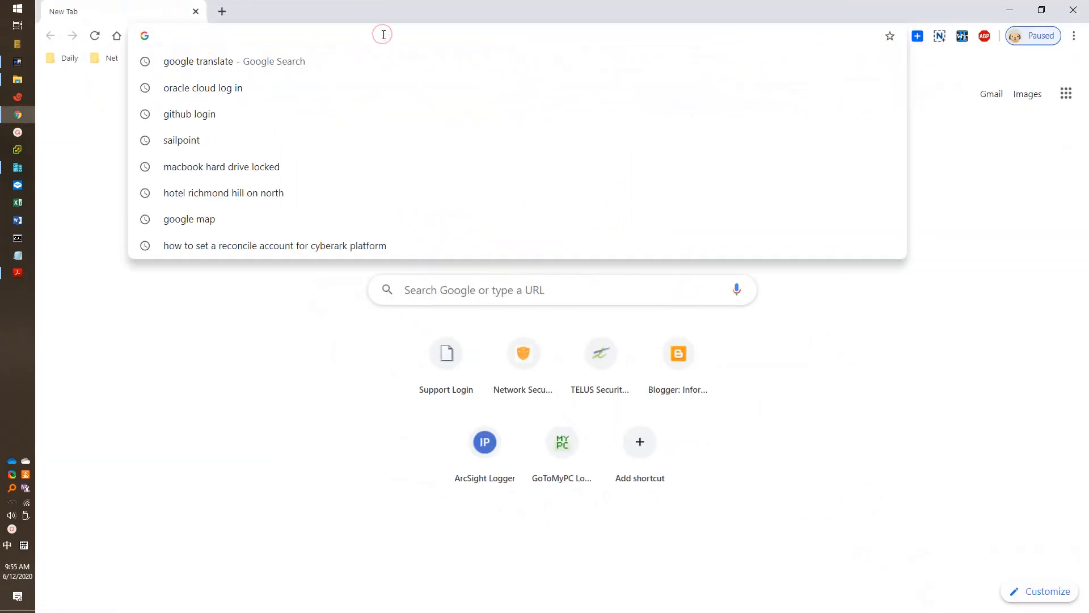
pyautogui.write('pv')
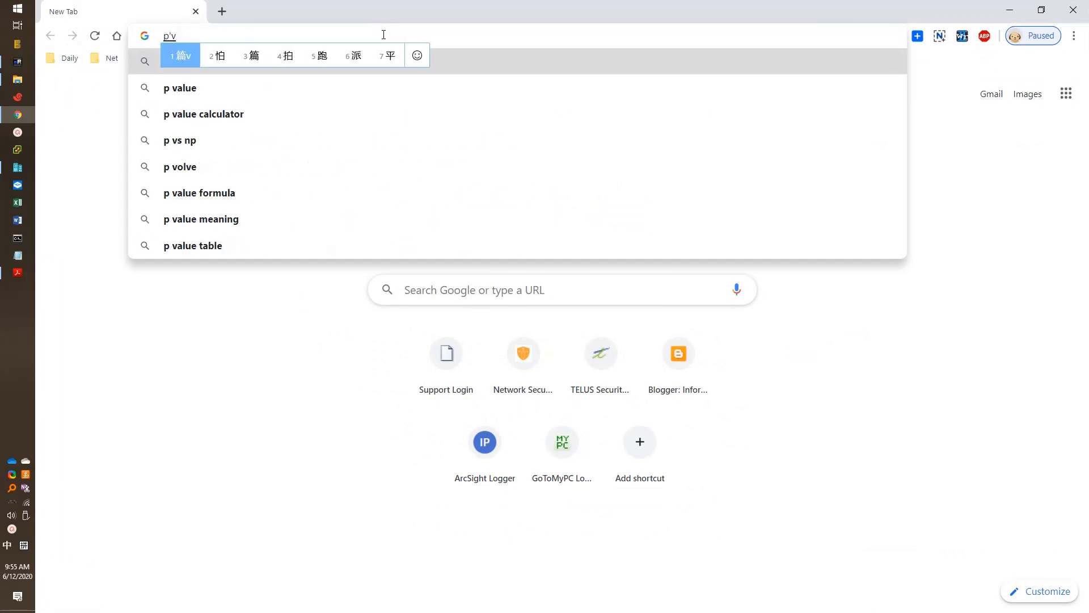
pyautogui.press('Return')
pyautogui.press('Return')
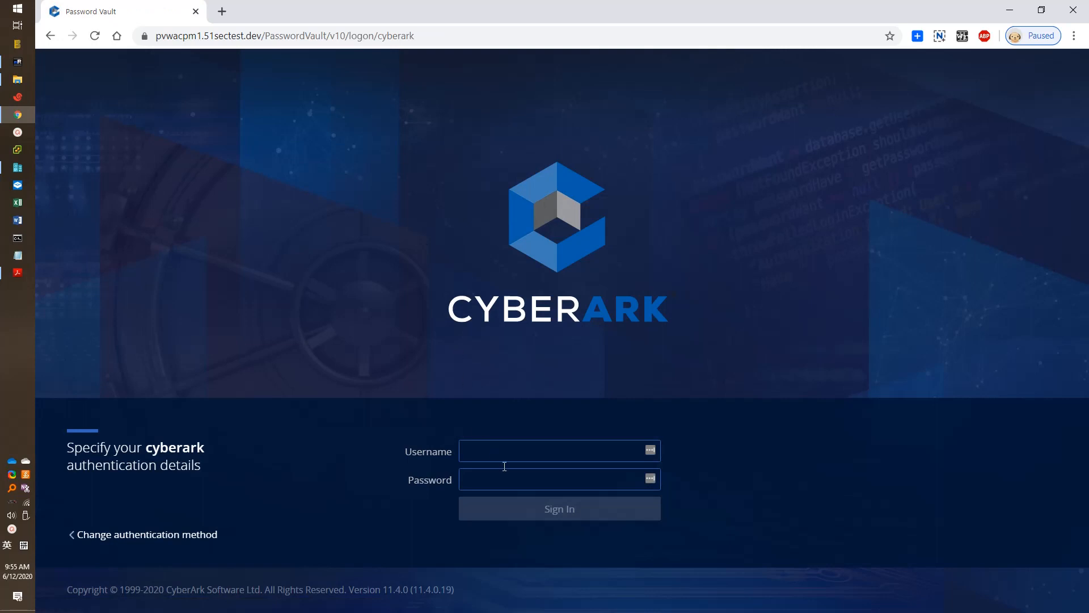
pyautogui.click(502, 451)
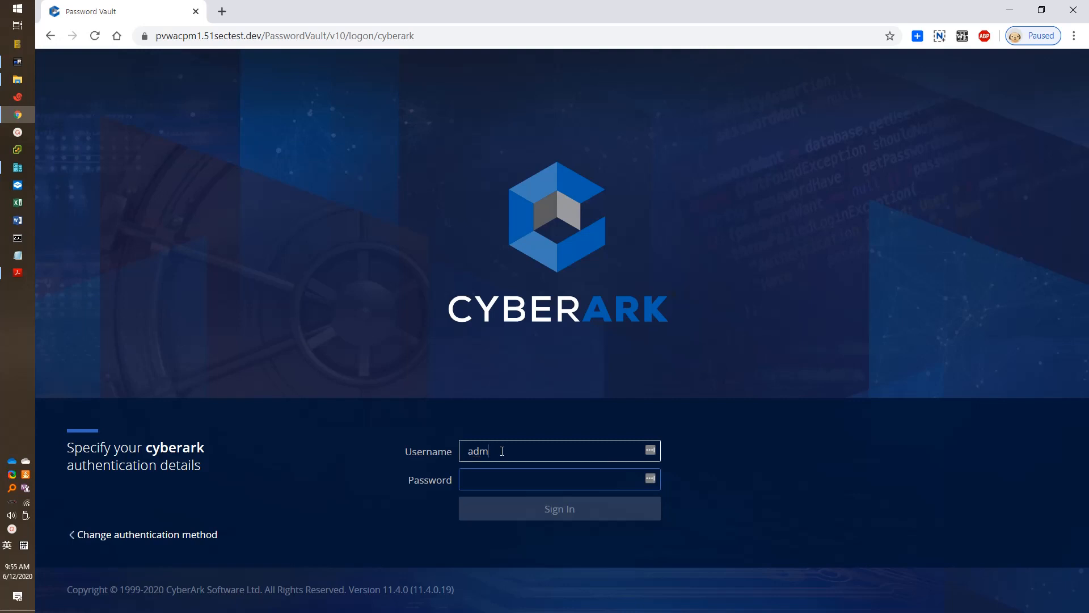
pyautogui.press('Tab')
pyautogui.write('Cy')
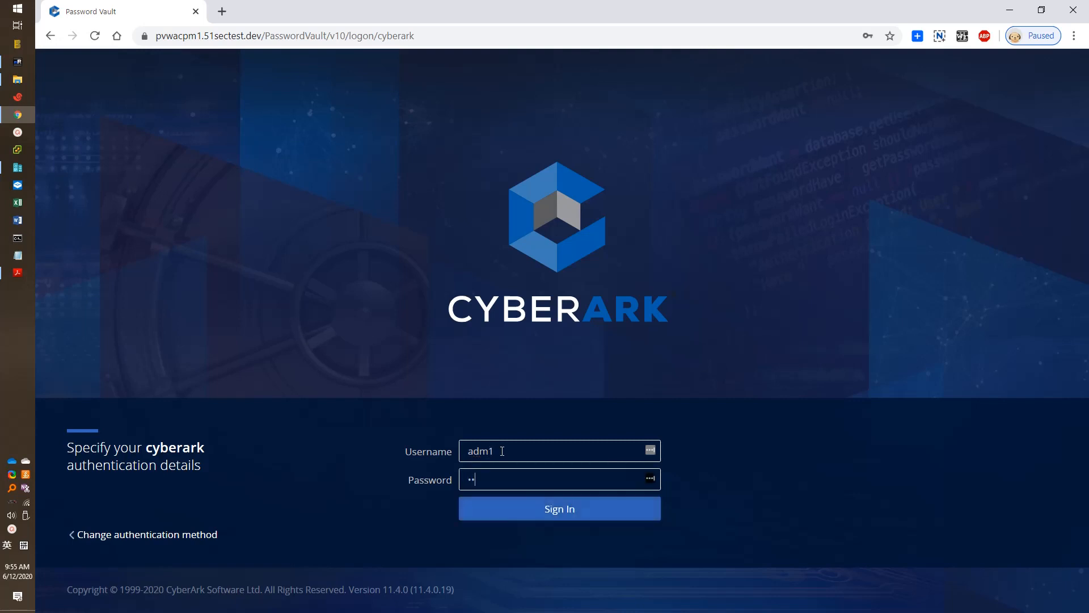
pyautogui.press('Return')
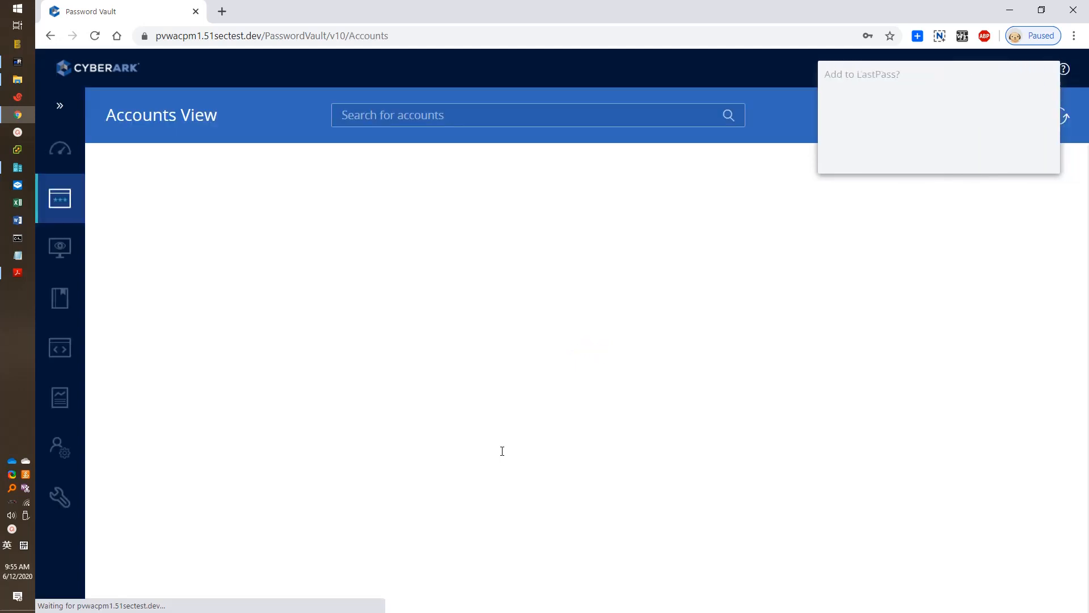
pyautogui.click(968, 156)
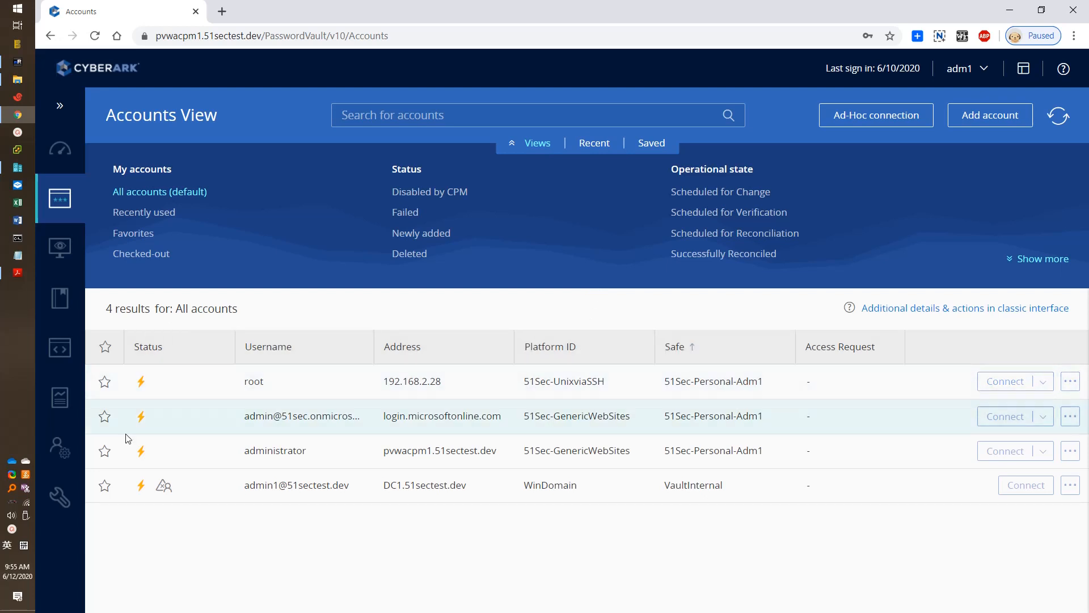
# Step: In Platform Management, change the CyberArk Vault platform's status from Inactive to Active
pyautogui.click(68, 491)
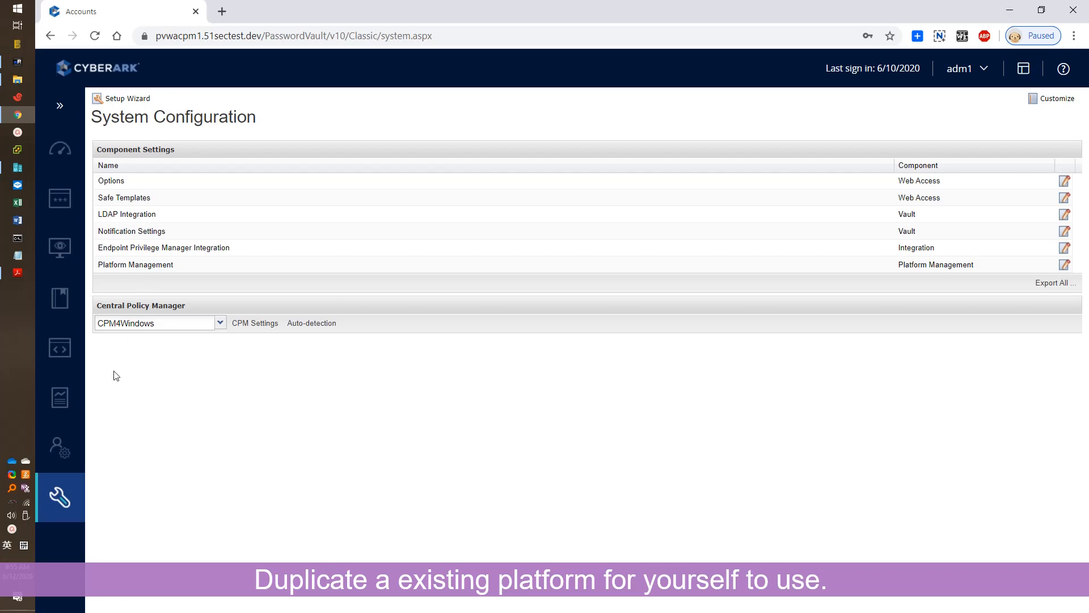
pyautogui.click(142, 266)
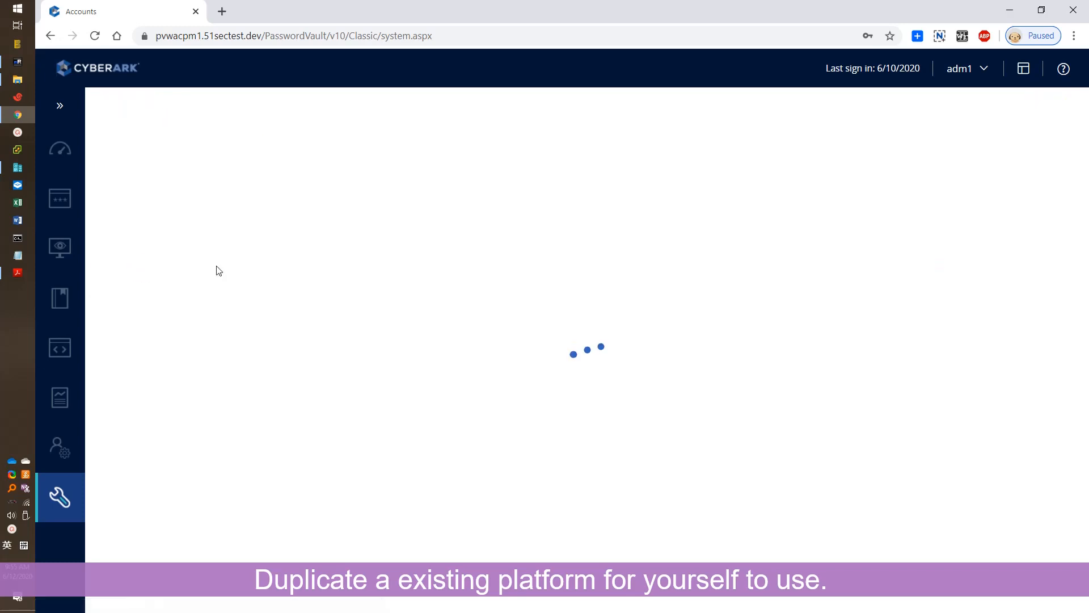
pyautogui.scroll(-5, 305, 378)
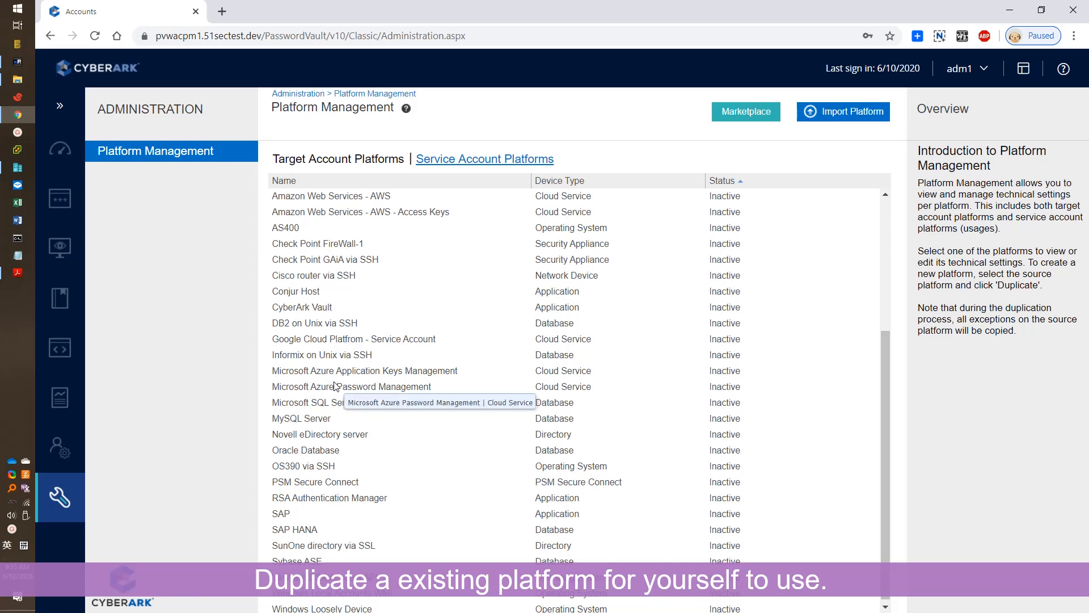
pyautogui.scroll(5, 335, 386)
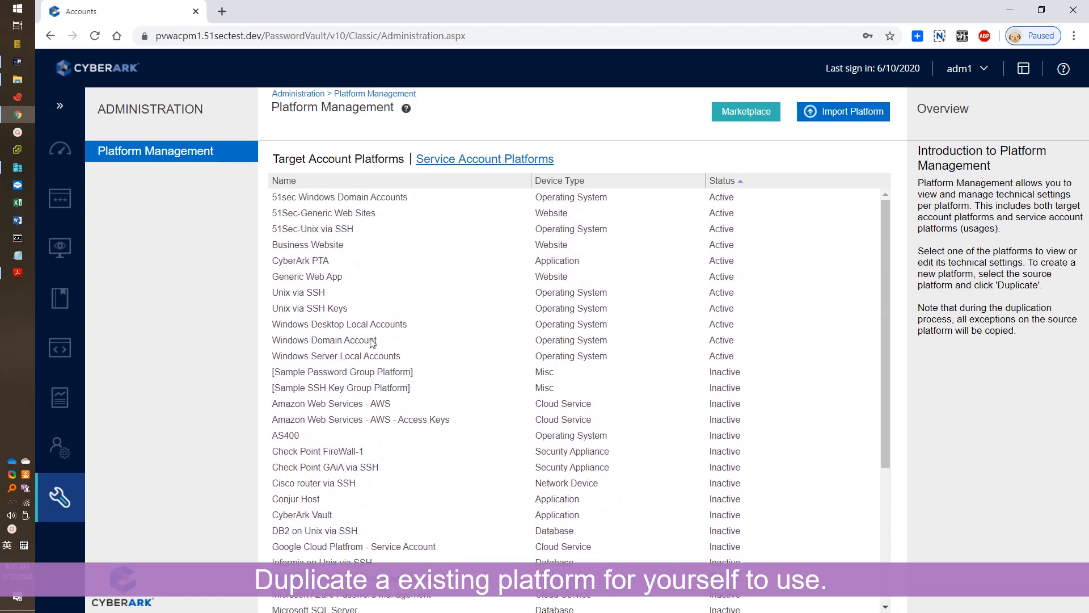
pyautogui.click(393, 339)
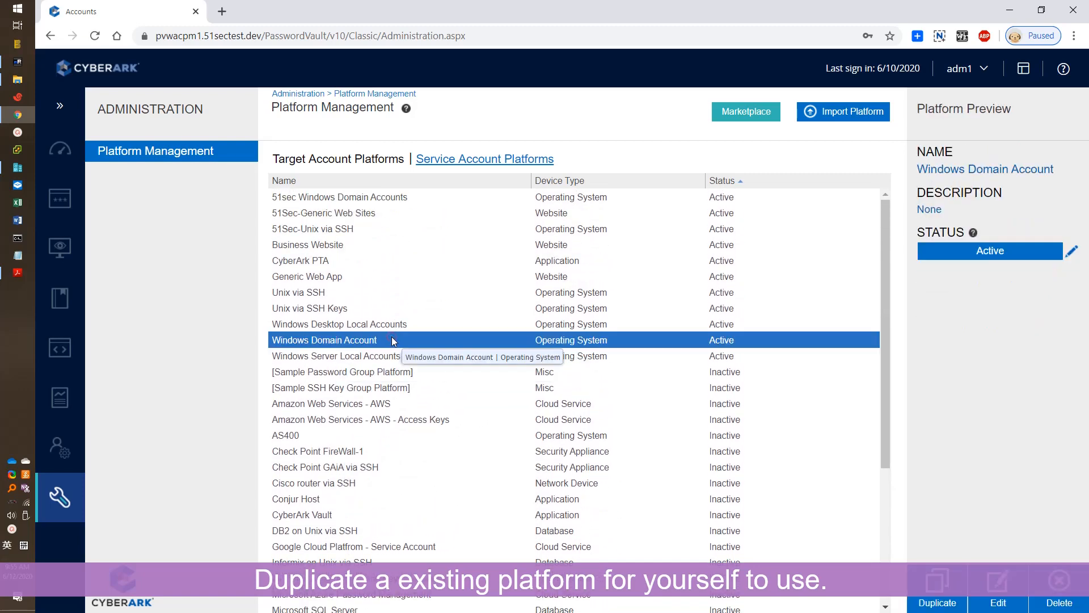
pyautogui.click(389, 197)
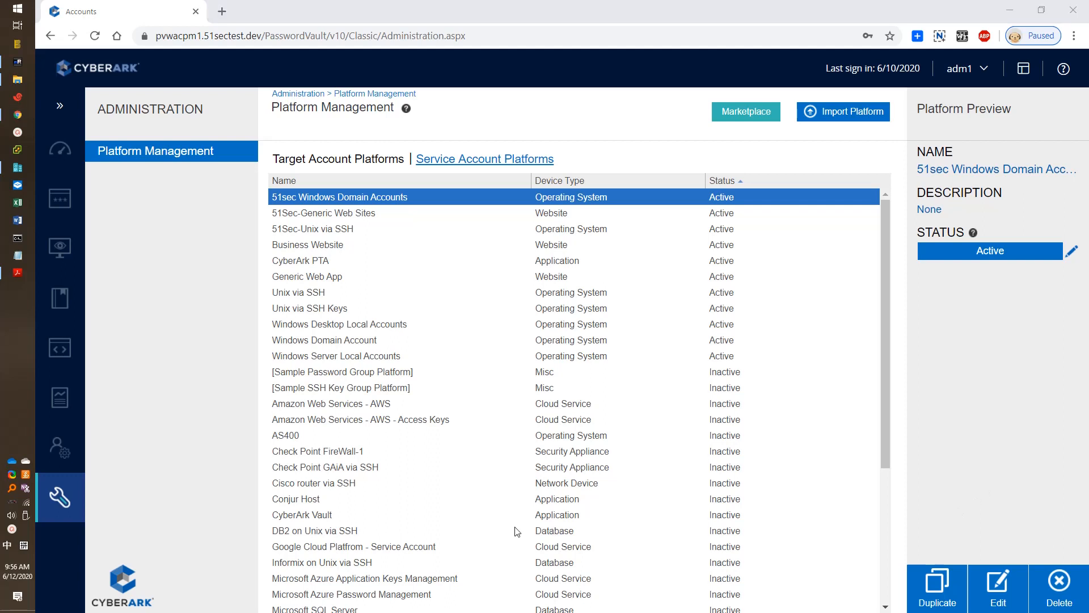
pyautogui.click(423, 516)
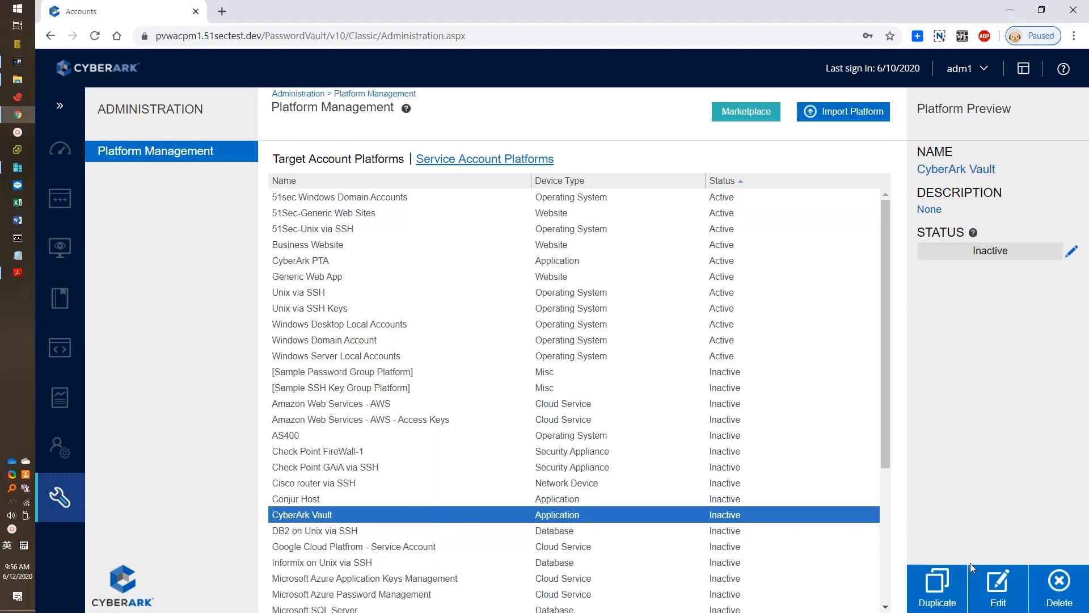
pyautogui.click(1070, 253)
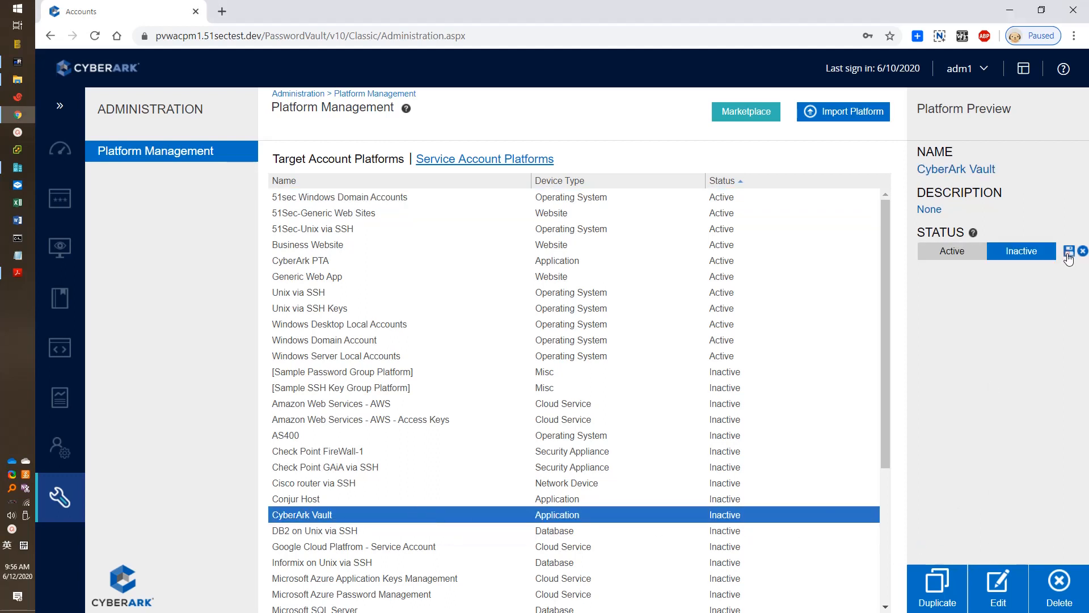
pyautogui.click(948, 251)
pyautogui.click(1069, 253)
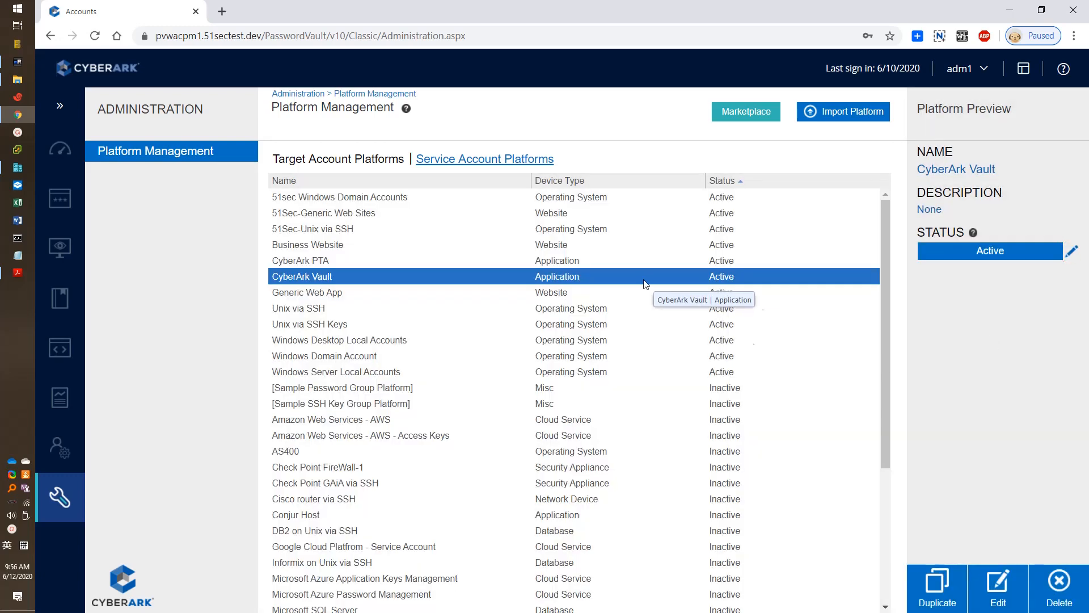
# Step: Duplicate the CyberArk Vault platform under the name 51Sec-CyberArk Vault
pyautogui.click(933, 590)
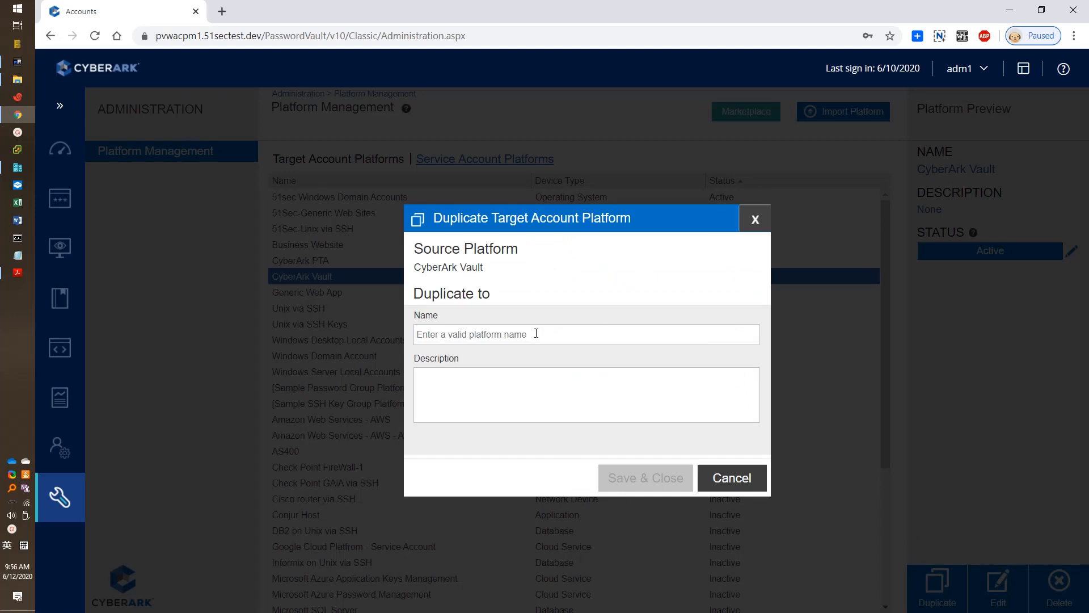
pyautogui.write('51Sec')
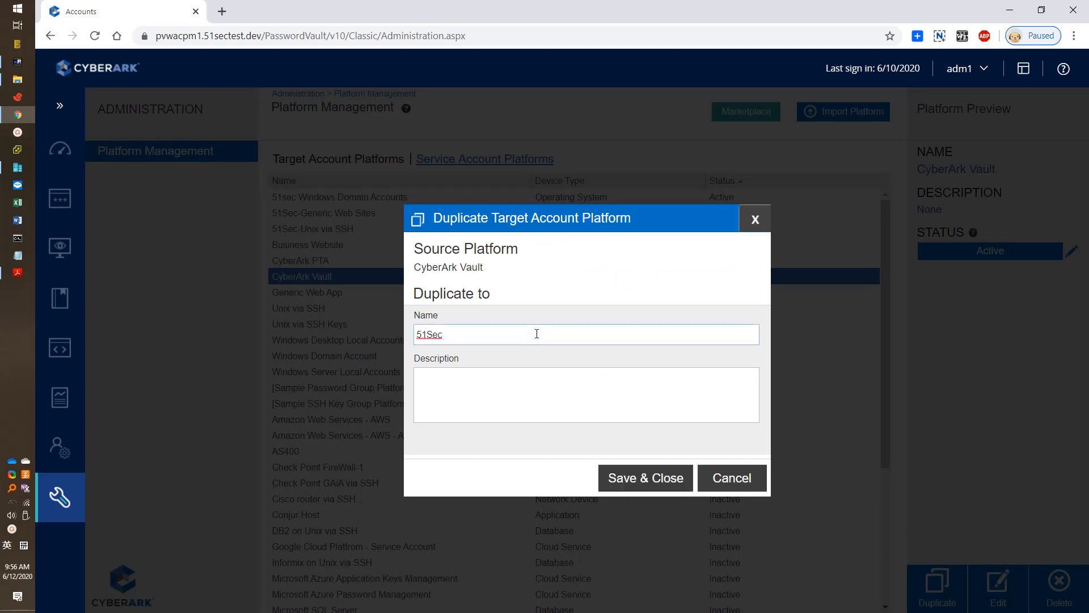
pyautogui.write('-CyberArk Vault')
pyautogui.click(623, 475)
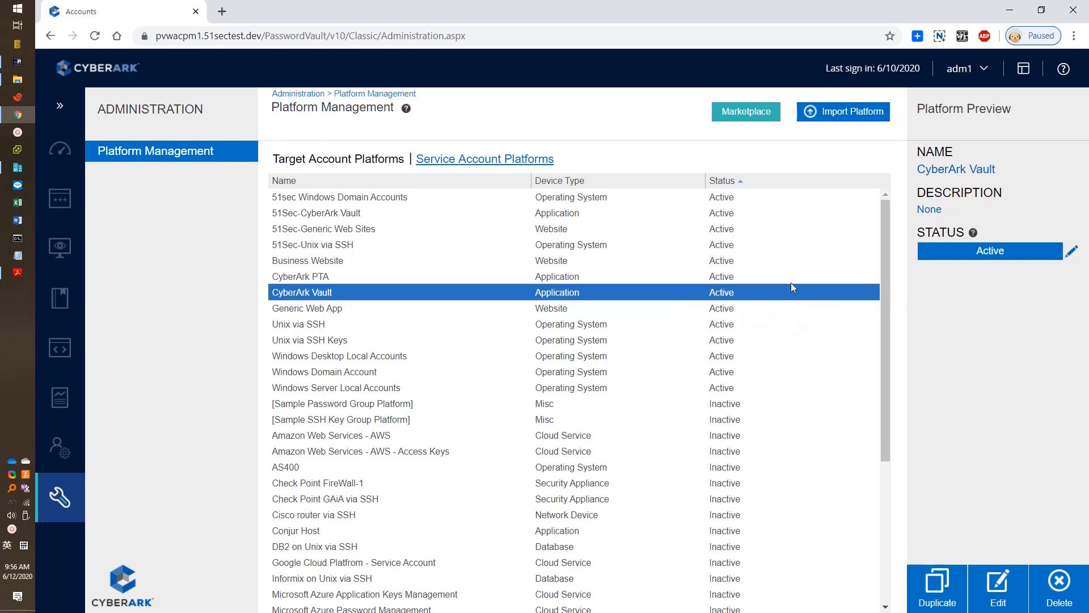
# Step: Set the original CyberArk Vault platform back to Inactive, confirming the change
pyautogui.click(1072, 252)
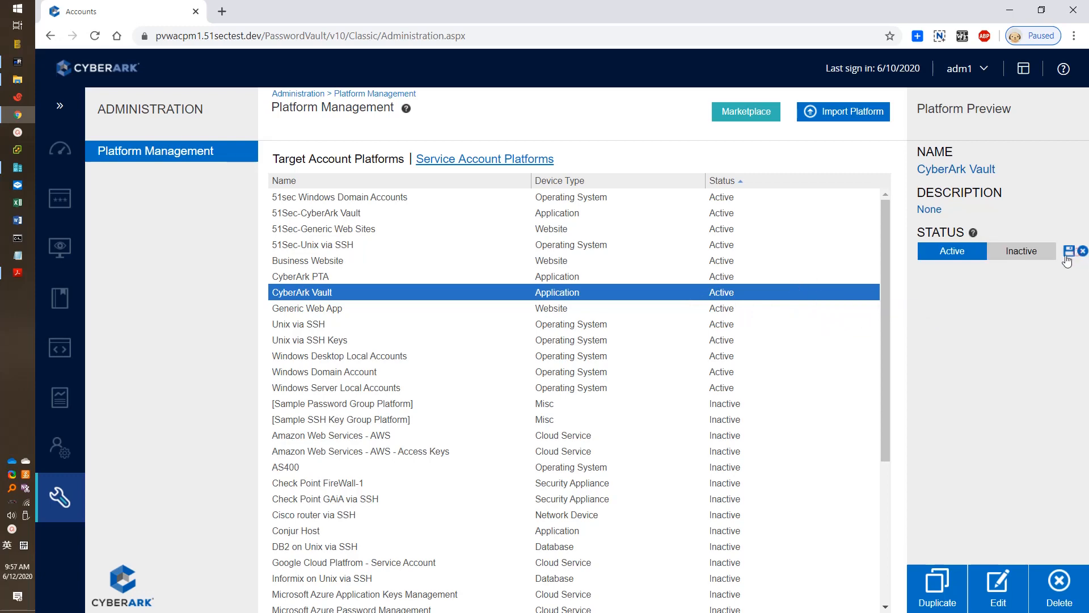
pyautogui.click(1018, 253)
pyautogui.click(1069, 252)
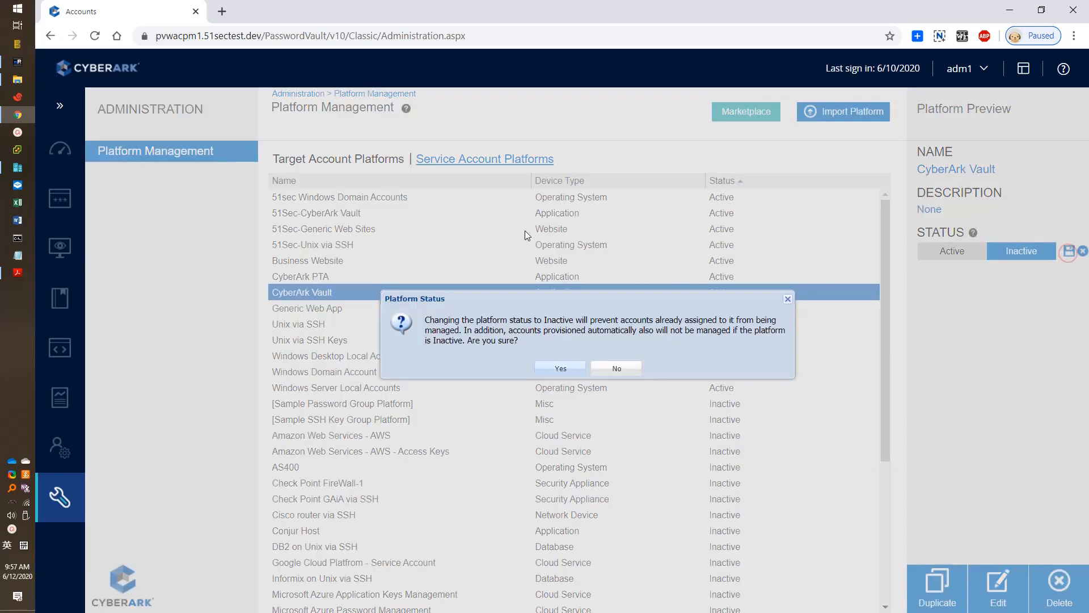
pyautogui.click(561, 368)
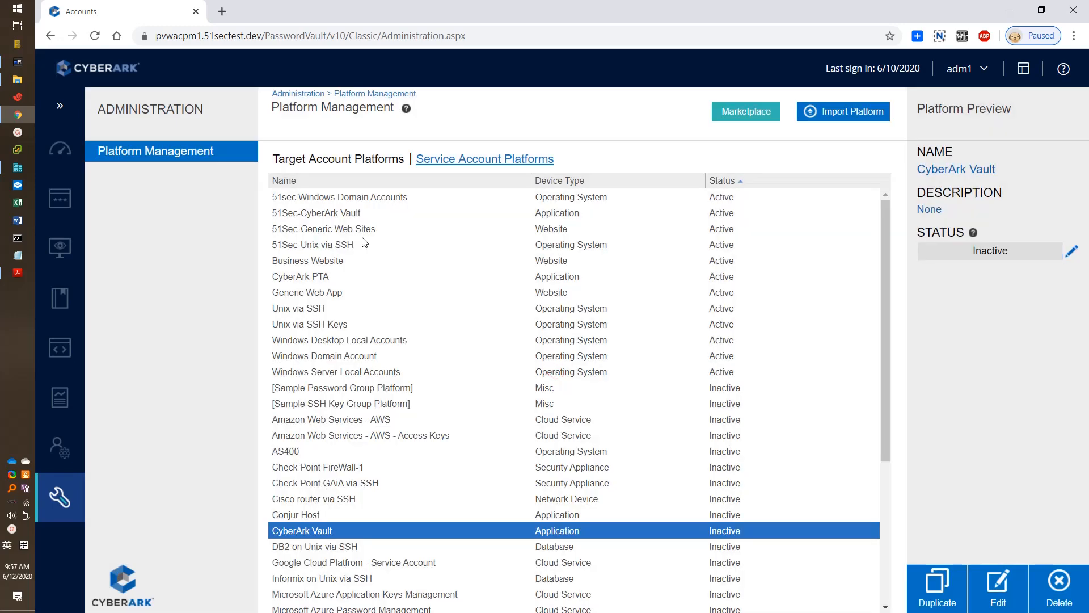
pyautogui.click(365, 220)
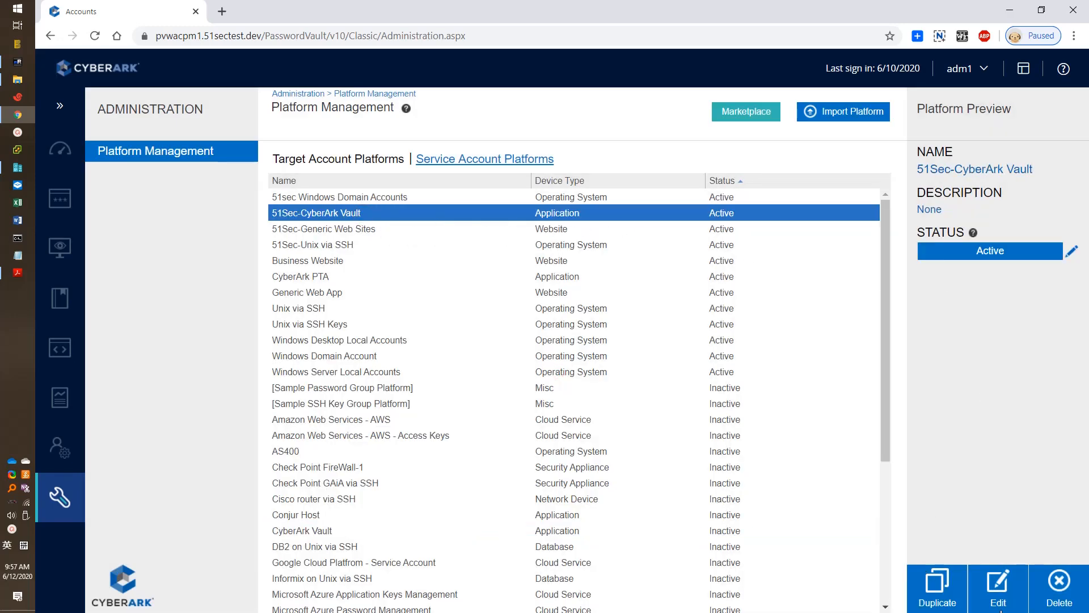
# Step: Verify 51Sec-CyberArk Vault's UI & Workflows includes PSM-PrivateArkClient, then go back to Accounts
pyautogui.click(1009, 576)
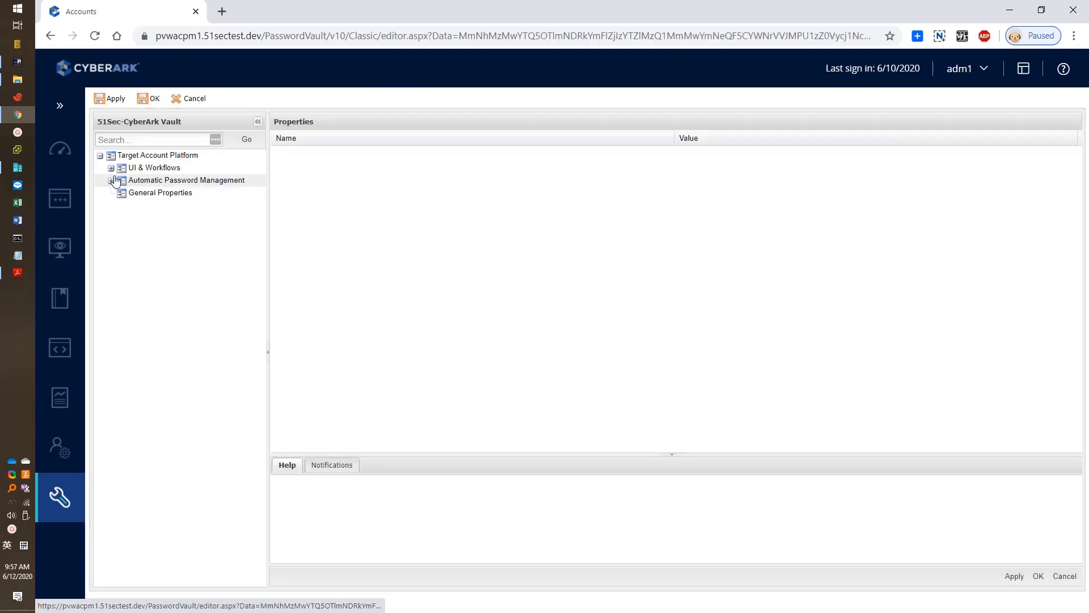
pyautogui.click(112, 169)
pyautogui.click(182, 204)
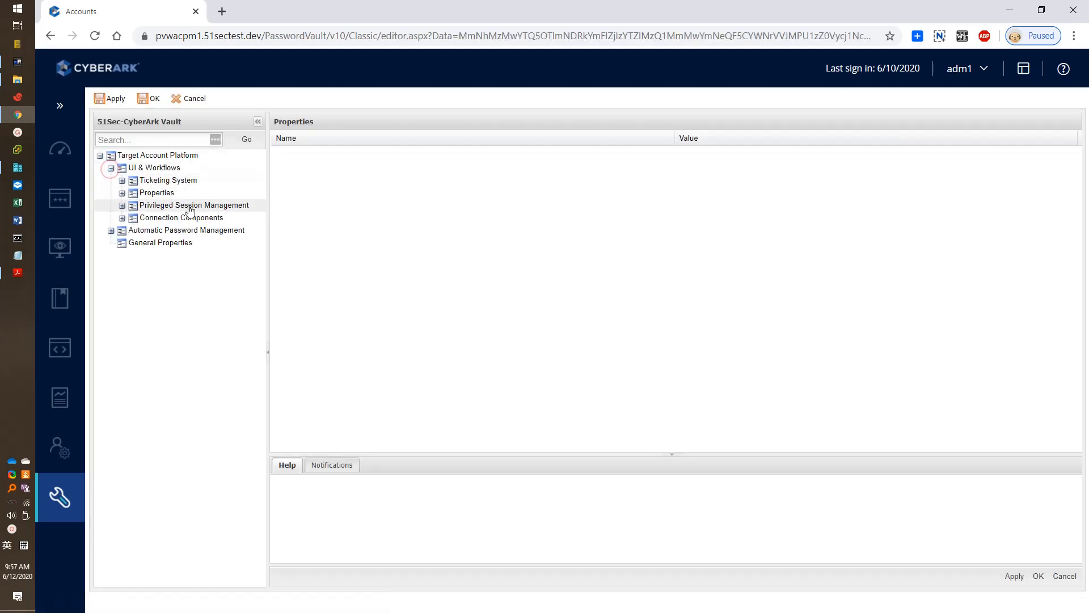
pyautogui.click(122, 217)
pyautogui.click(212, 255)
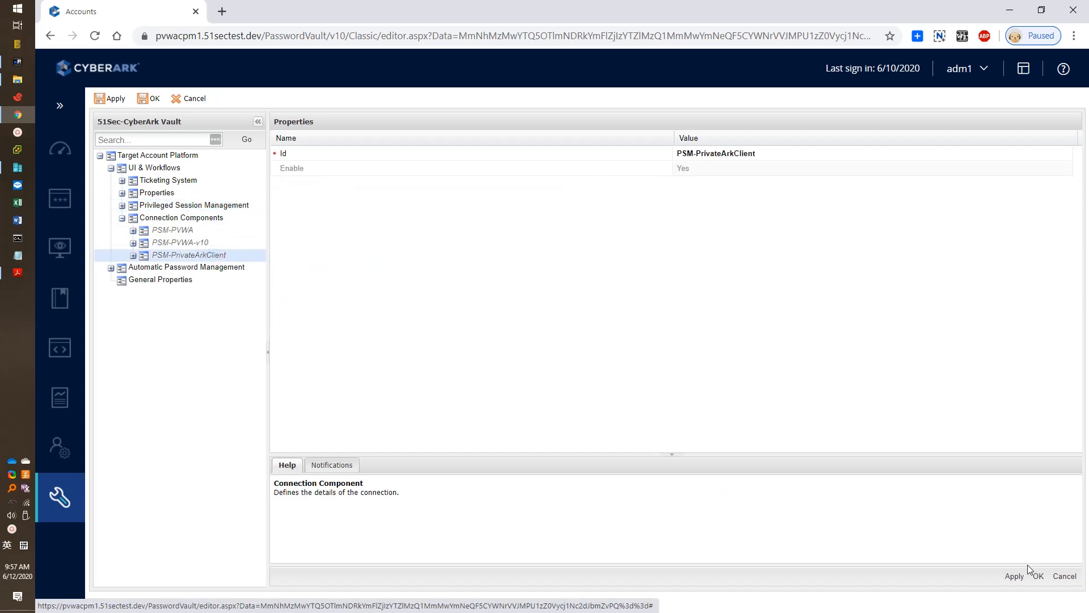
pyautogui.click(65, 199)
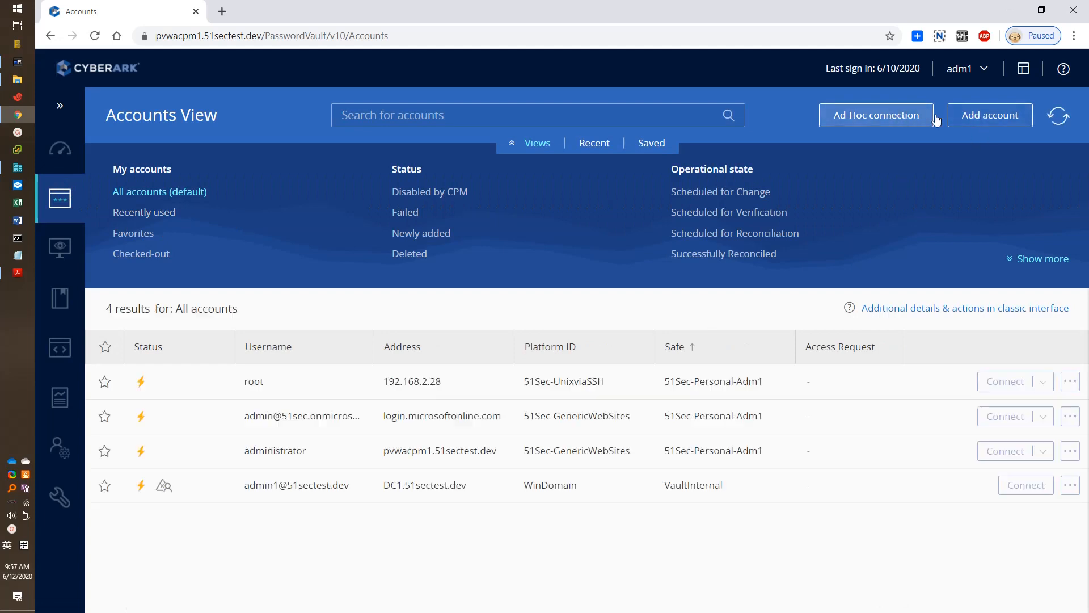
# Step: Start a new Application account on 51Sec-CyberArk Vault in the 51Sec-Personal-Adm1 safe
pyautogui.click(975, 118)
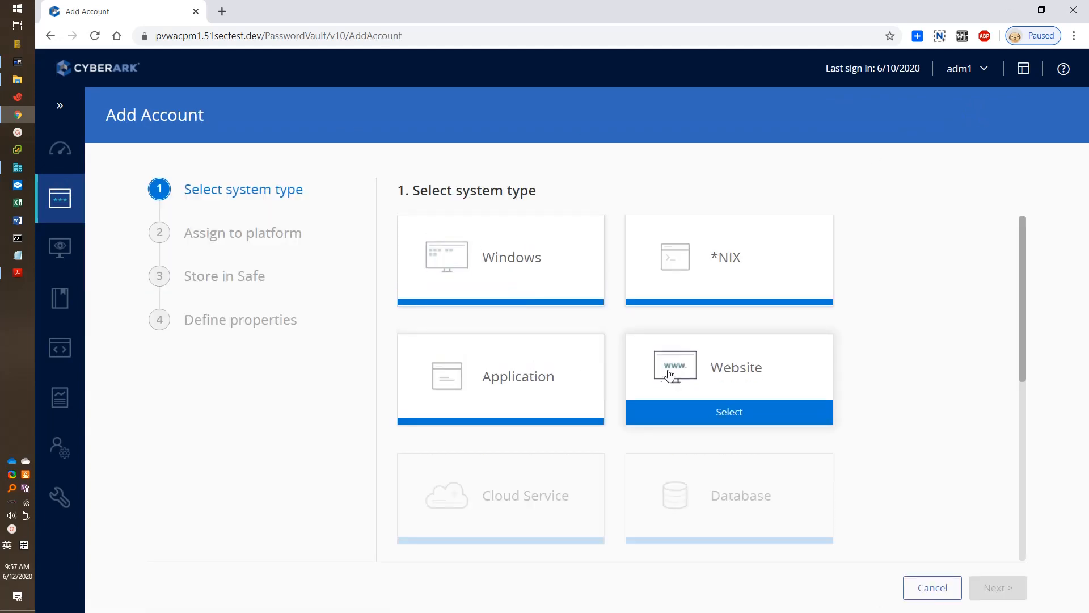
pyautogui.click(552, 377)
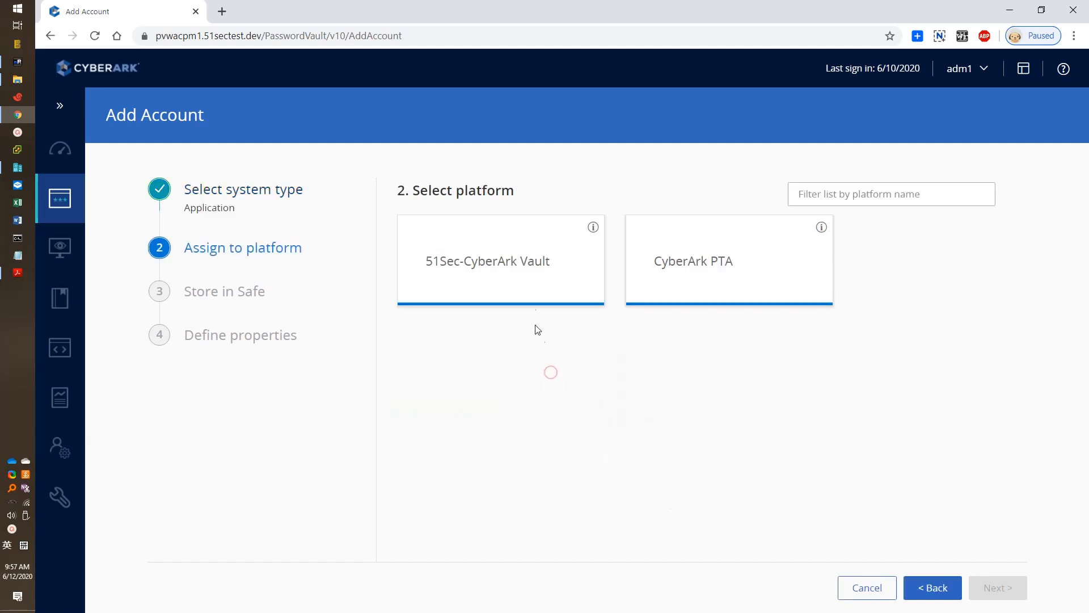
pyautogui.click(513, 249)
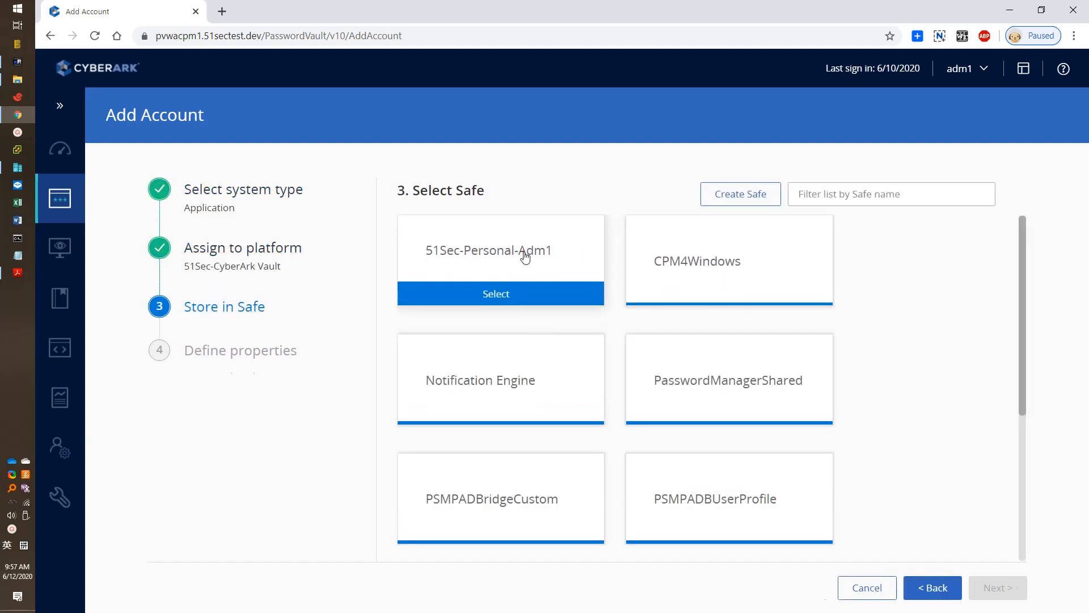
pyautogui.click(522, 252)
# Step: Enter username administrator, address 192.168.2.21, and the password twice, then add the account
pyautogui.click(513, 276)
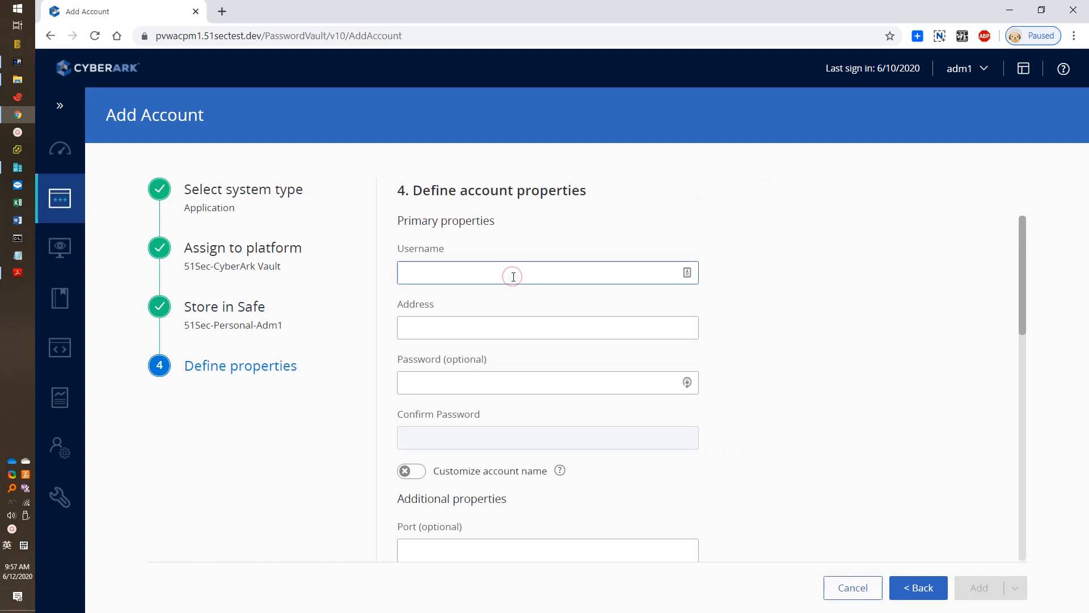
pyautogui.write('administrator')
pyautogui.press('Tab')
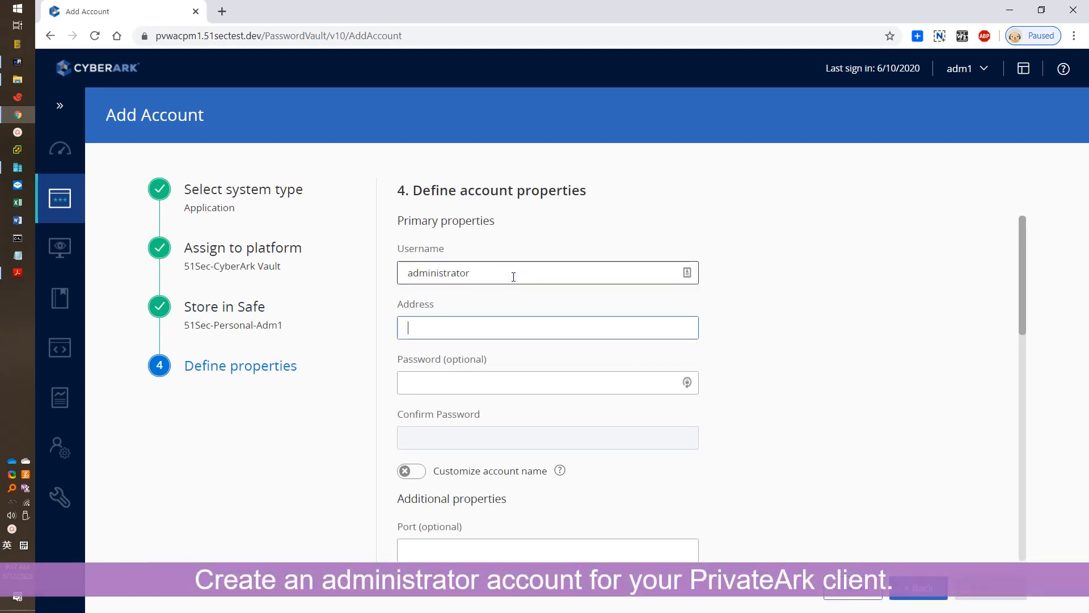
pyautogui.write('192.168.2.21')
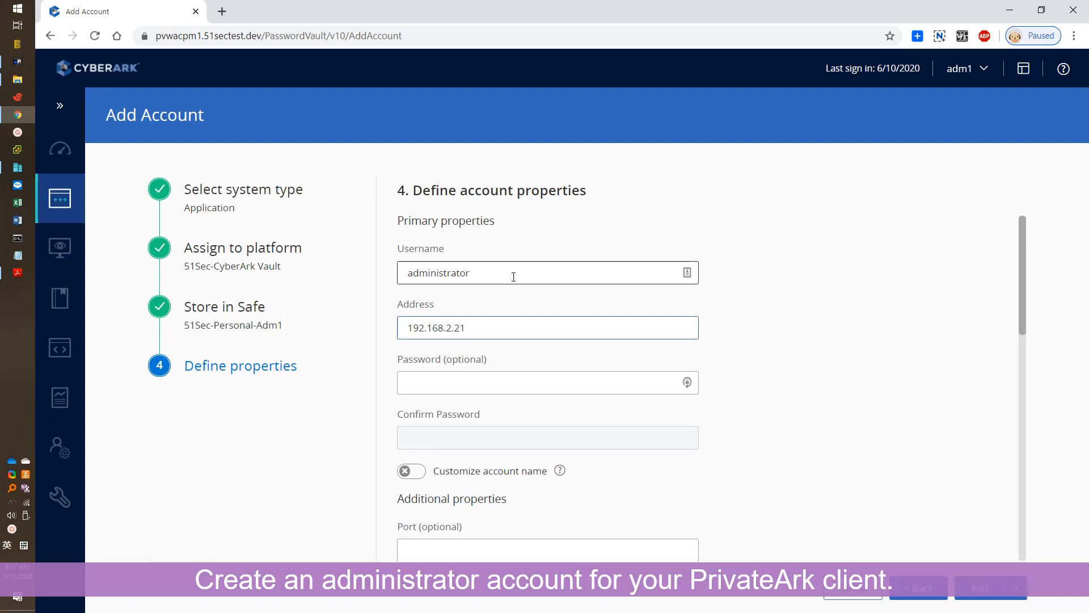
pyautogui.press('Tab')
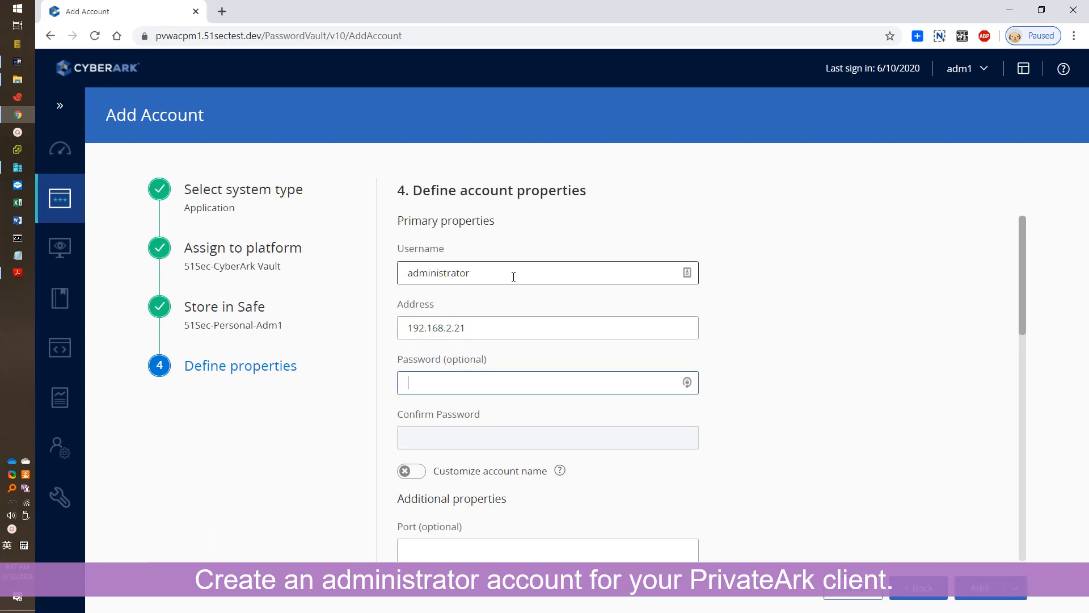
pyautogui.write('•••')
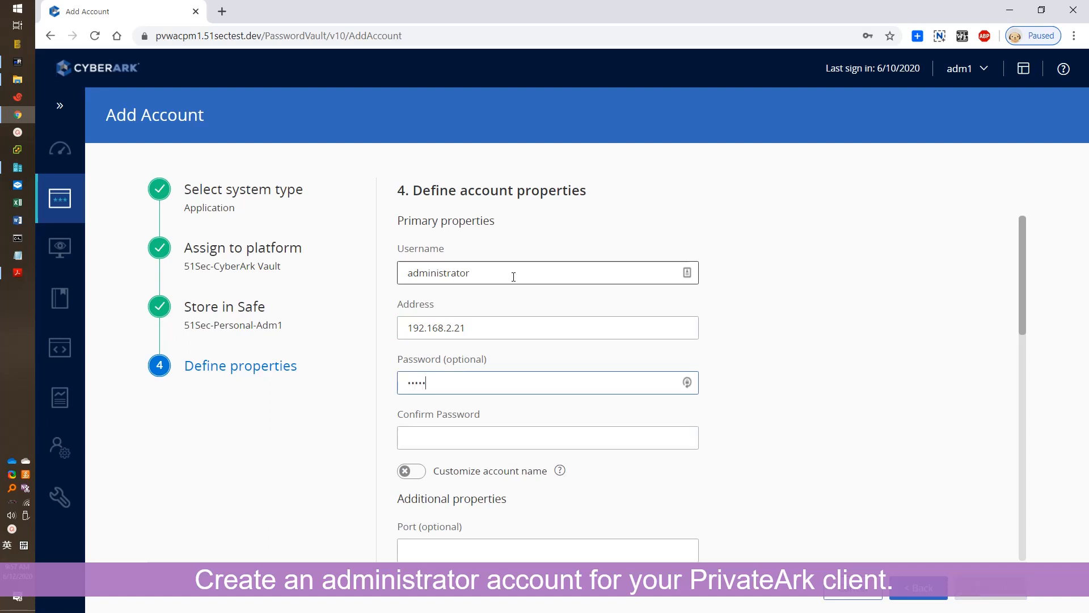
pyautogui.write('•')
pyautogui.press('Tab')
pyautogui.write('••')
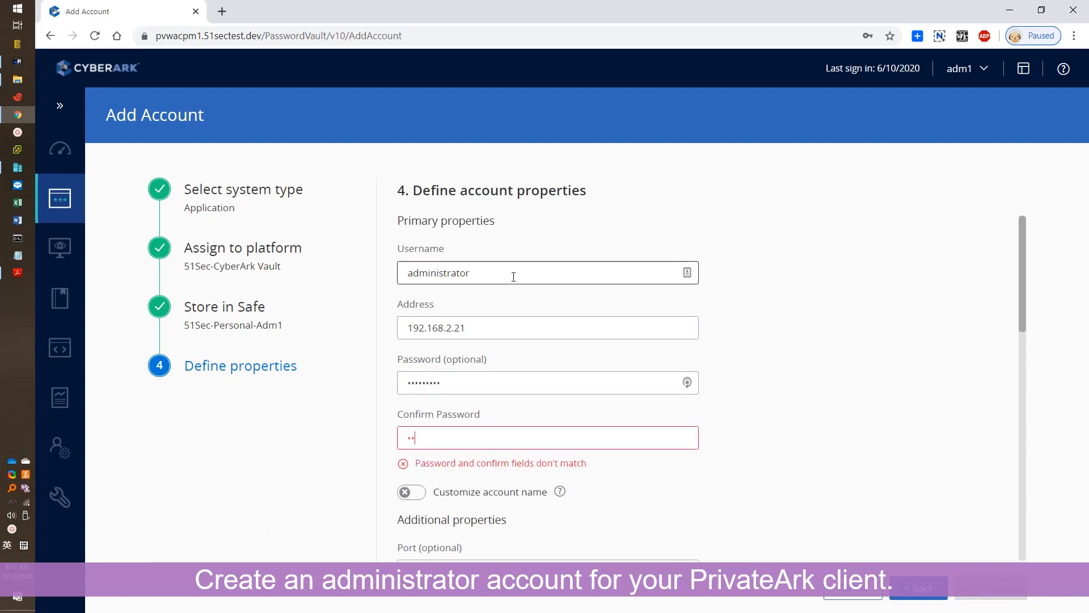
pyautogui.write('•')
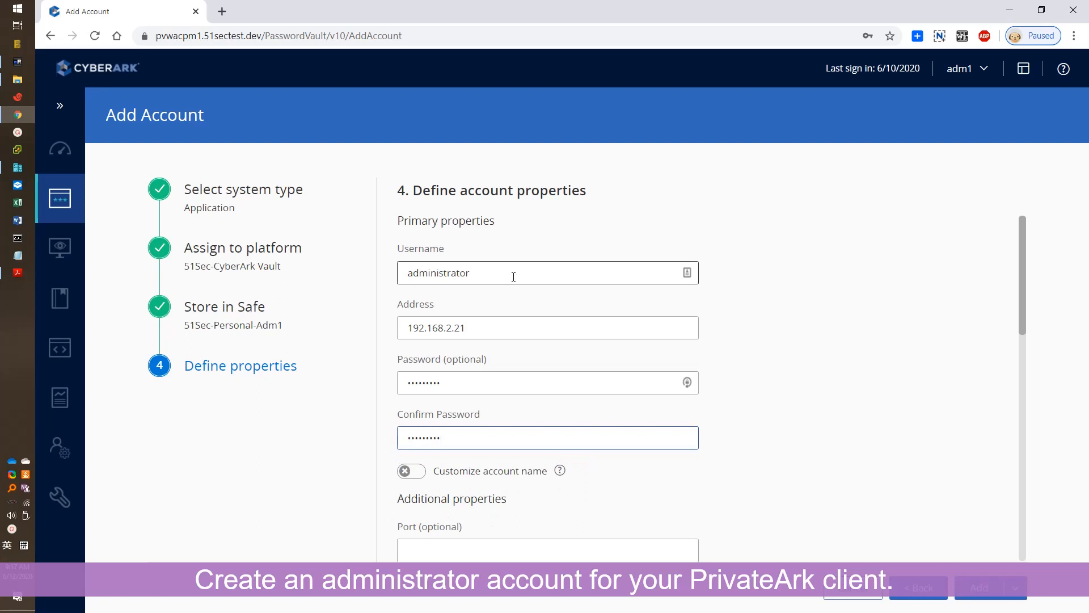
pyautogui.scroll(-7, 678, 361)
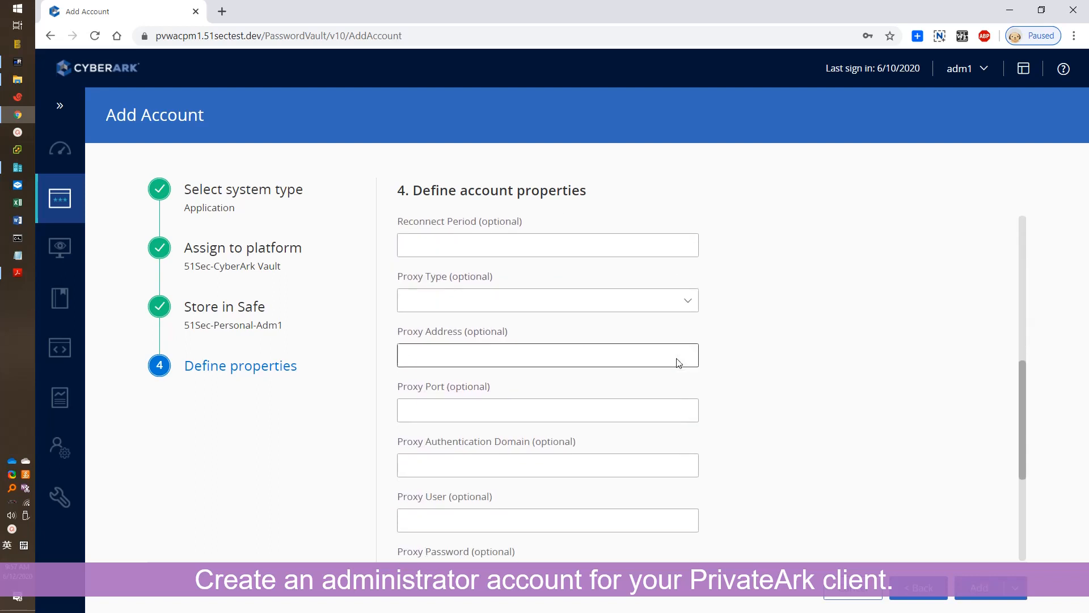
pyautogui.scroll(-4, 679, 363)
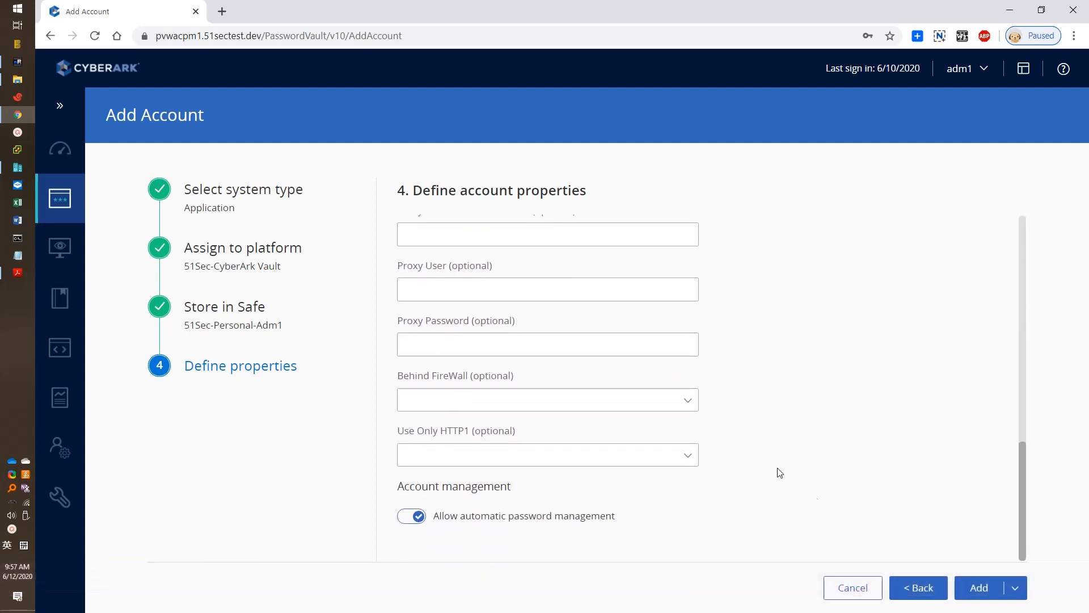
pyautogui.click(972, 589)
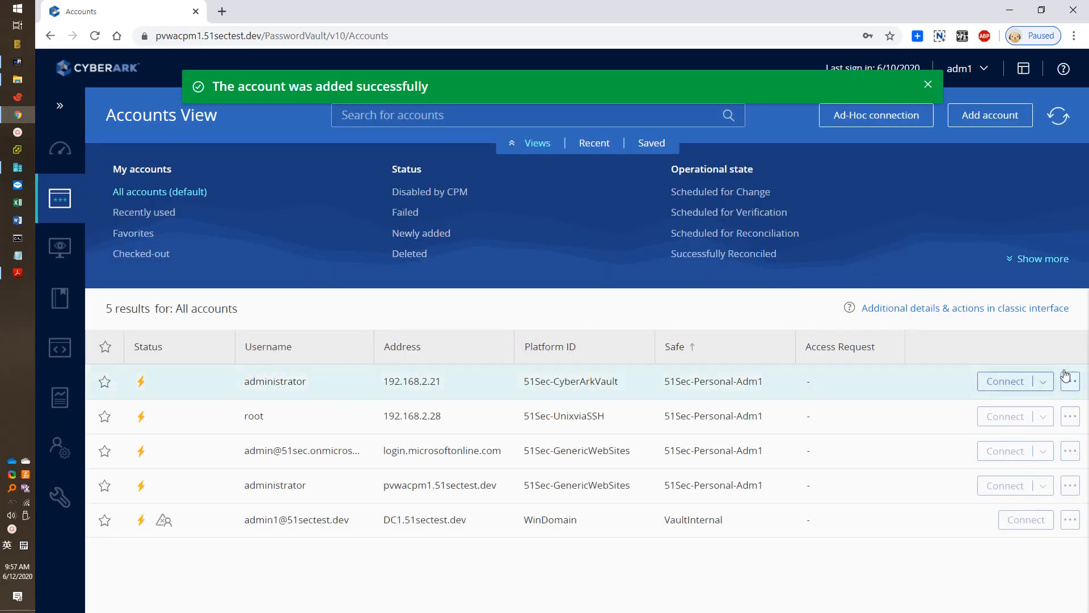
# Step: Connect to the 192.168.2.21 administrator account via PSM-PrivateArkClient and dismiss the authentication error
pyautogui.click(1043, 381)
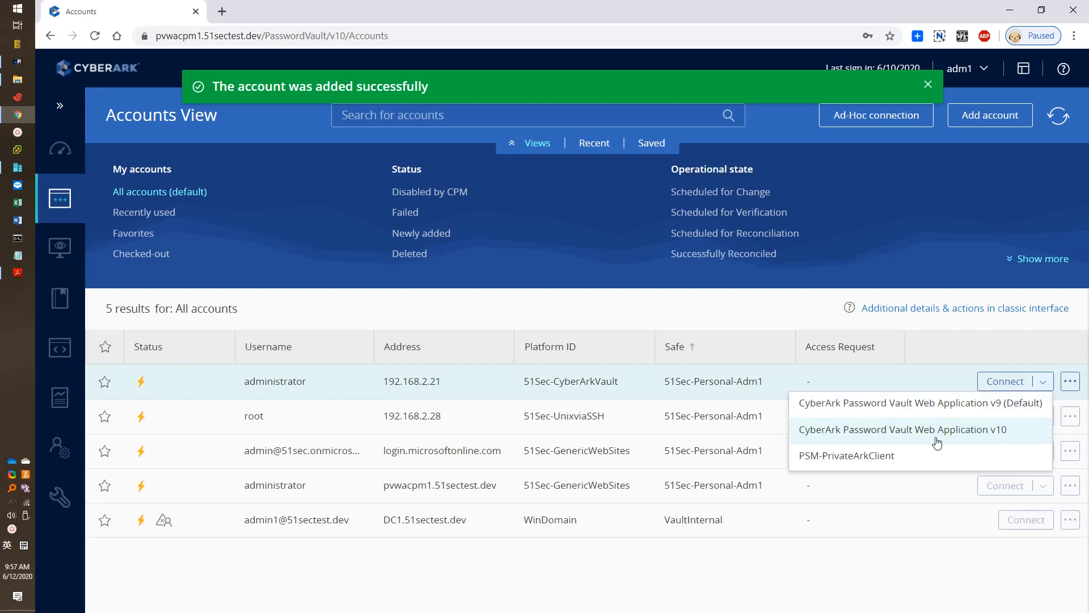
pyautogui.click(895, 462)
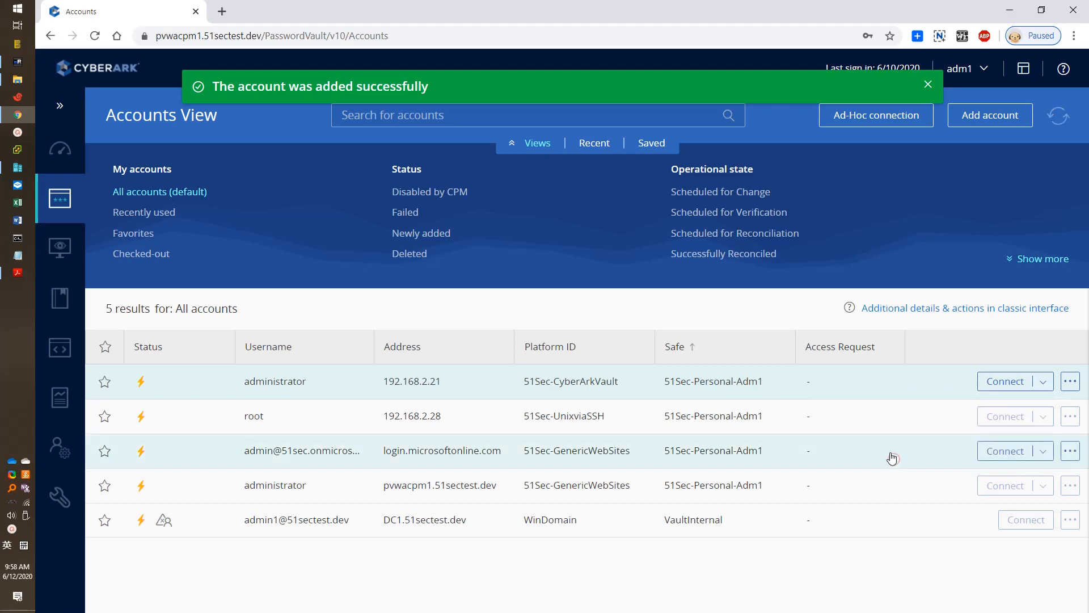
pyautogui.click(699, 442)
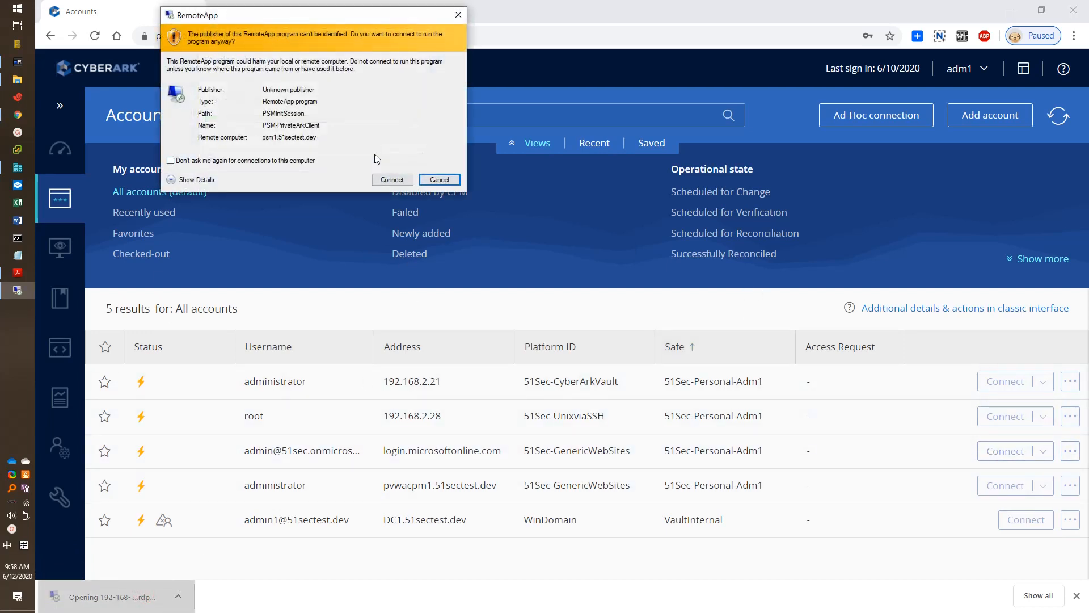
pyautogui.click(300, 164)
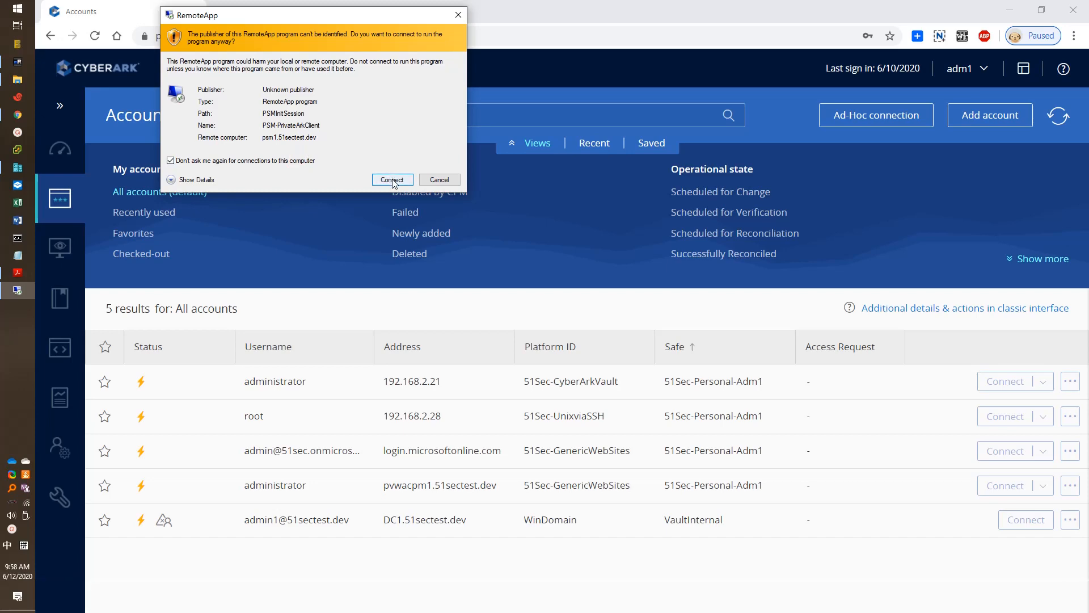
pyautogui.click(392, 180)
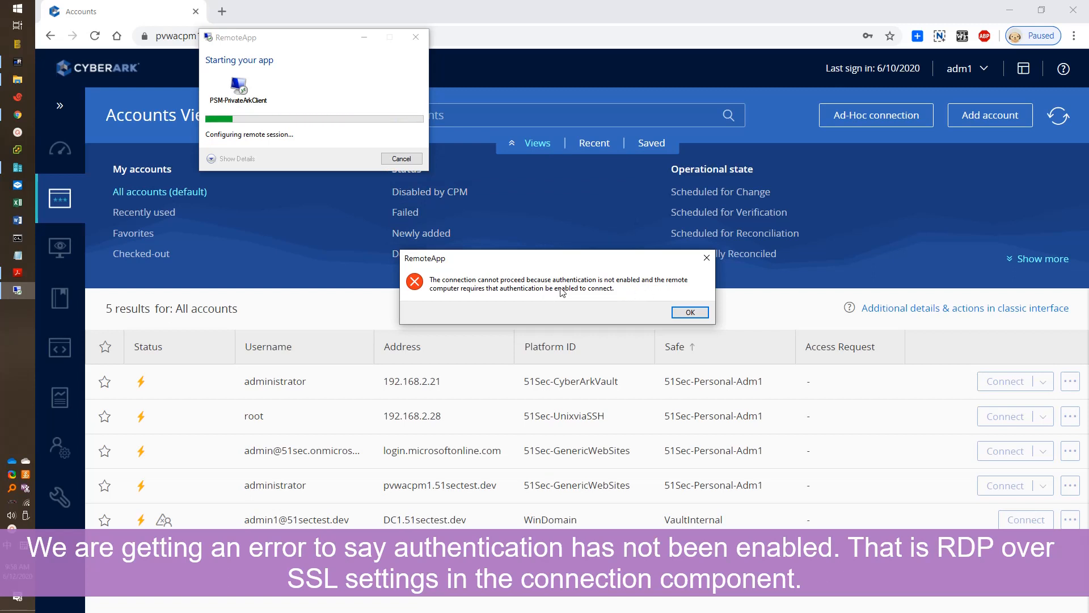
pyautogui.click(685, 312)
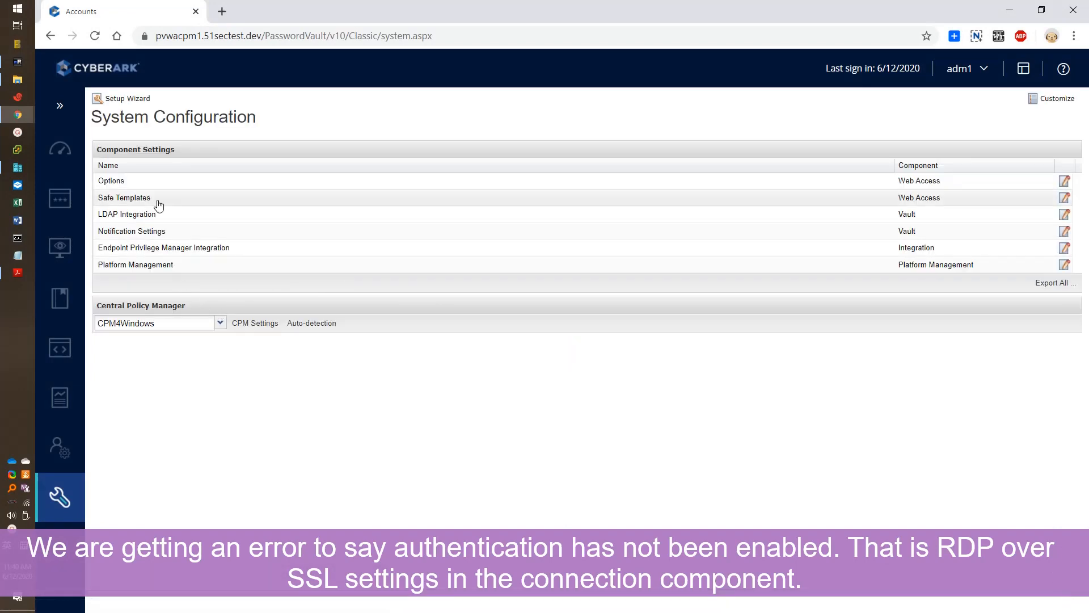
# Step: Copy the SSH connection component's authentication level:i parameter
pyautogui.click(150, 182)
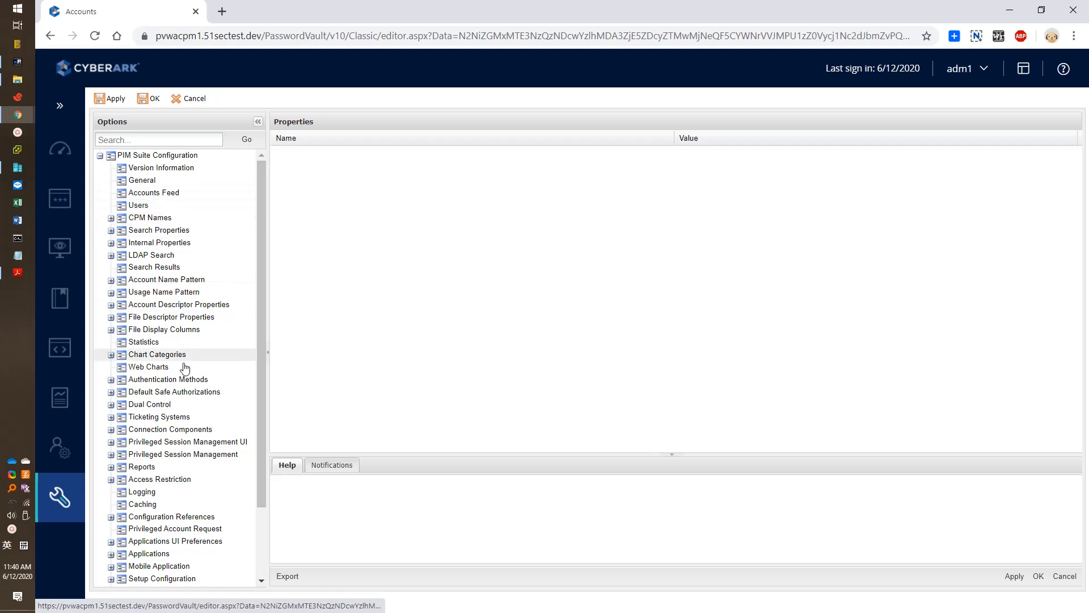
pyautogui.click(111, 430)
pyautogui.click(122, 442)
pyautogui.click(184, 454)
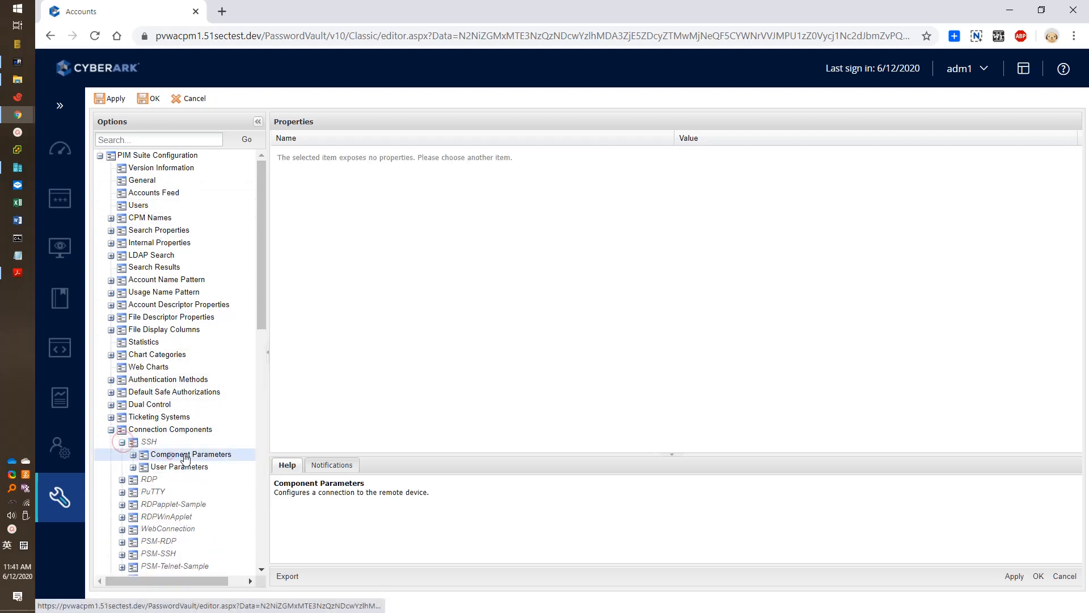
pyautogui.click(133, 454)
pyautogui.click(212, 481)
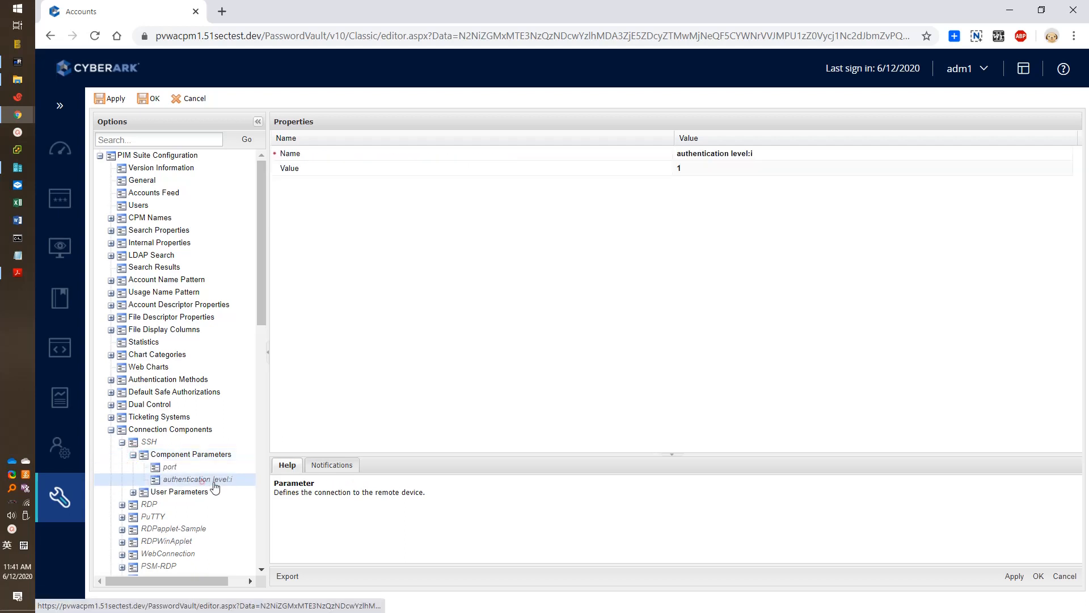
pyautogui.rightClick(214, 483)
pyautogui.click(242, 505)
# Step: Paste authentication level:i into PSM-PrivateArkClient's Component Parameters and save the configuration
pyautogui.scroll(-6, 263, 498)
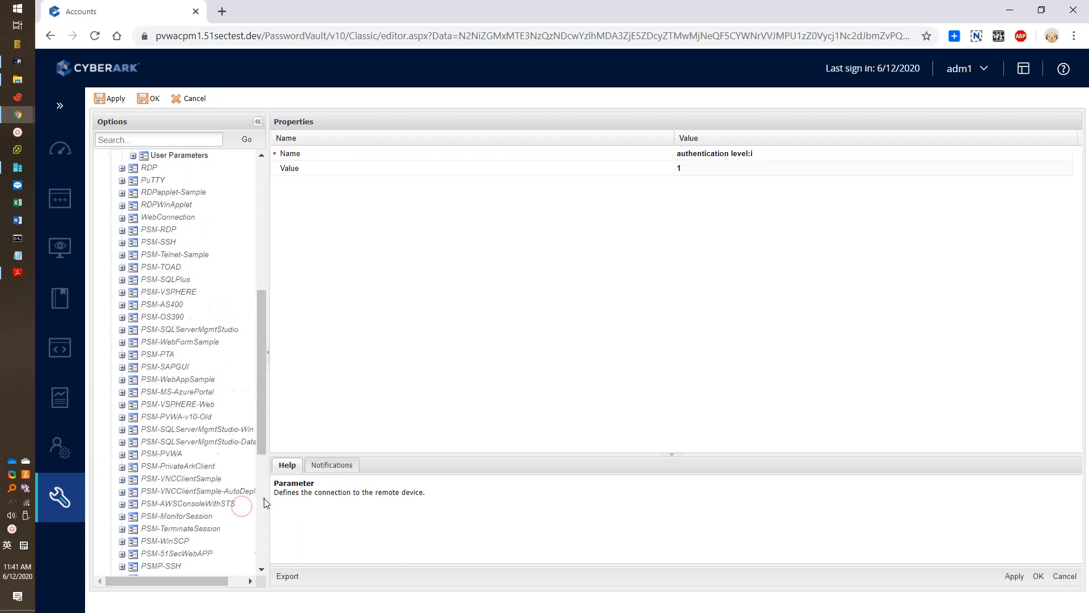
pyautogui.click(261, 438)
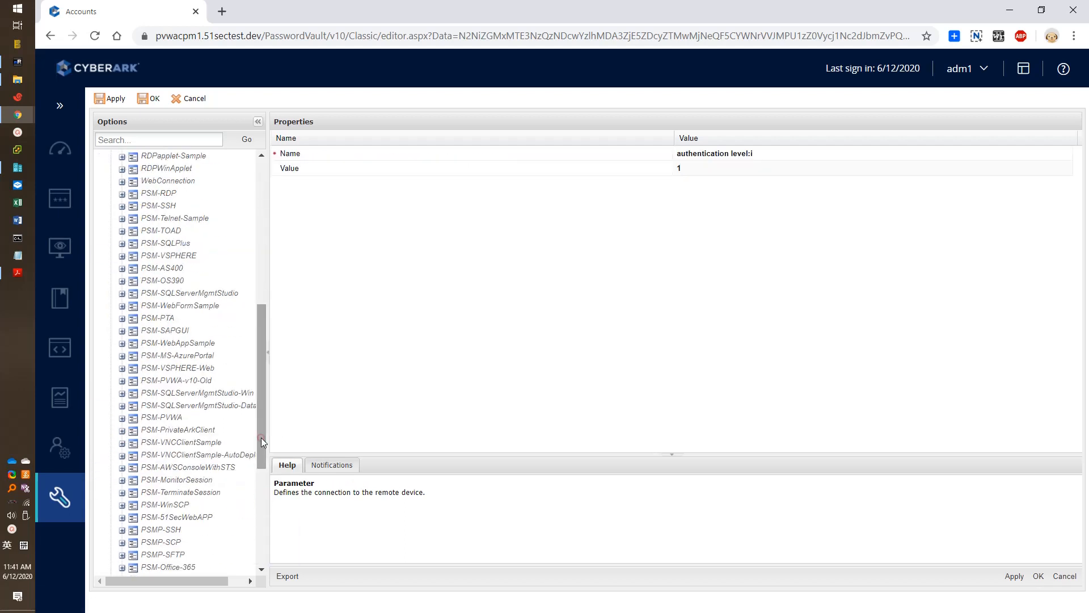
pyautogui.click(195, 433)
pyautogui.click(121, 431)
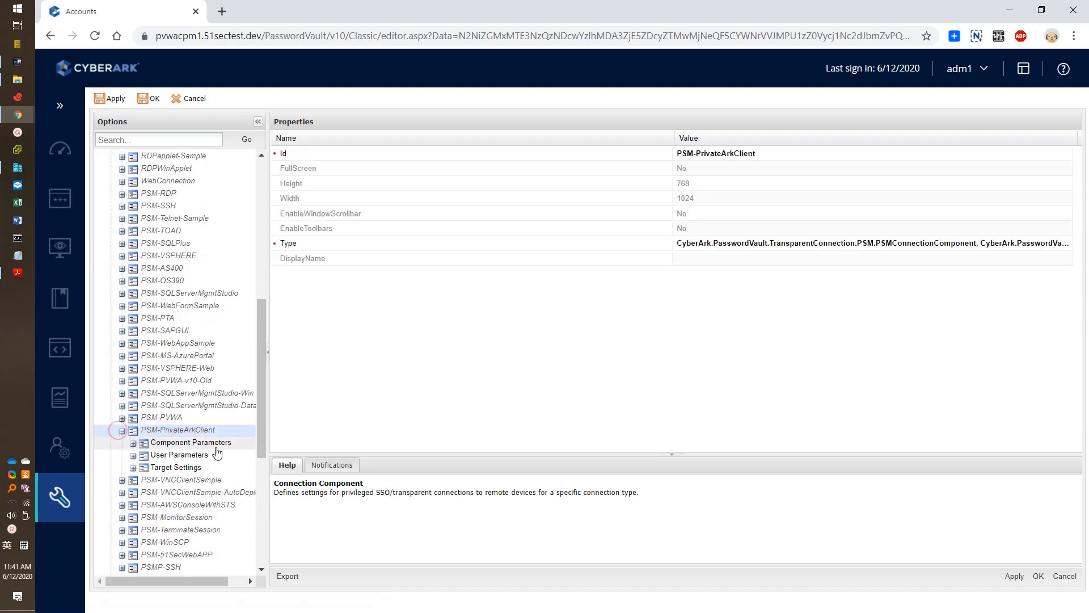
pyautogui.click(187, 443)
pyautogui.rightClick(196, 446)
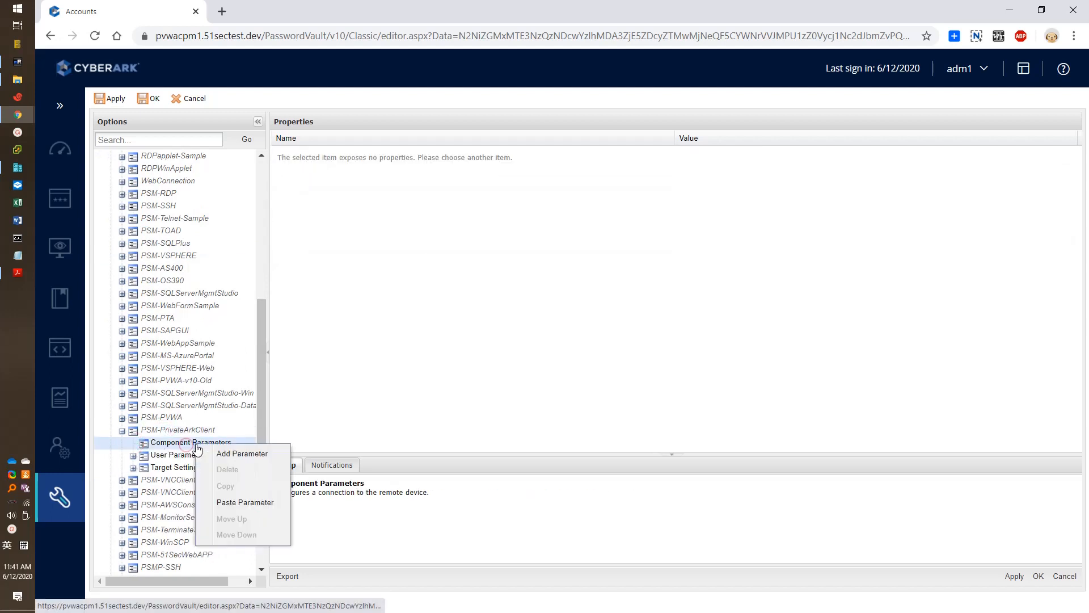
pyautogui.click(241, 502)
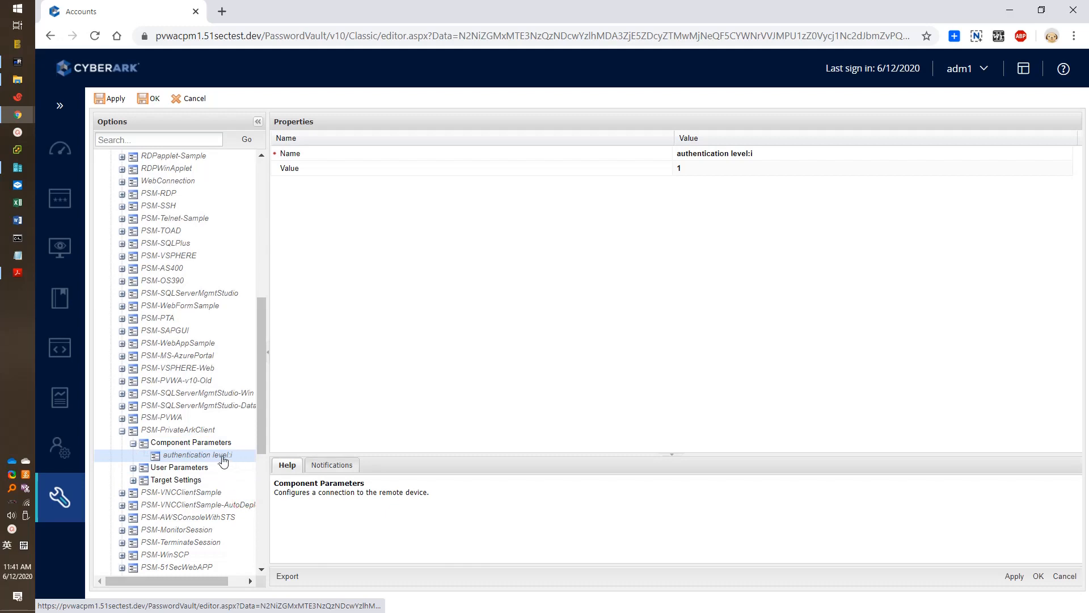
pyautogui.scroll(7, 263, 288)
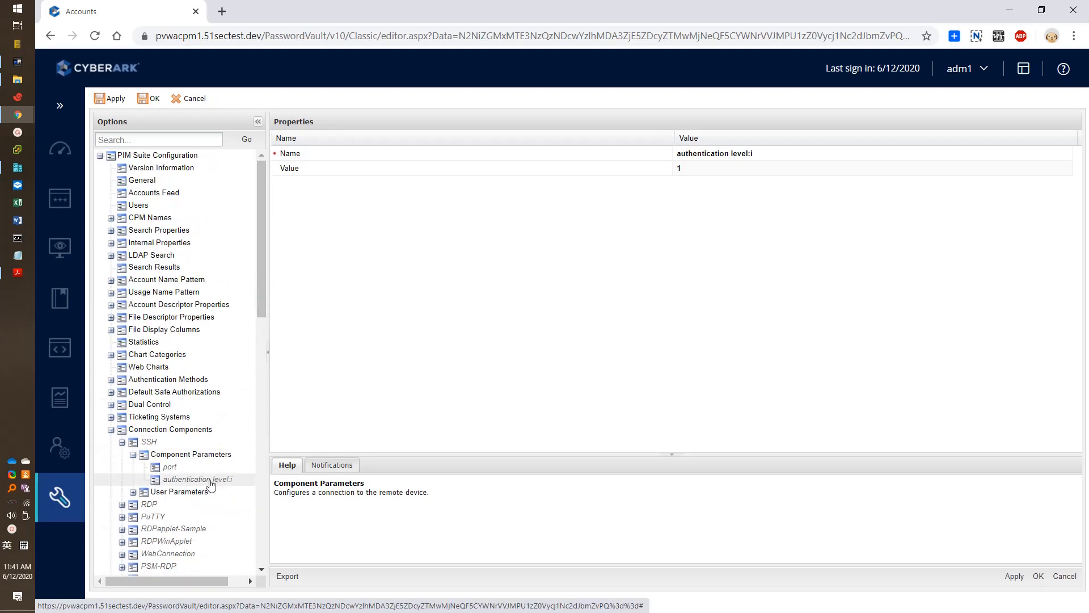
pyautogui.click(259, 367)
pyautogui.moveTo(259, 367); pyautogui.dragTo(301, 518)
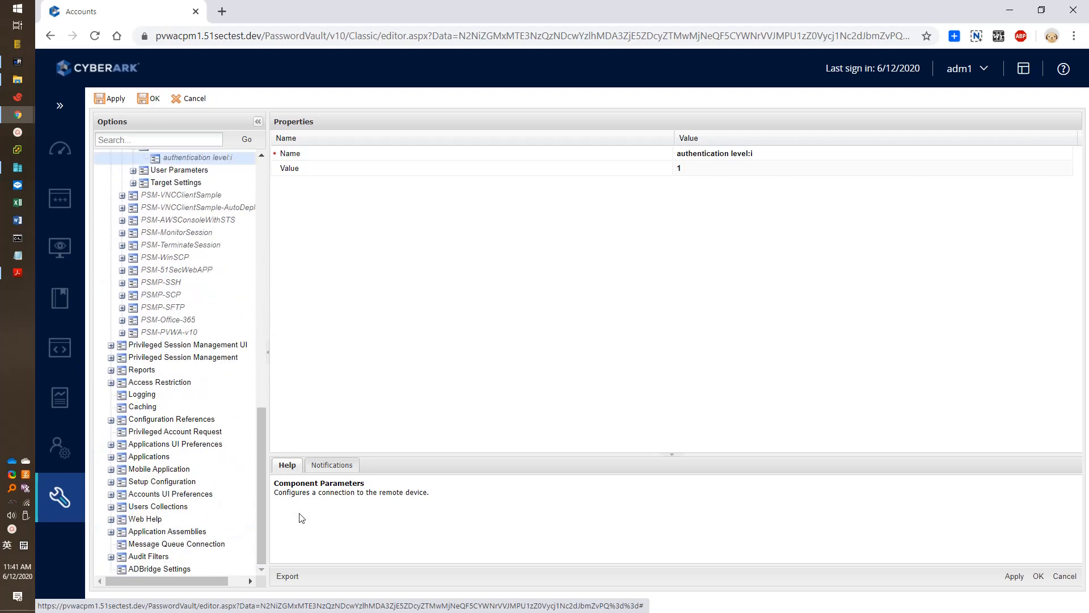
pyautogui.click(1039, 578)
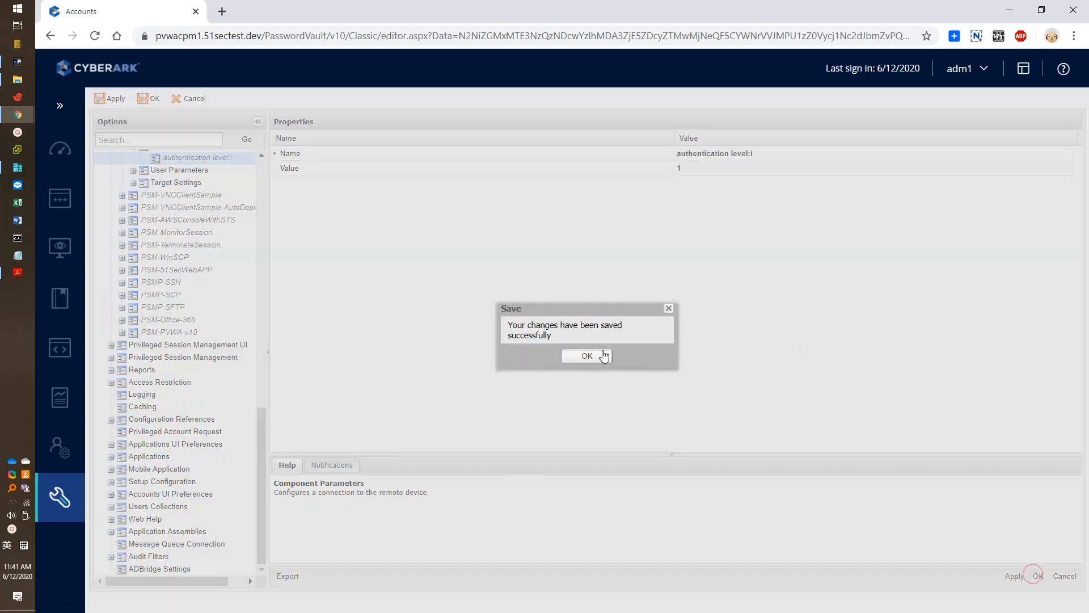
pyautogui.click(592, 358)
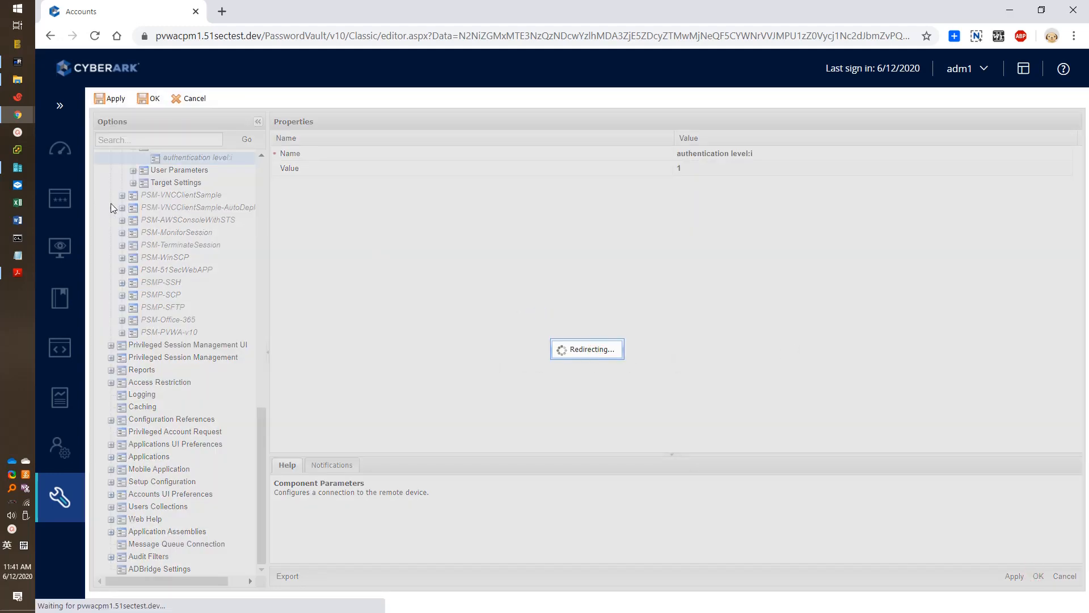
pyautogui.moveTo(72, 201)
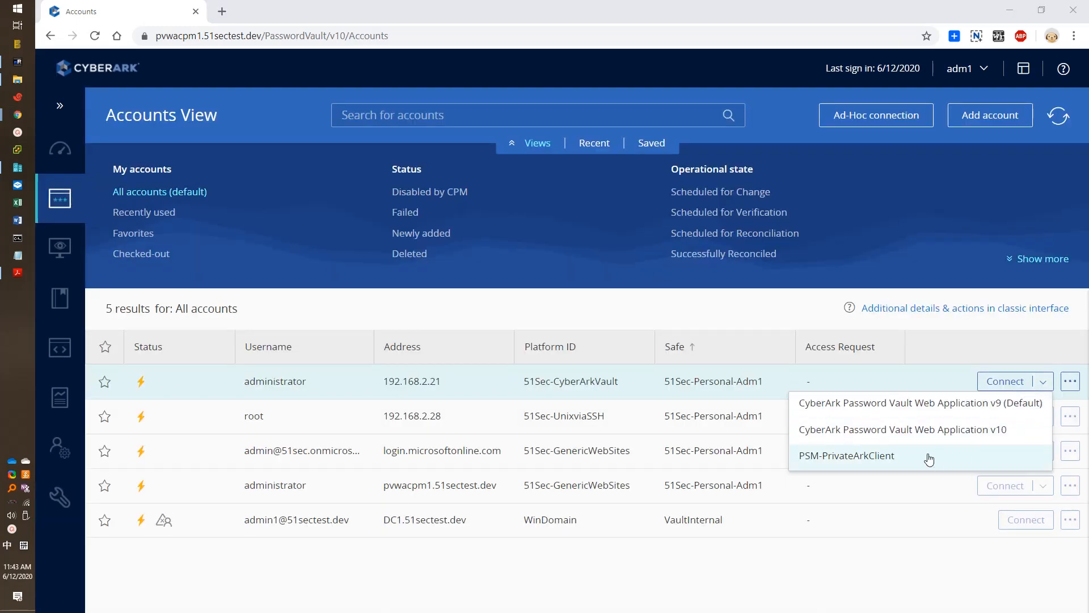
# Step: Connect the 192.168.2.21 administrator account via PSM-PrivateArkClient and launch the downloaded RDP session
pyautogui.click(928, 456)
pyautogui.click(694, 437)
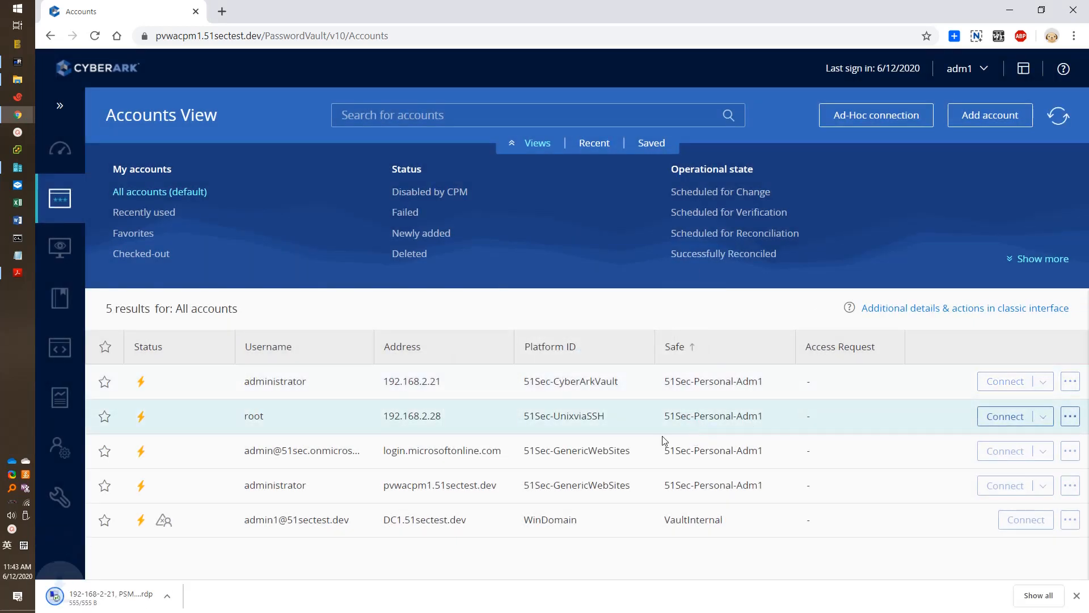
pyautogui.click(111, 597)
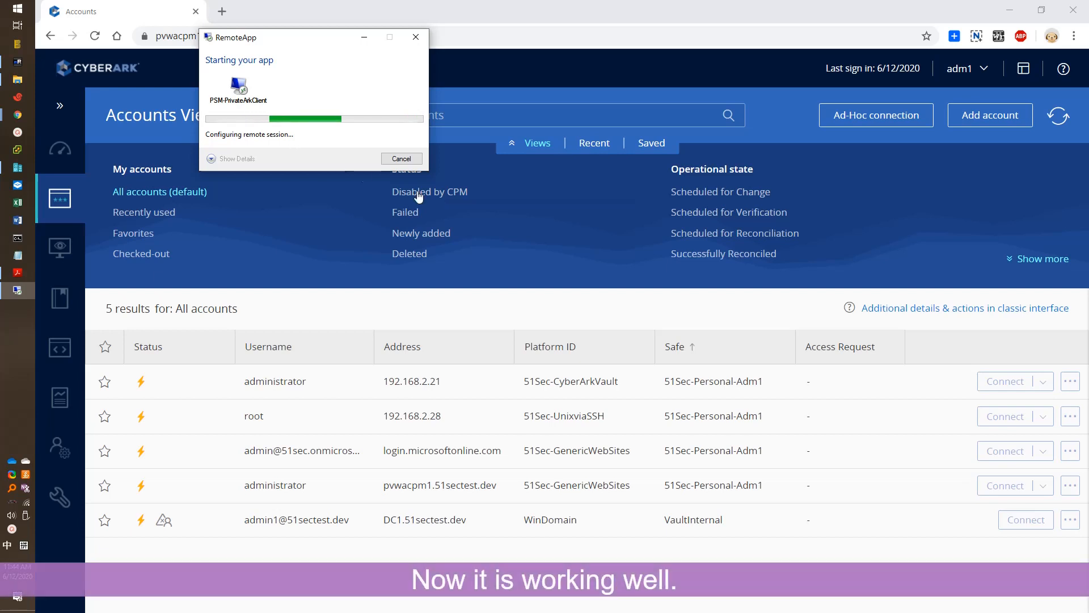
pyautogui.click(230, 158)
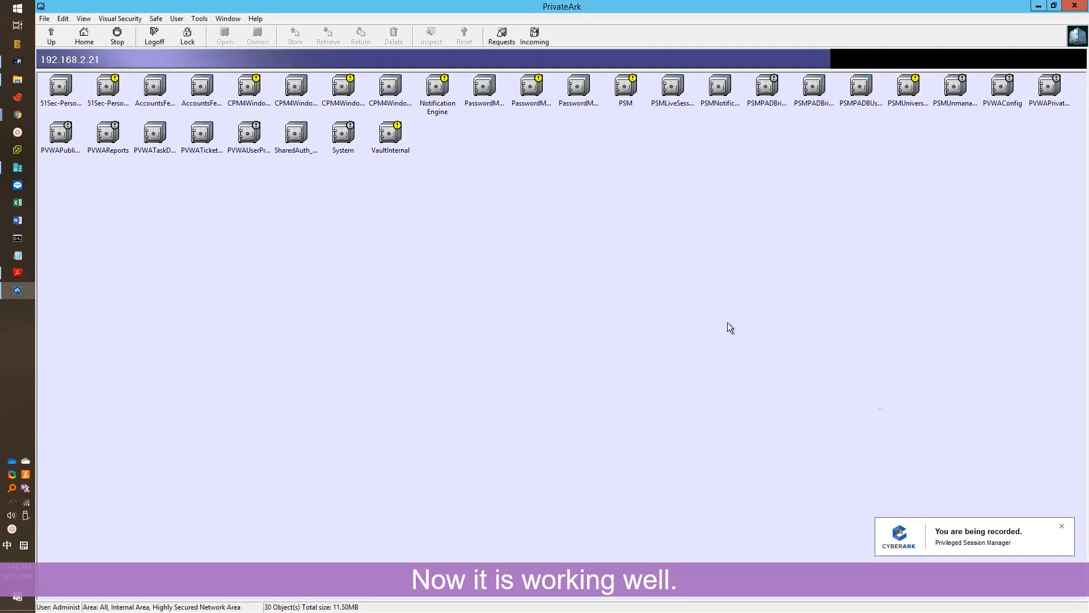
pyautogui.click(200, 19)
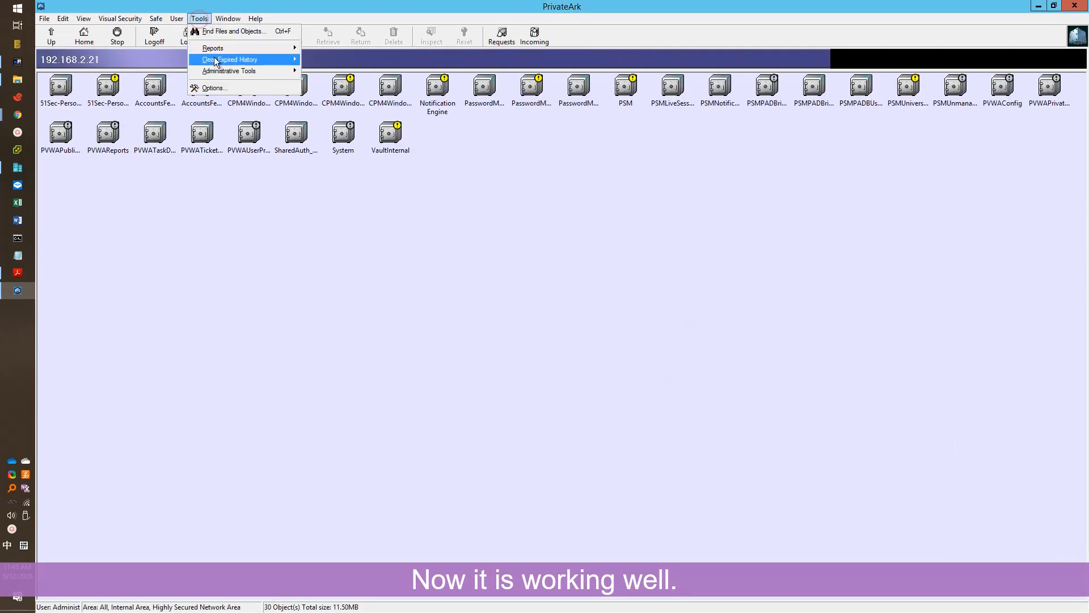
pyautogui.moveTo(220, 68)
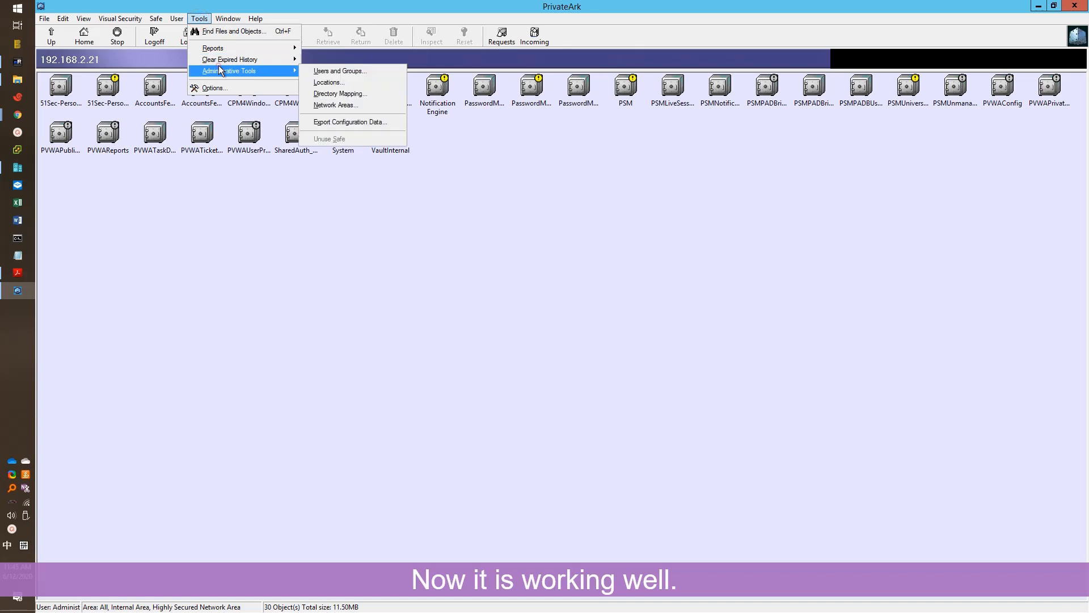
pyautogui.click(336, 73)
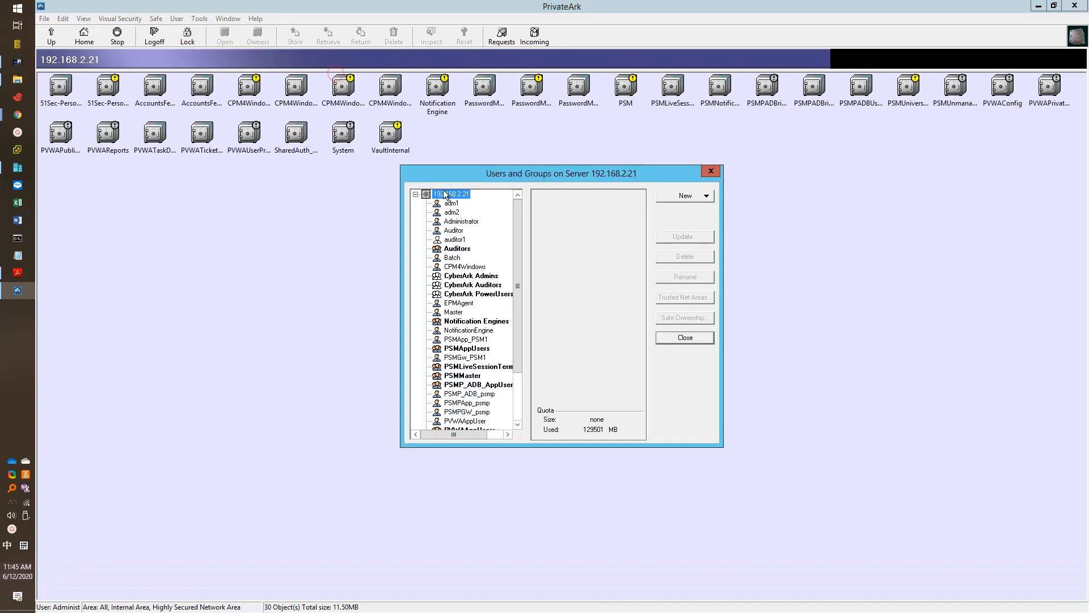
pyautogui.click(697, 338)
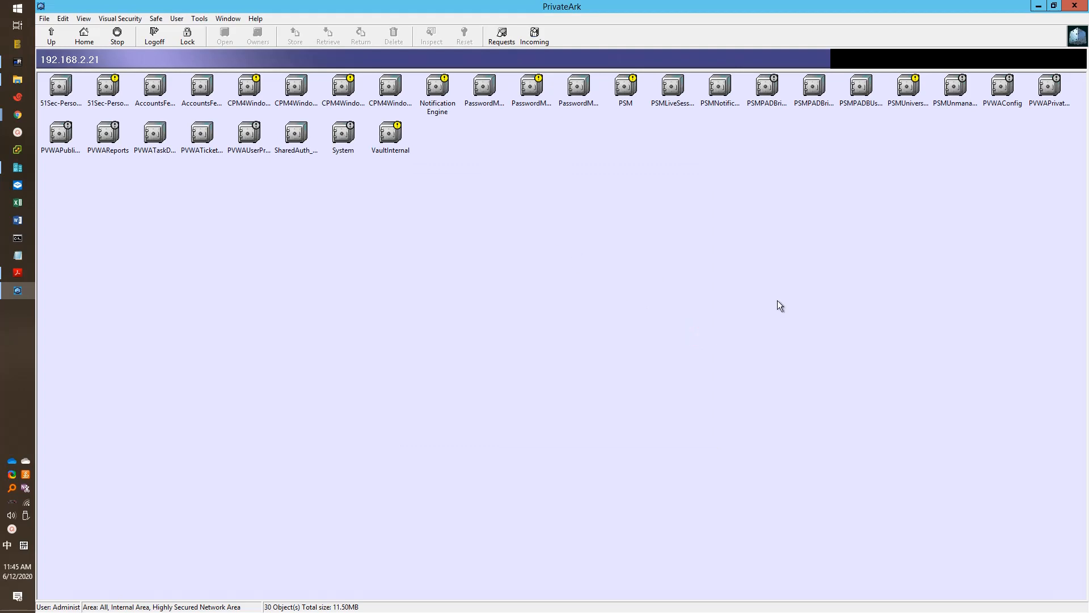